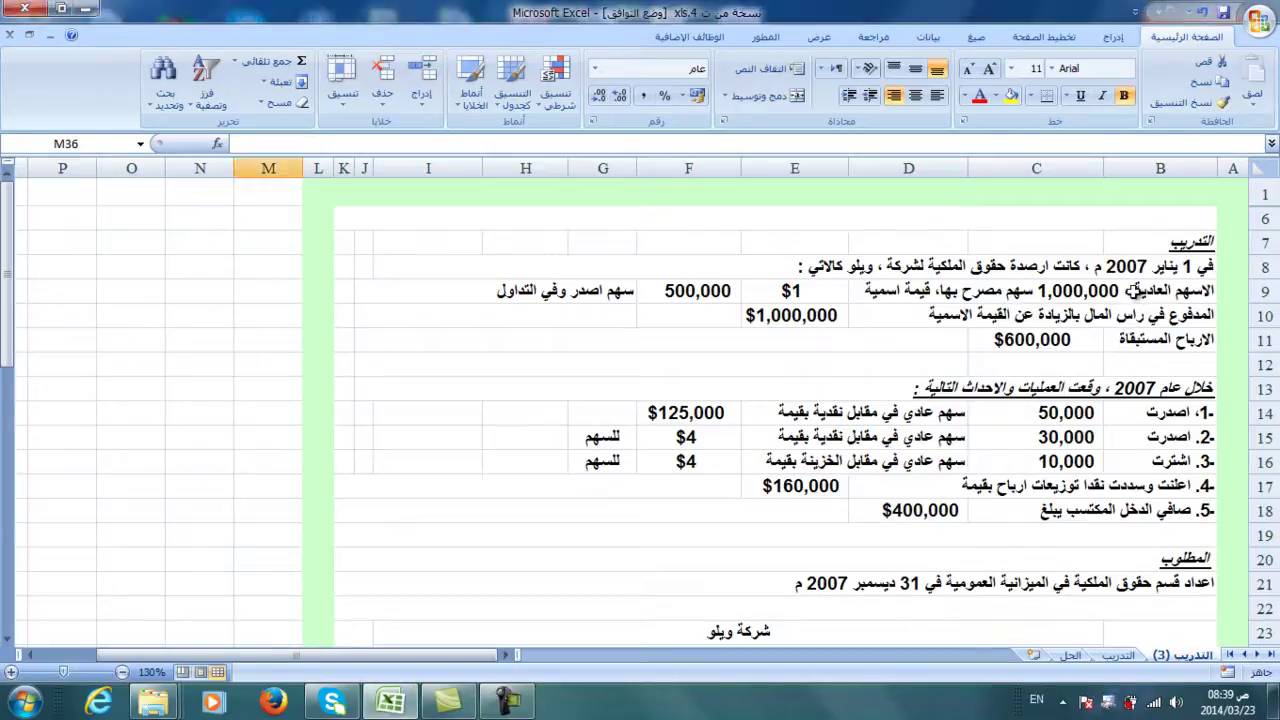
Examine the opening equity balances, the 2007 transactions and the balance sheet template, selecting the share-details cell C27
left_click(1133, 290)
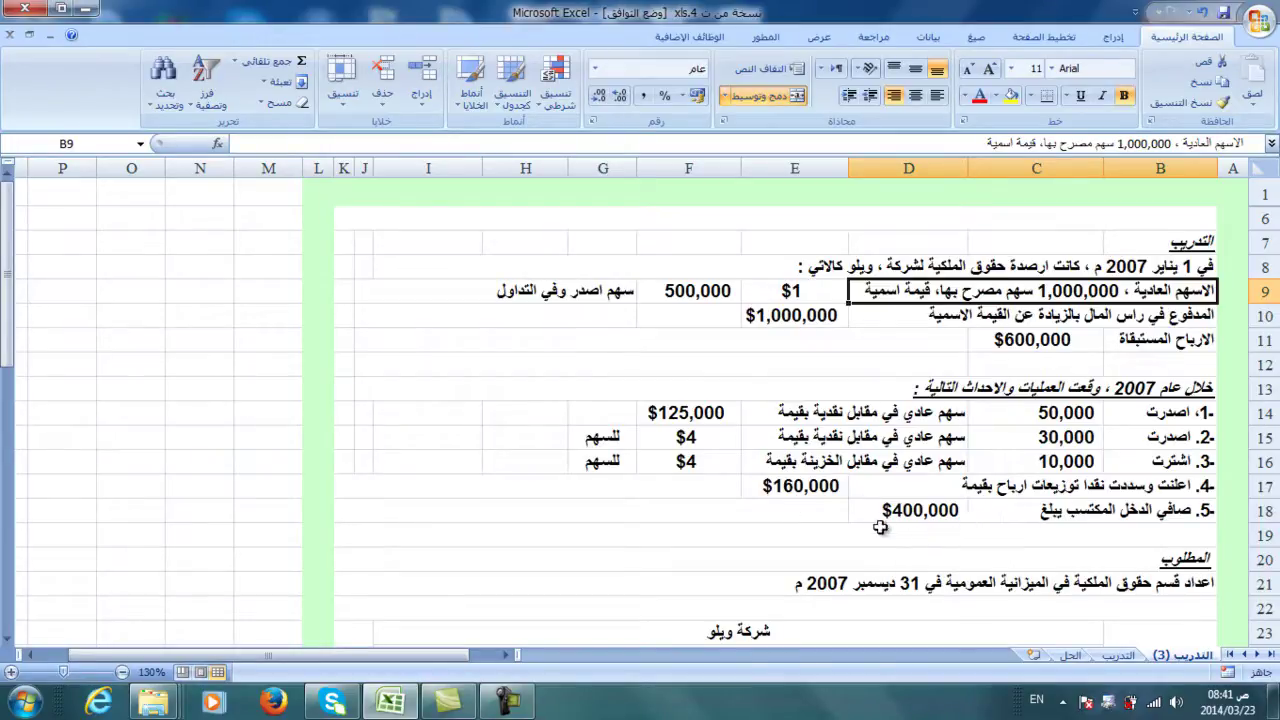
scroll(917, 525, "down", 3)
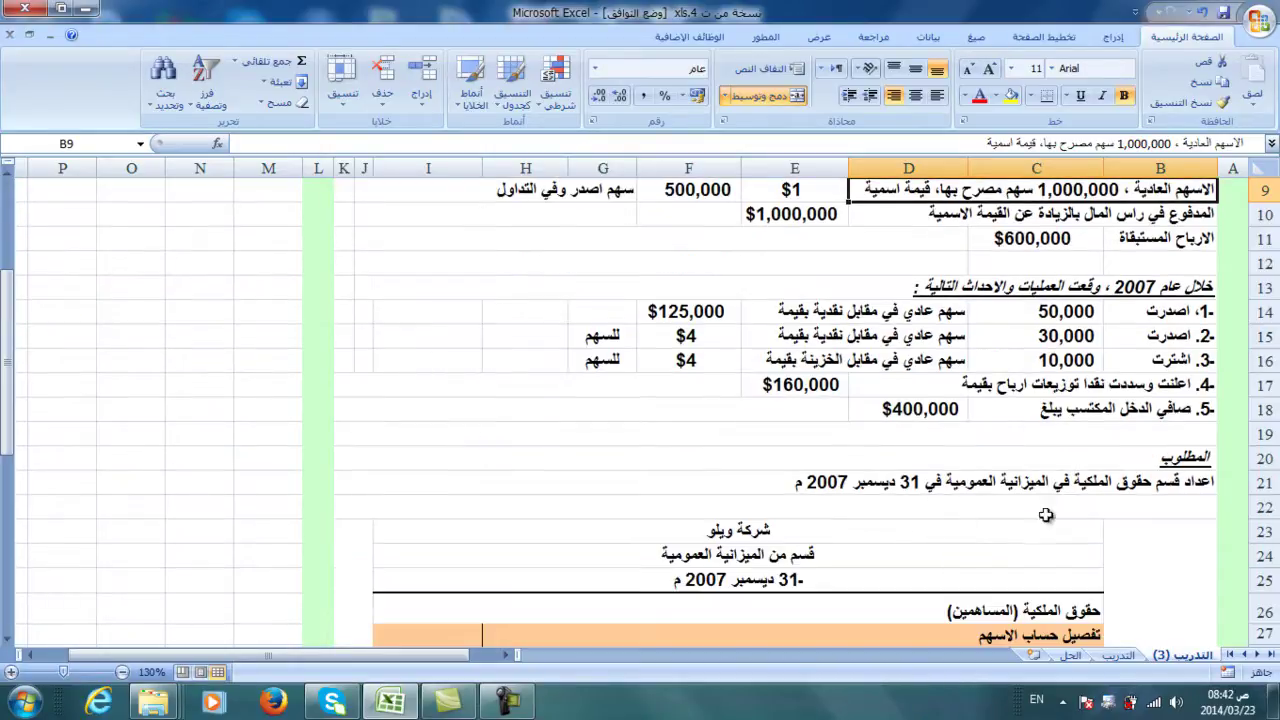
scroll(972, 497, "down", 2)
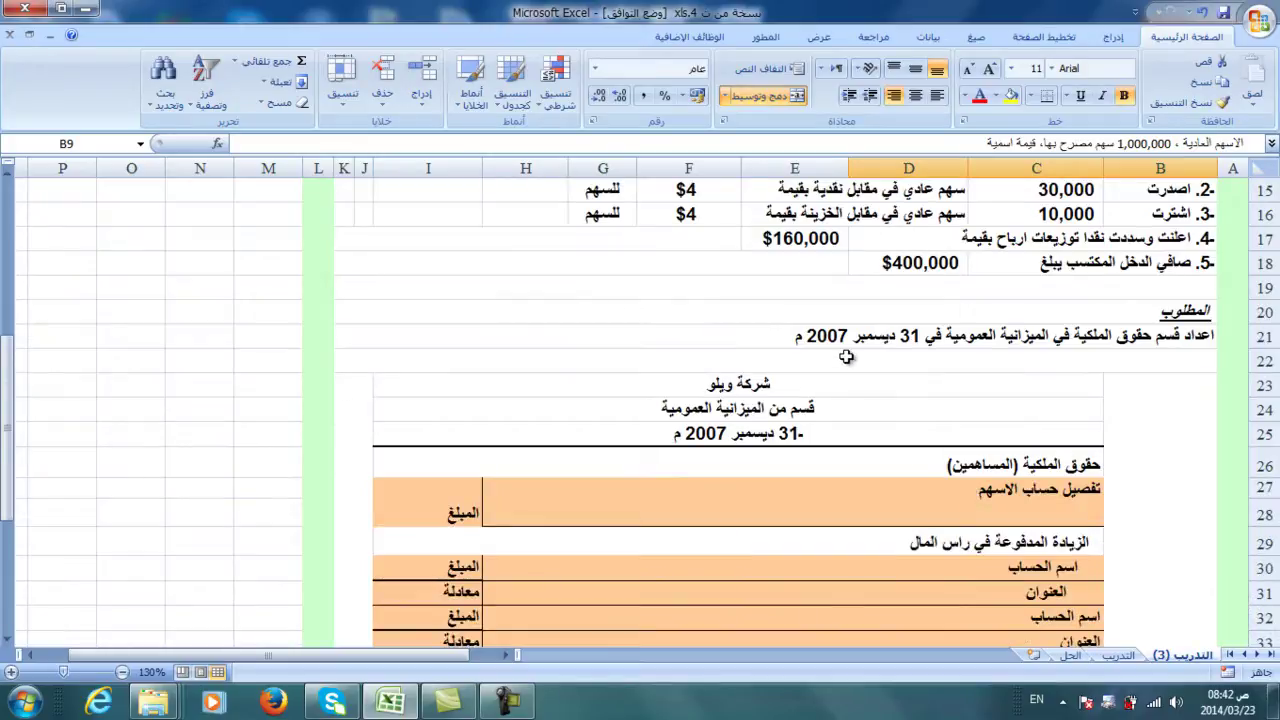
scroll(846, 357, "down", 2)
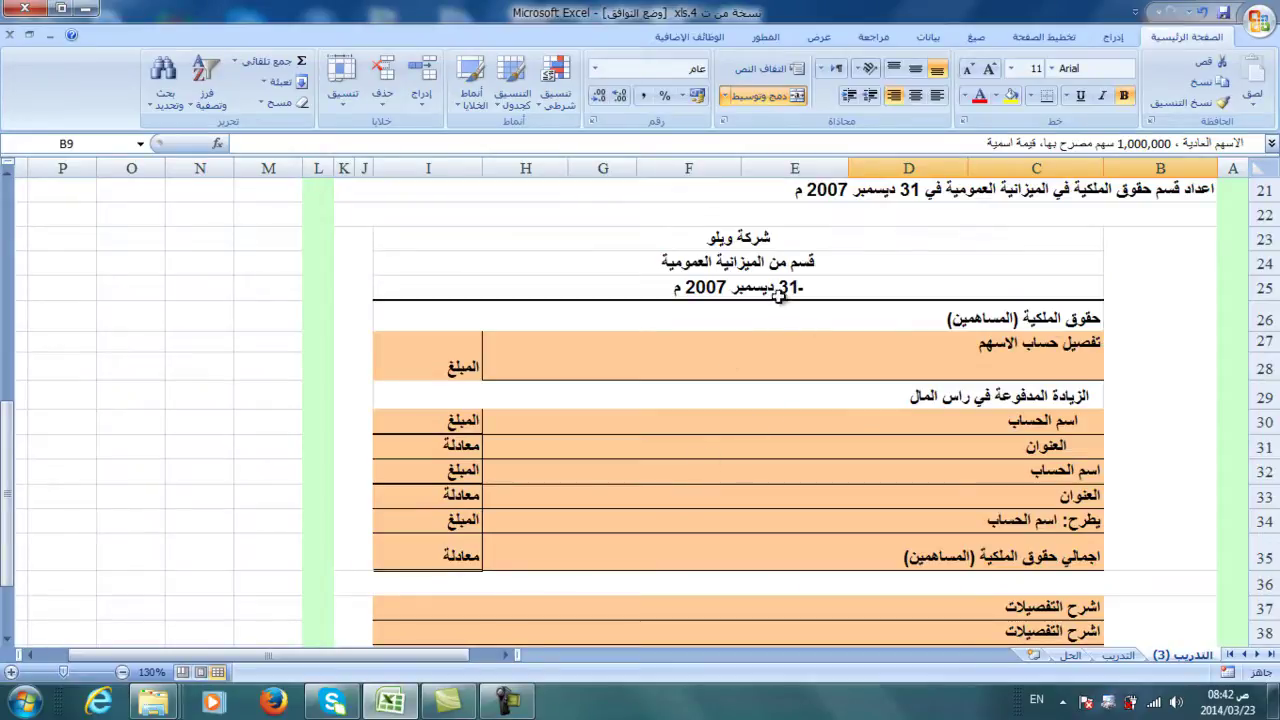
left_click(1069, 353)
scroll(1121, 396, "up", 4)
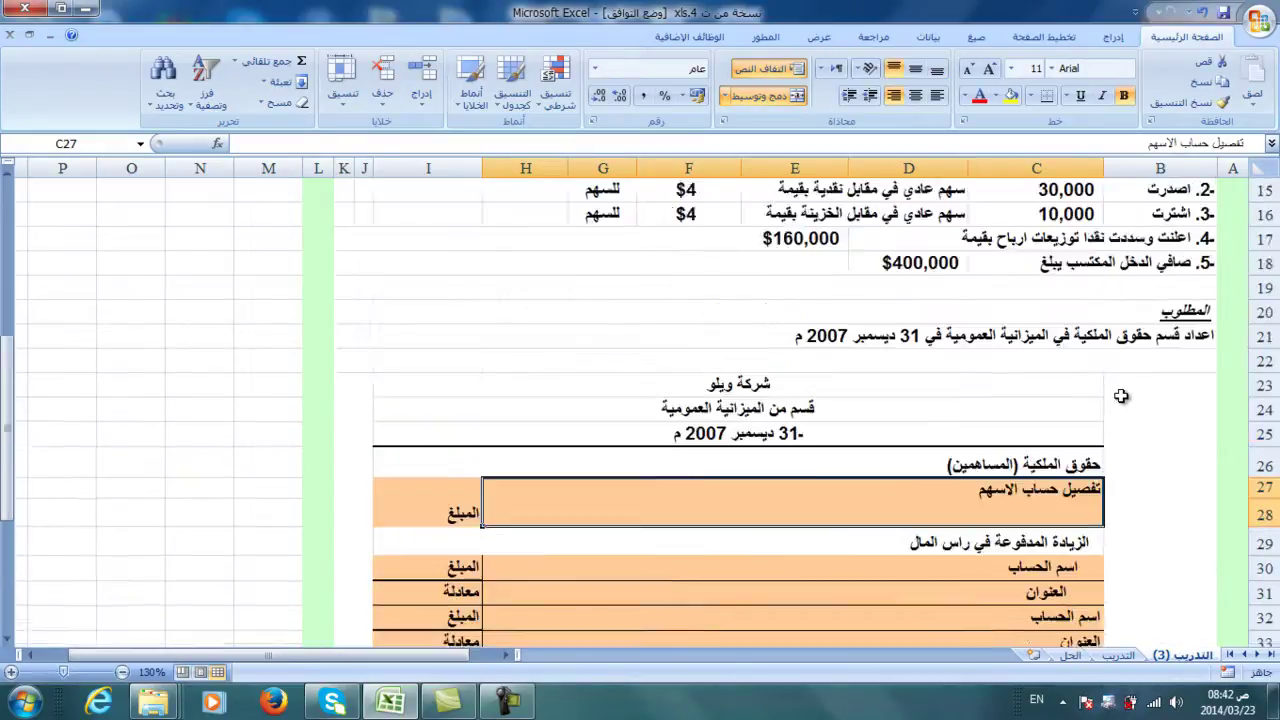
scroll(1120, 395, "down", 2)
scroll(1120, 395, "up", 2)
scroll(1122, 397, "down", 1)
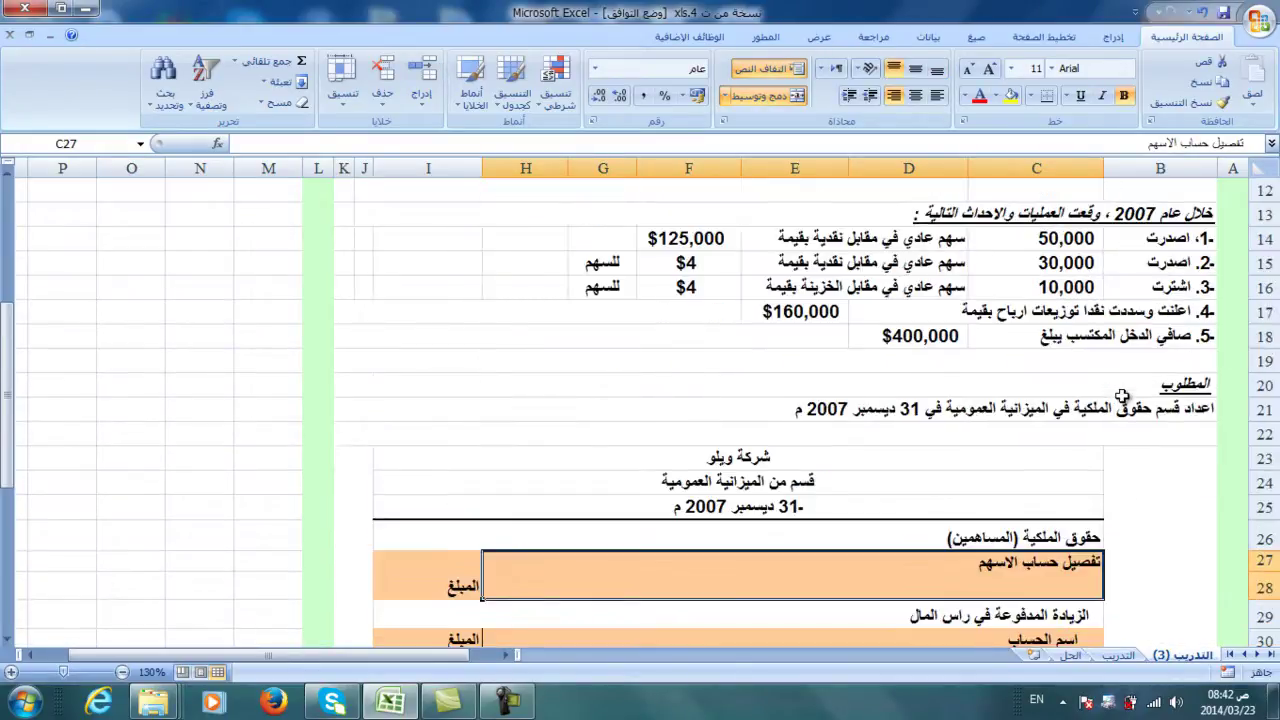
scroll(1122, 397, "up", 2)
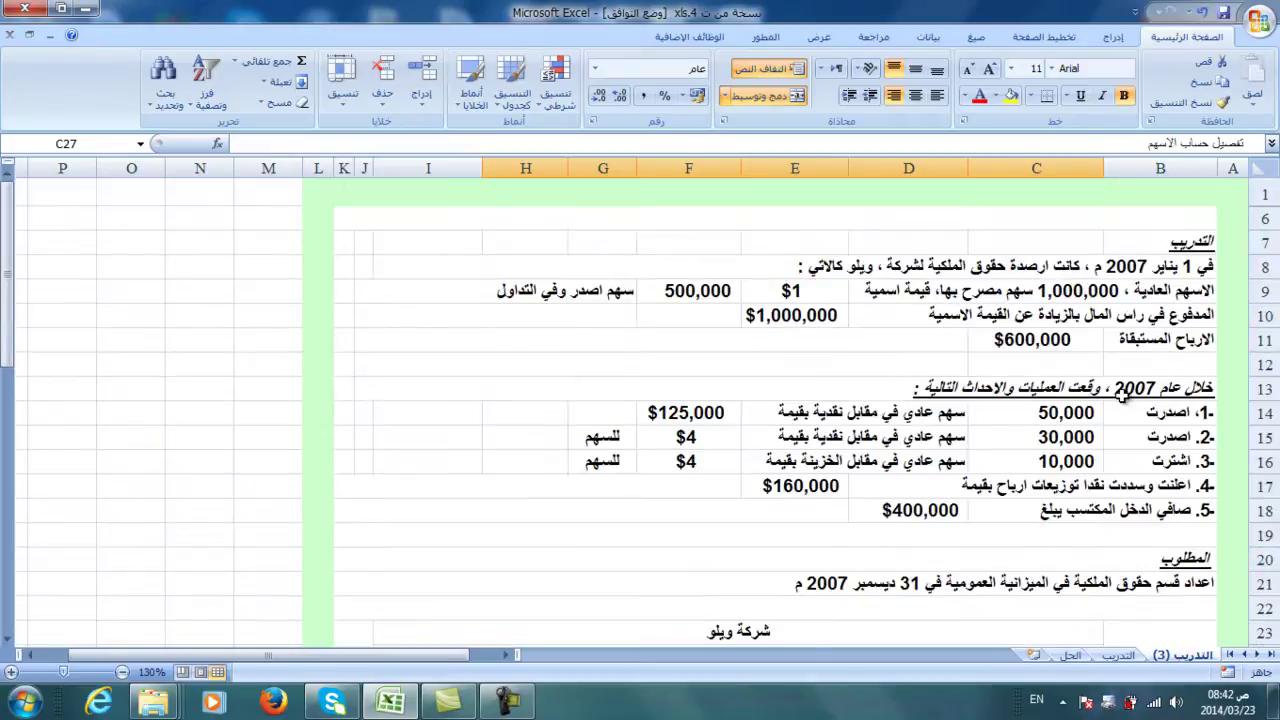
scroll(1122, 397, "down", 3)
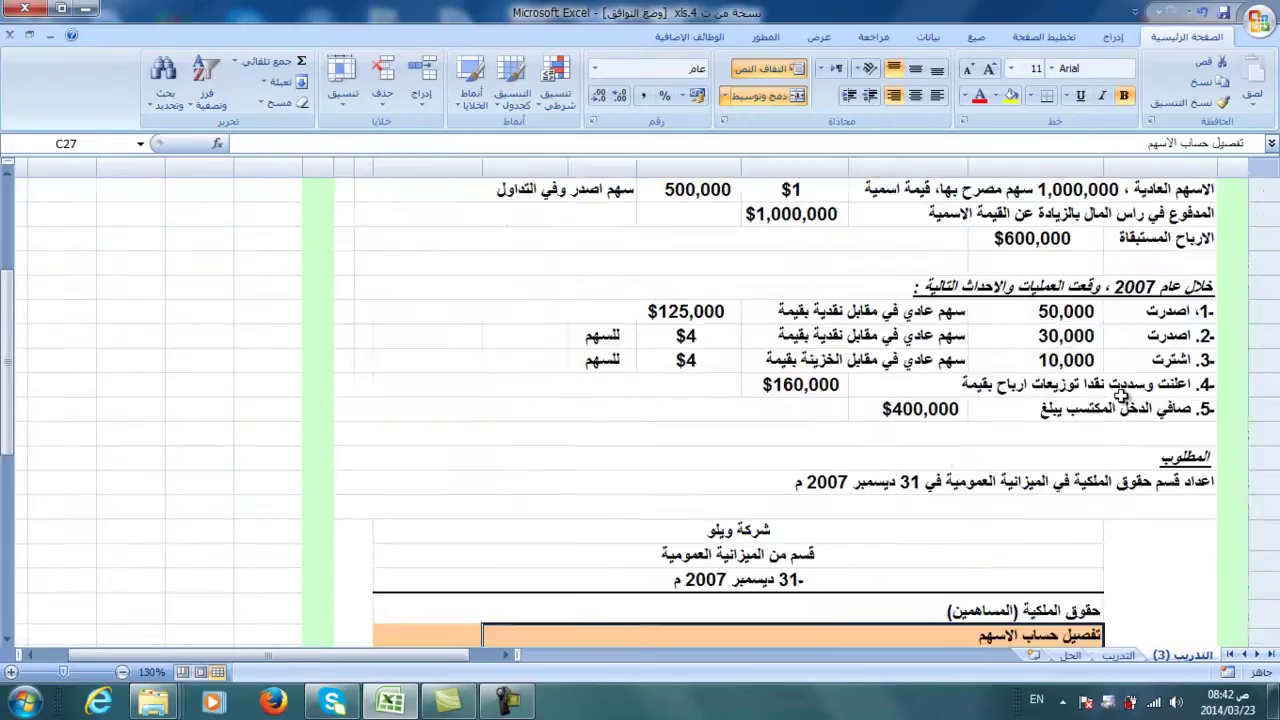
Replace the share-details placeholder in C27 with the account name "الاسهم العادية"
type("hbs")
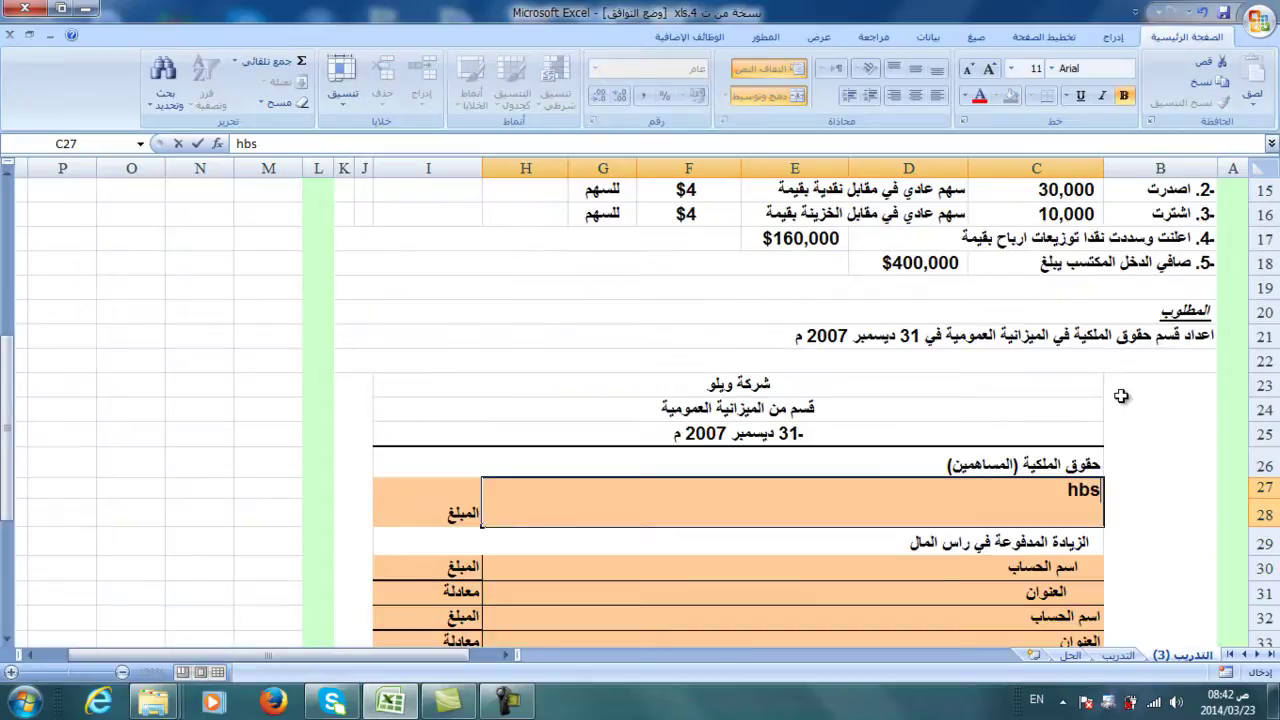
key("BackSpace")
key("BackSpace")
key("BackSpace")
type("الاسهم العادية")
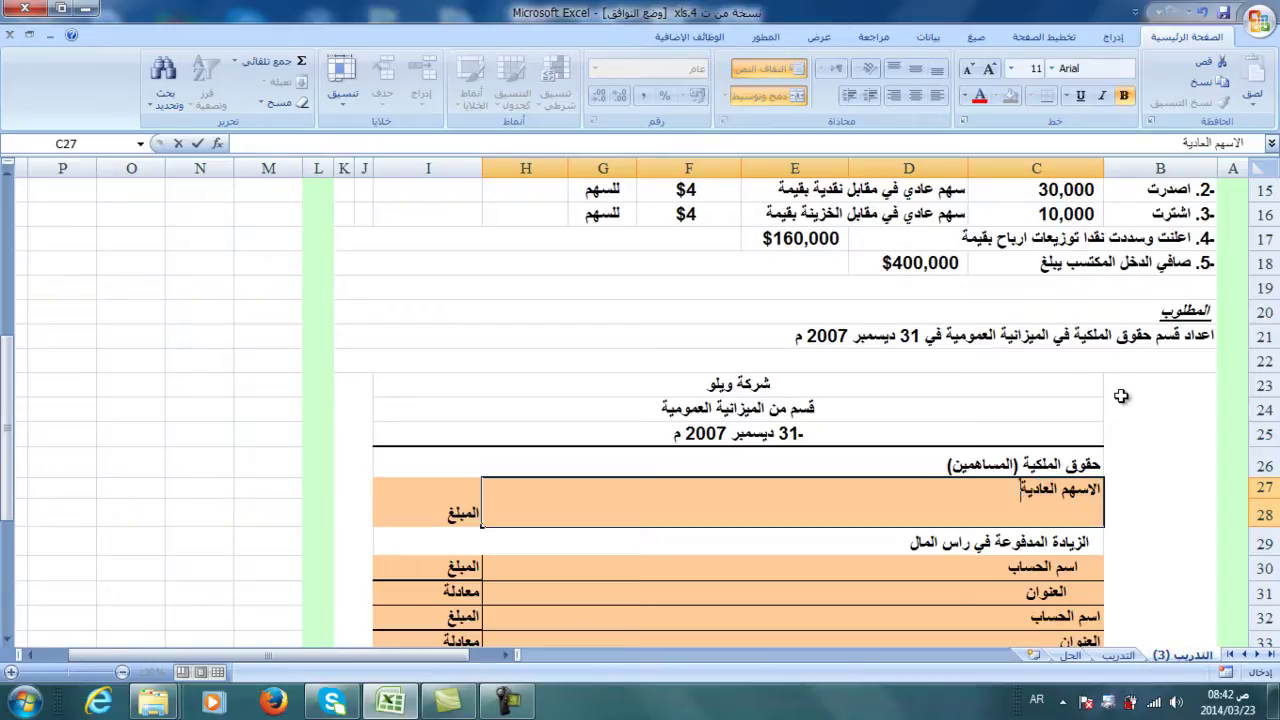
key("Return")
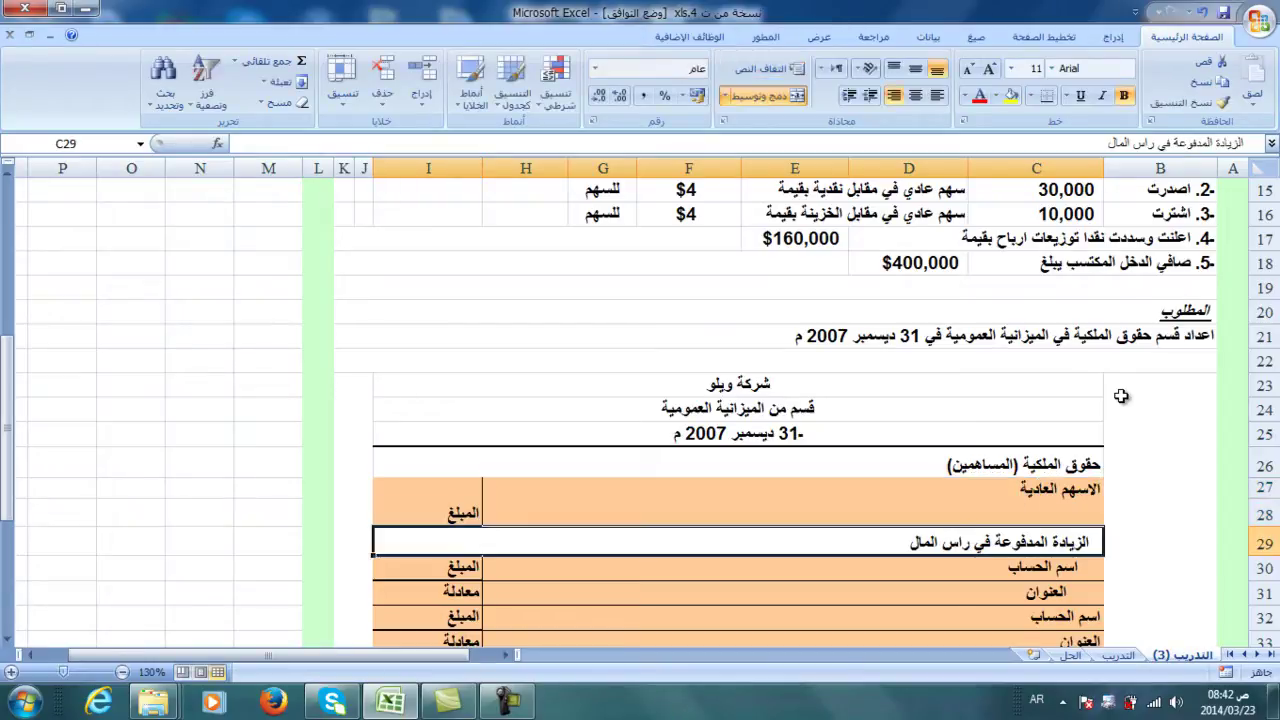
Begin a second line inside C27, below the account name, with the opening issued share count: "(500,000 +"
double_click(997, 494)
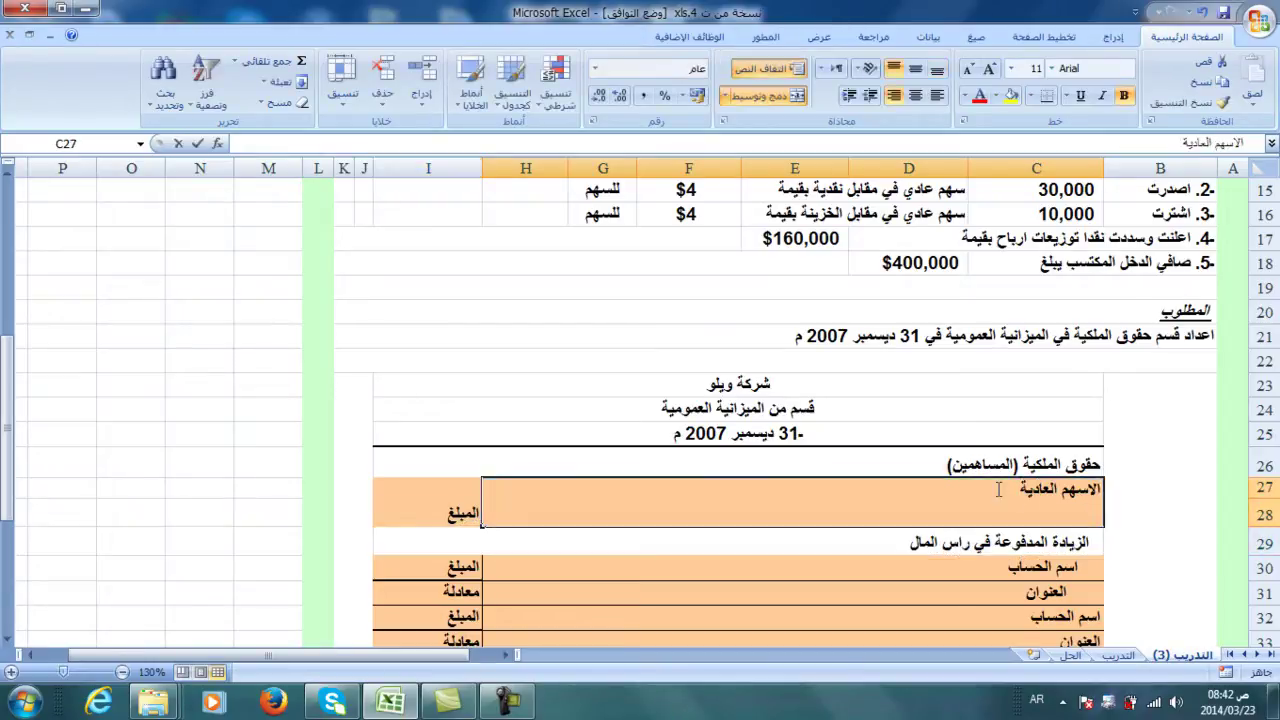
key("alt+Return")
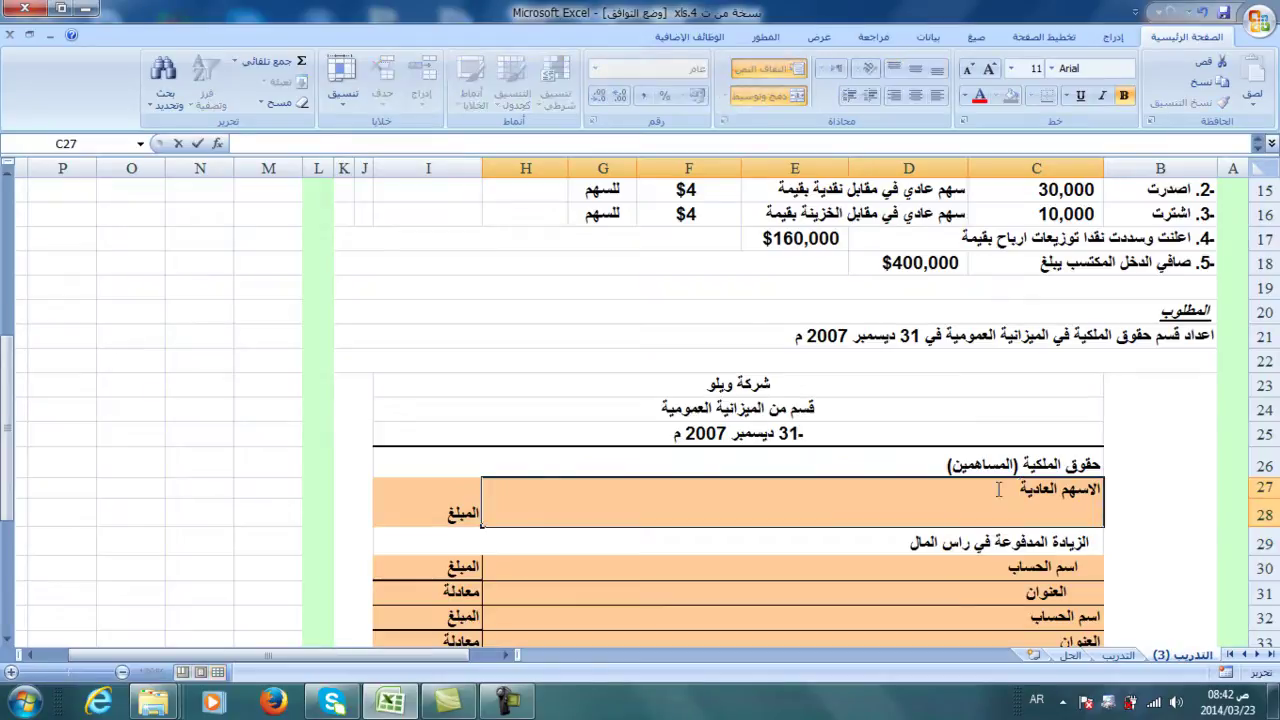
type("(")
scroll(997, 490, "up", 5)
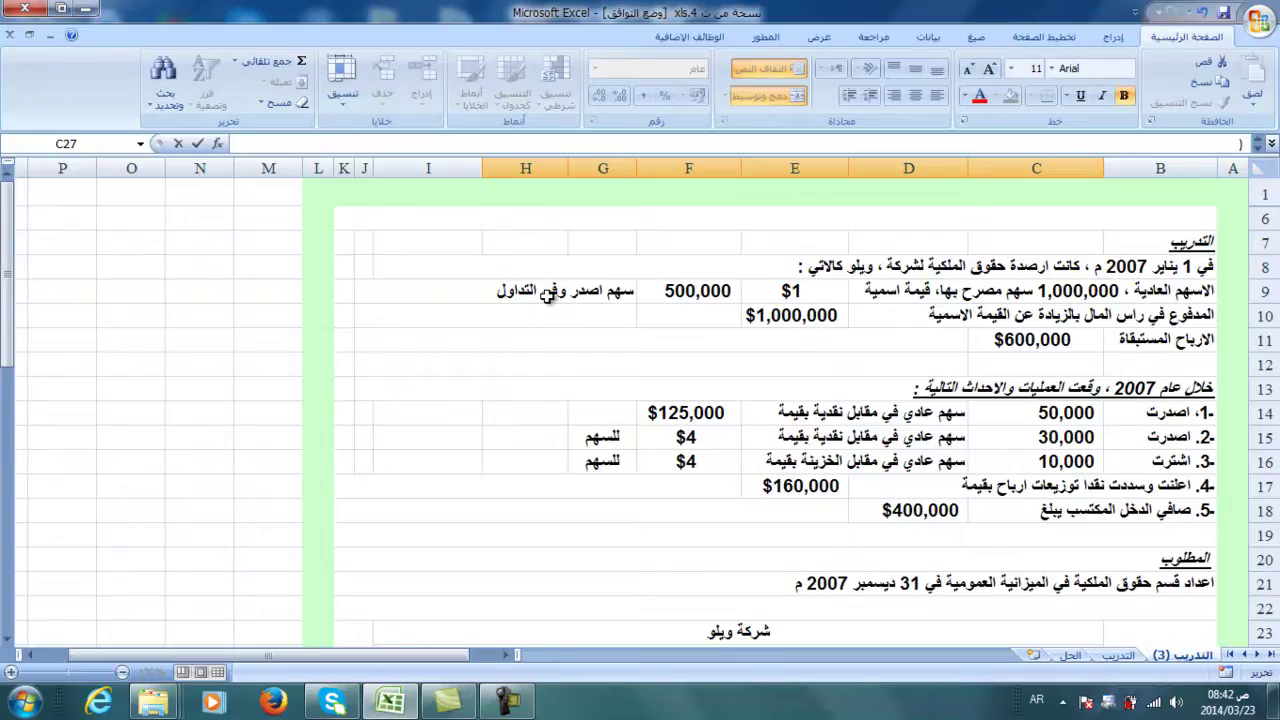
scroll(547, 293, "down", 3)
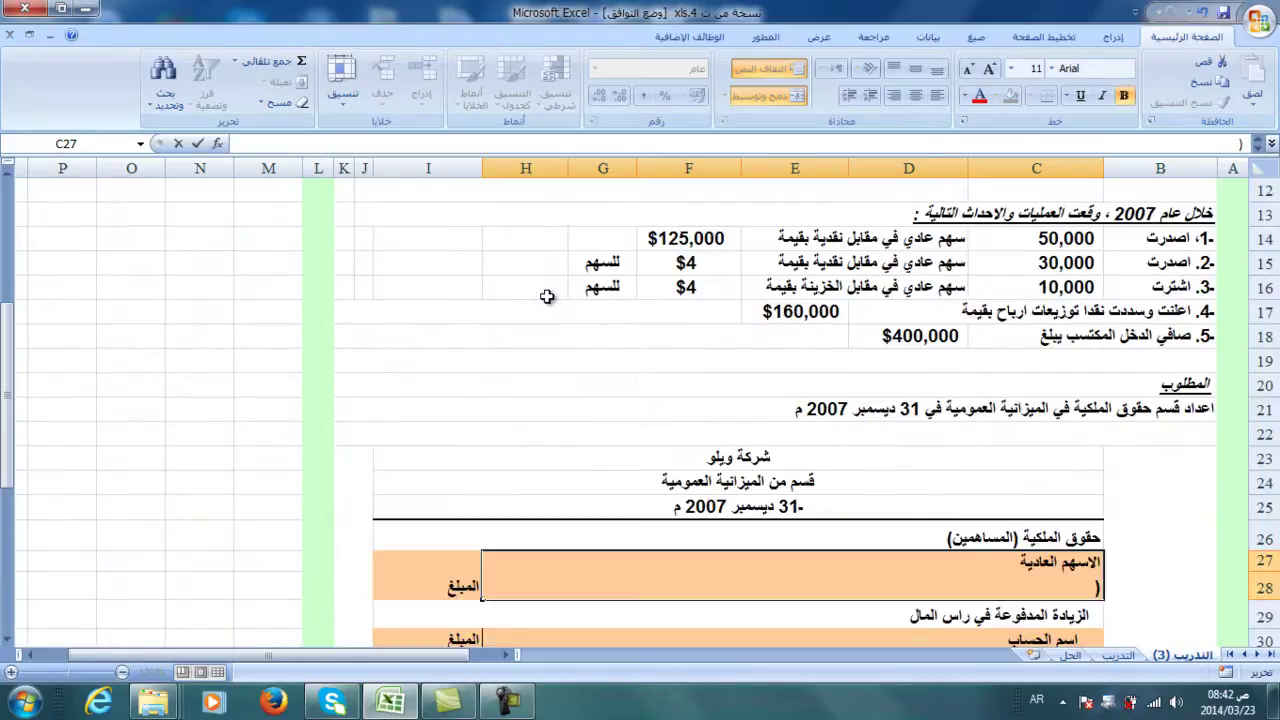
type("500,000")
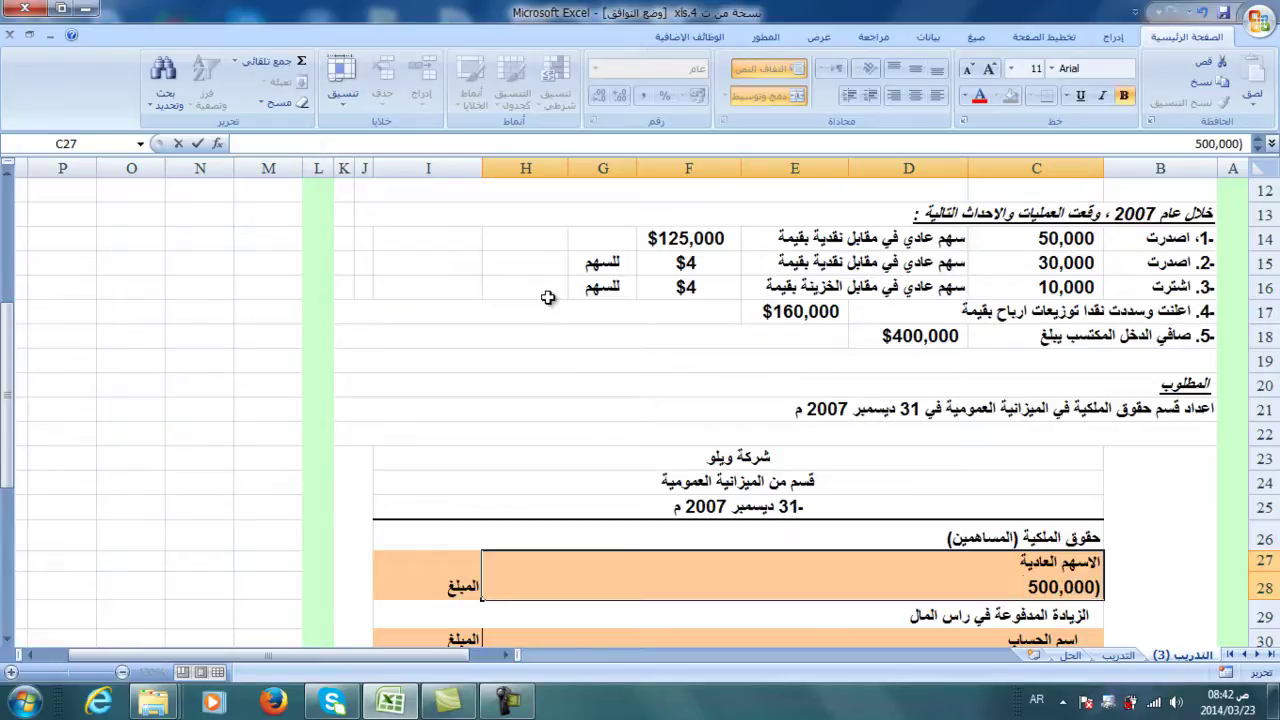
type(" +")
Extend the second line of C27 with the two share issues and a multiplication sign: "50,000 + 30,000) *"
scroll(760, 484, "up", 1)
scroll(760, 484, "up", 2)
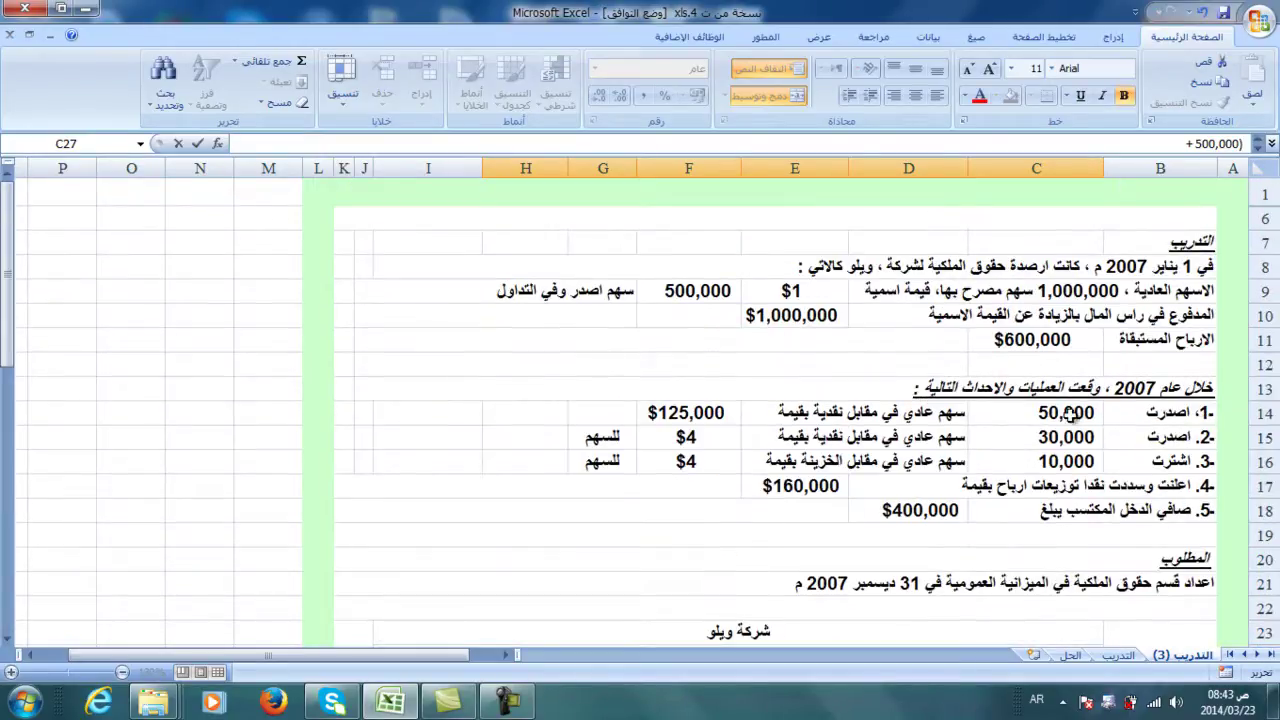
scroll(840, 418, "down", 3)
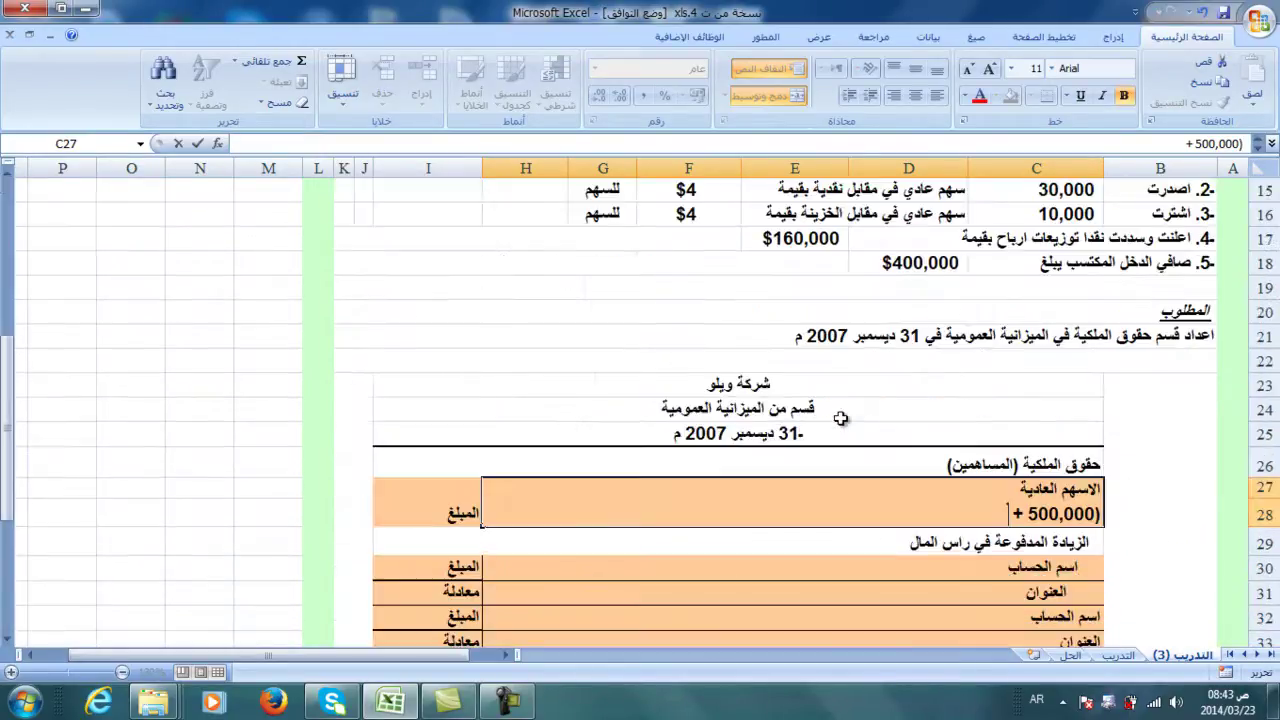
type("50,000 +")
scroll(841, 418, "up", 1)
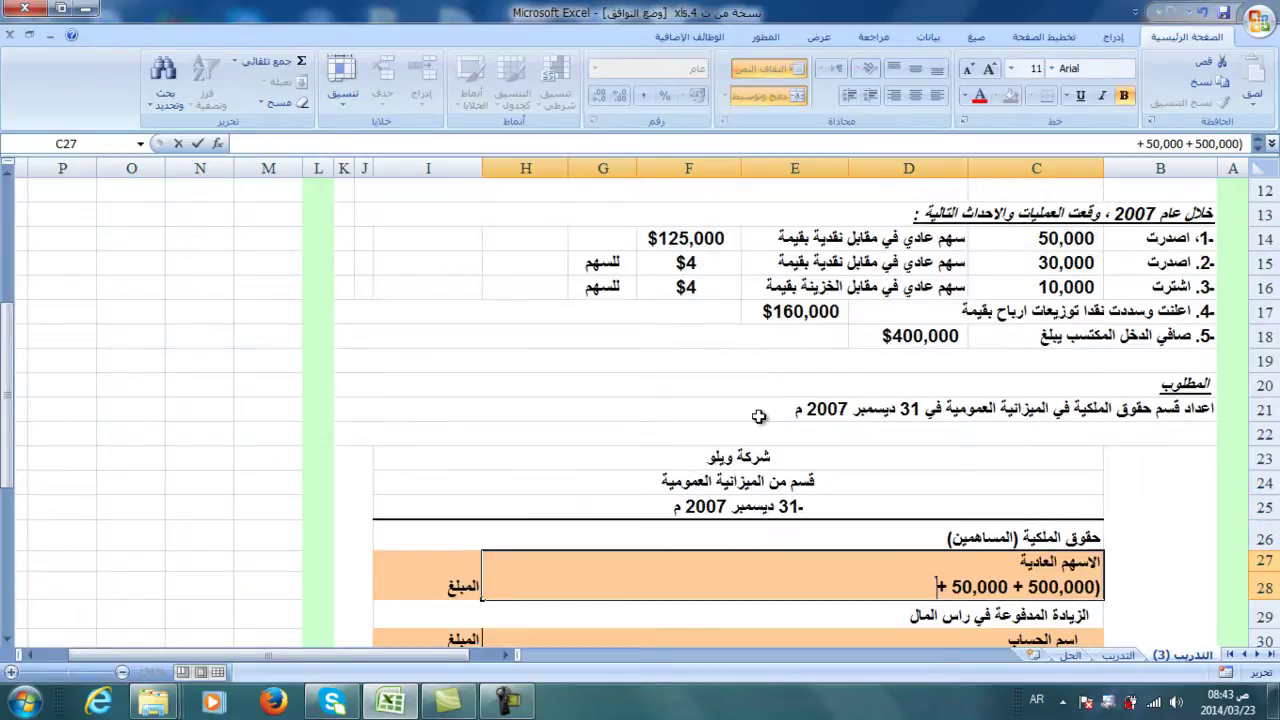
scroll(763, 418, "down", 1)
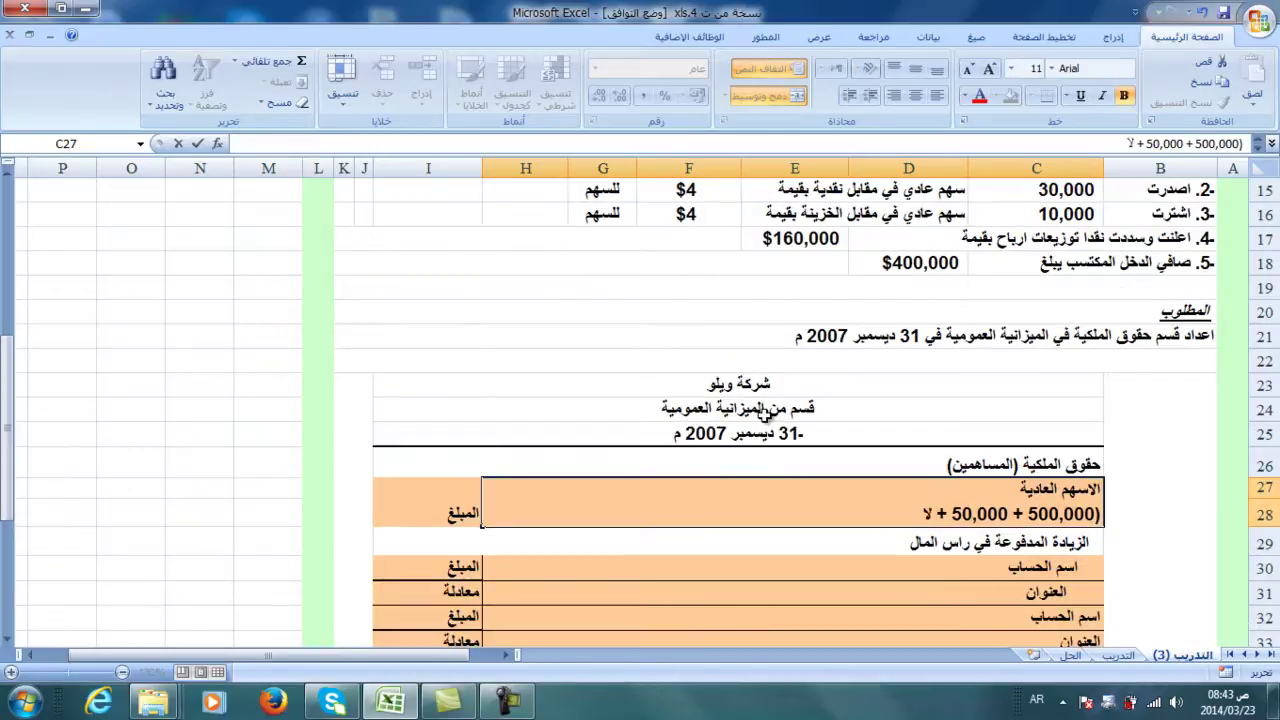
type("30,000")
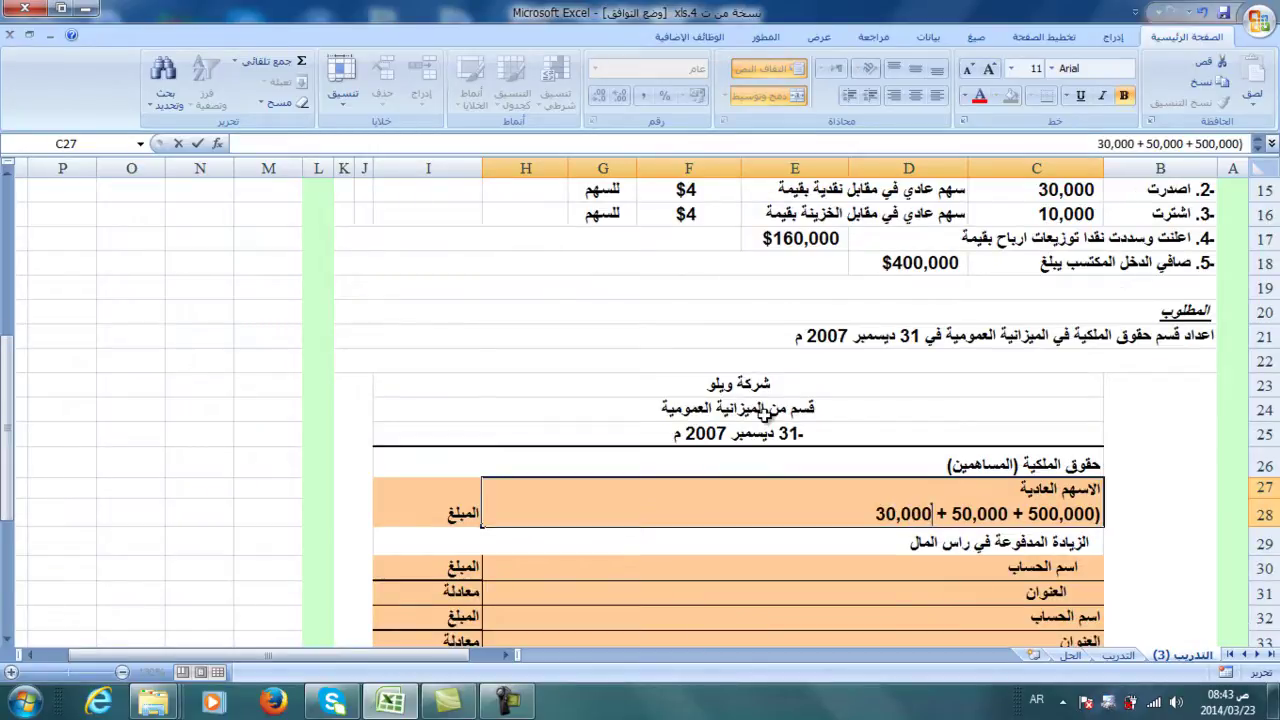
type(") *")
Finish the calculation text in C27 with the par value per share from row 9, "1$/سهم"
scroll(766, 444, "up", 1)
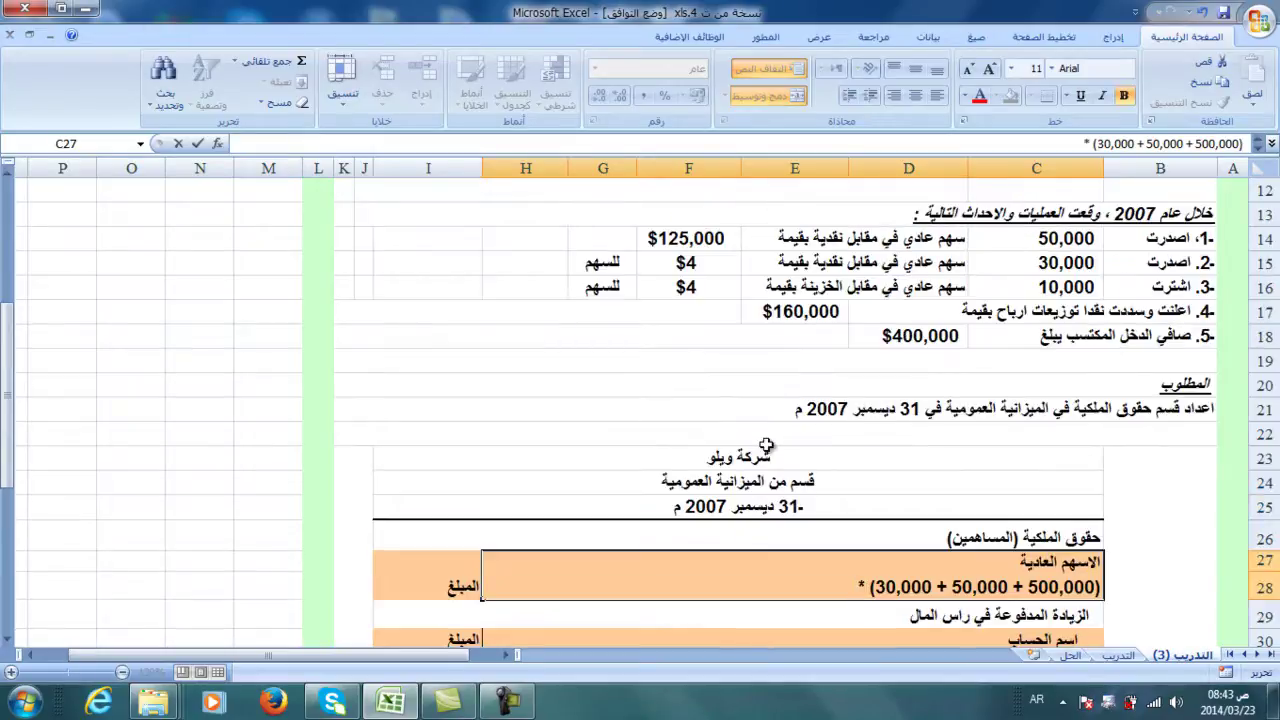
scroll(766, 444, "up", 2)
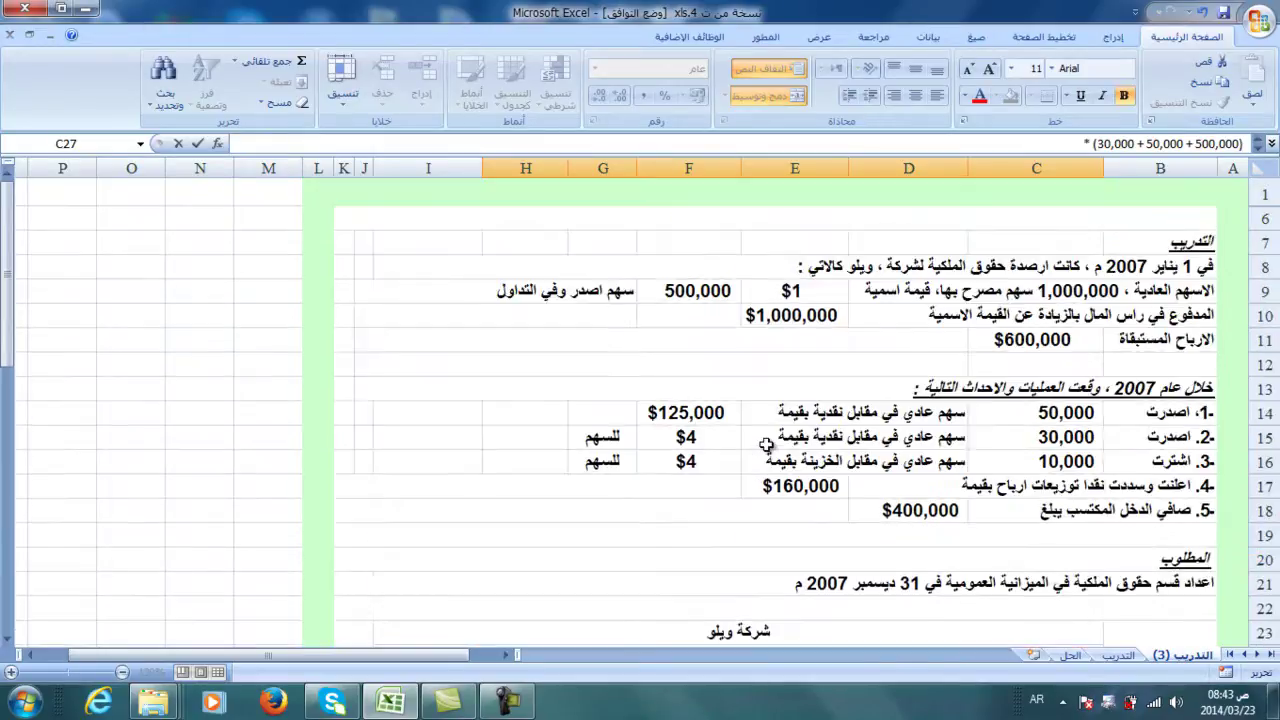
left_click(790, 295)
scroll(924, 357, "down", 5)
double_click(841, 508)
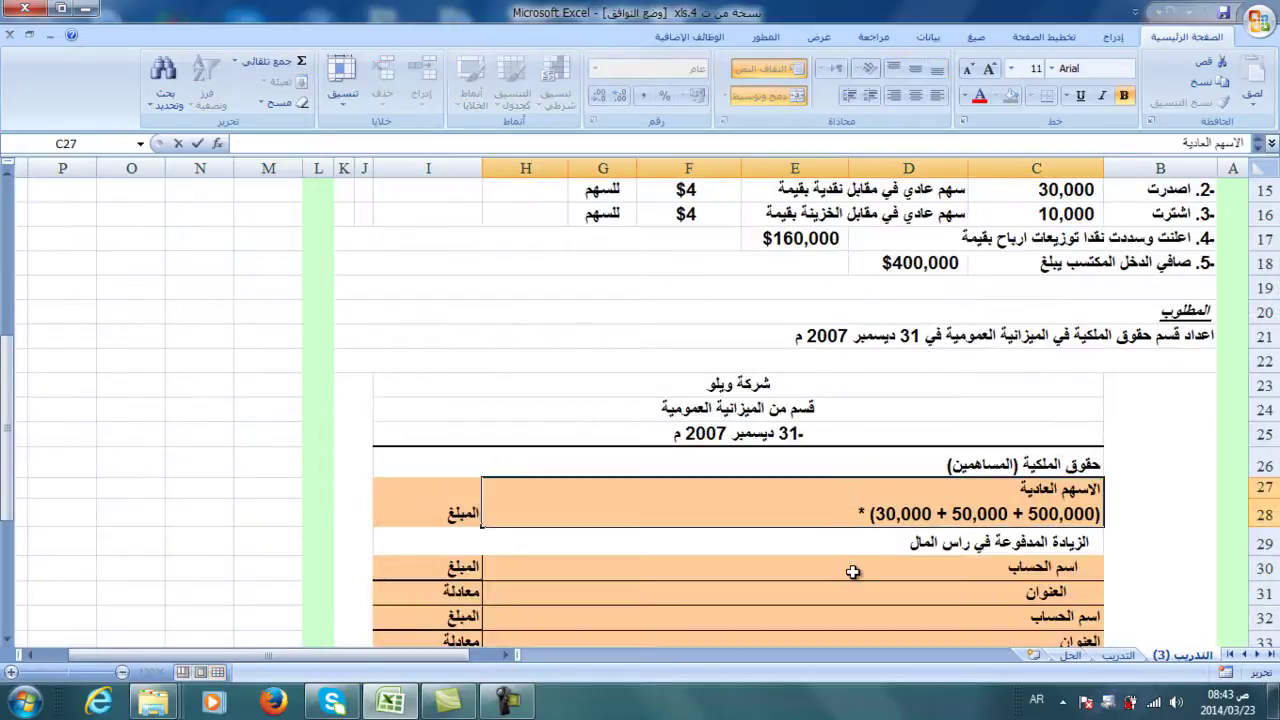
type("1$ ")
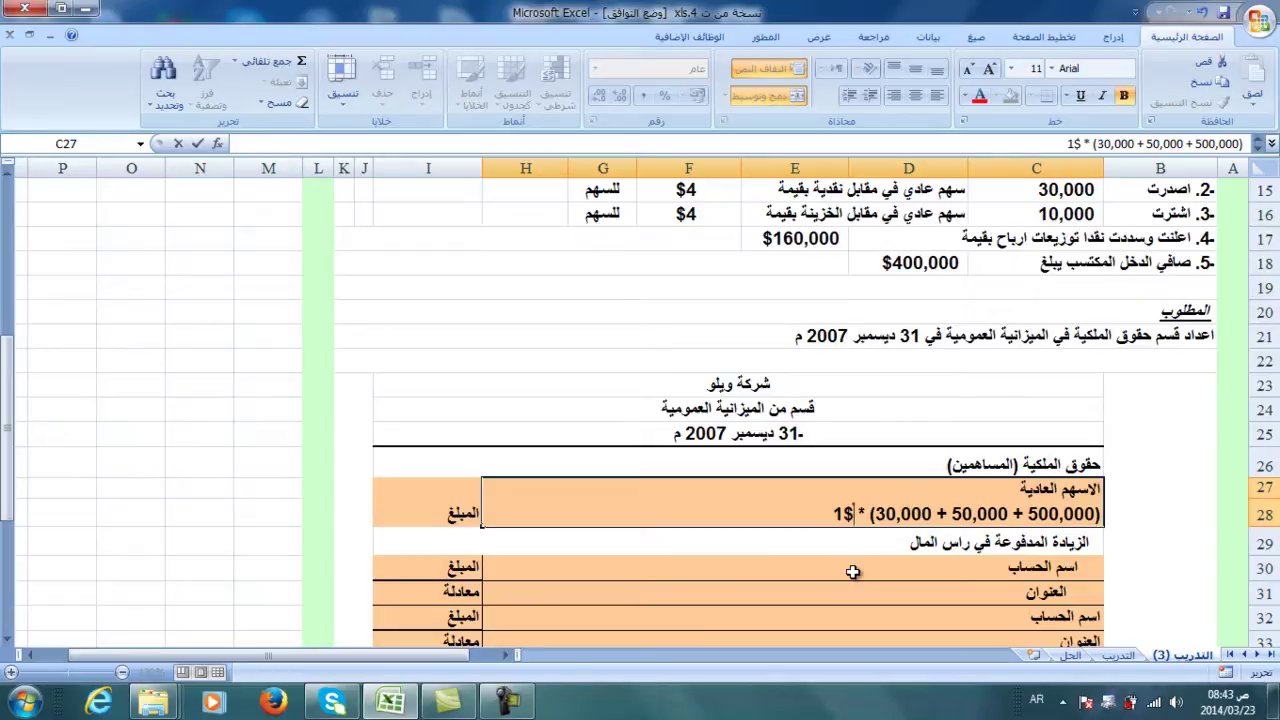
type("/")
type("سهم")
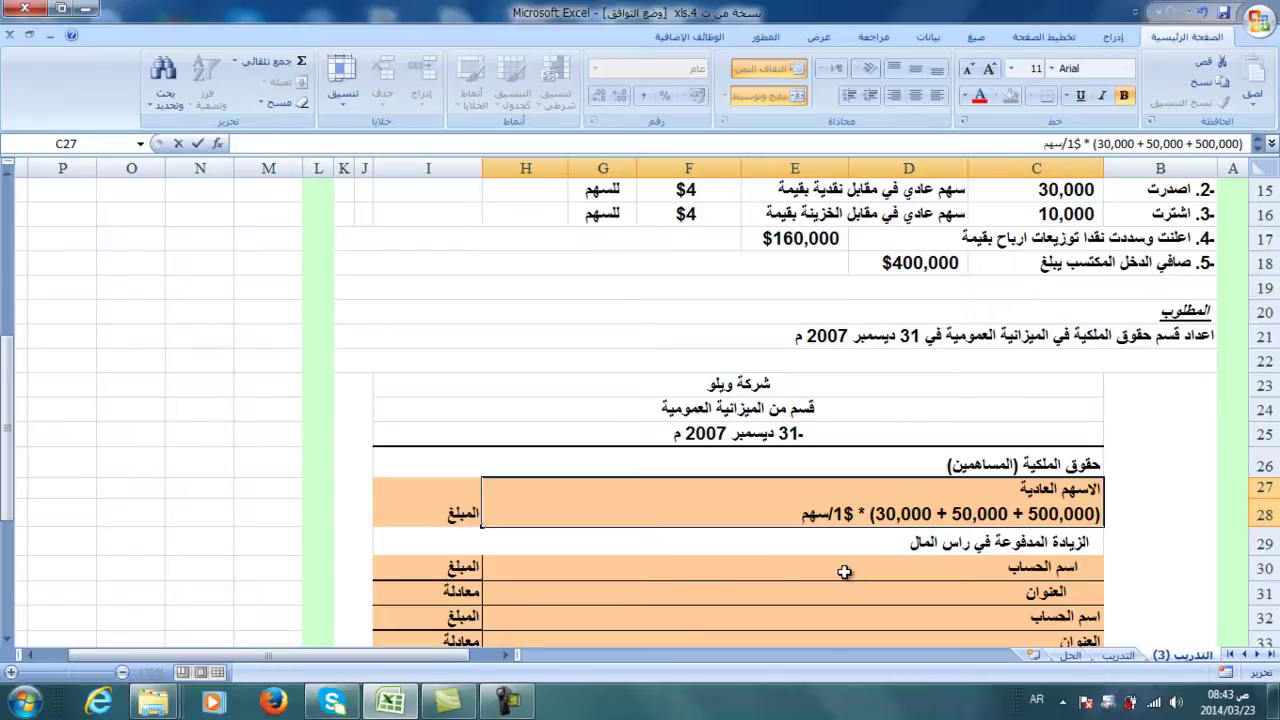
Calculate the common stock amount in I27 with the formula =(F9+C14+C15)*E9
left_click(418, 510)
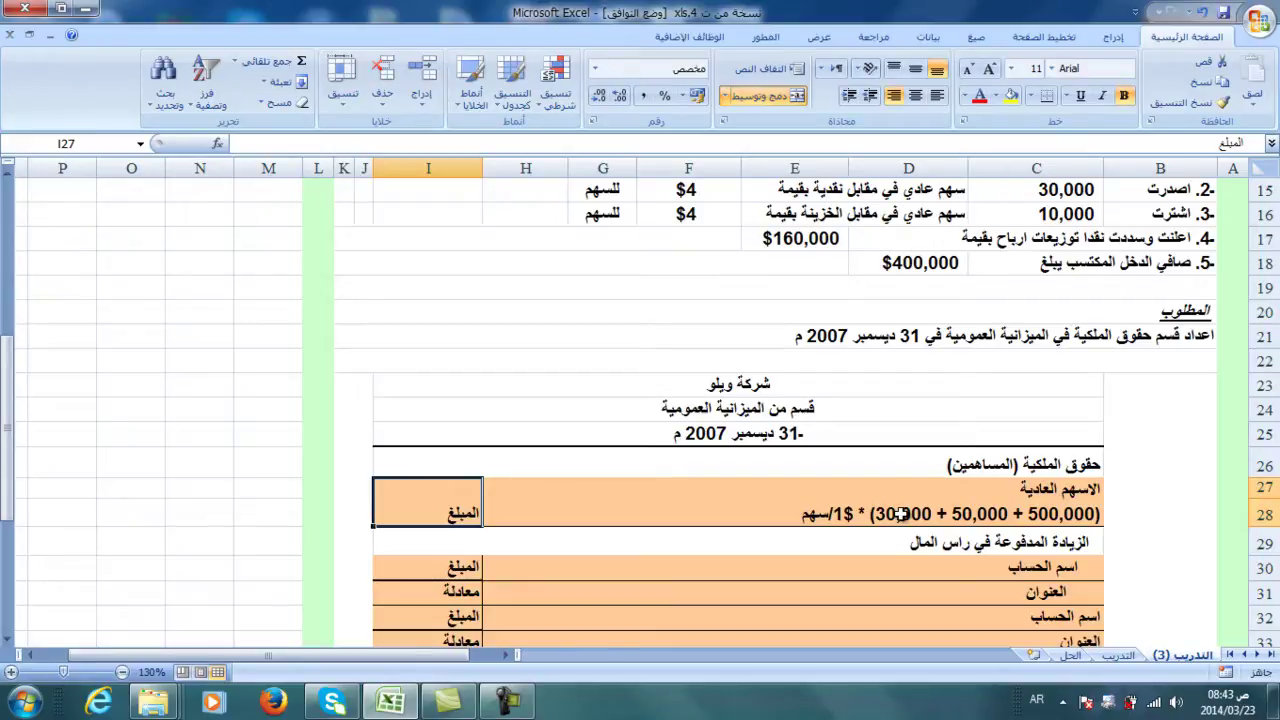
type("=")
key("BackSpace")
key("alt+shift")
type("=(")
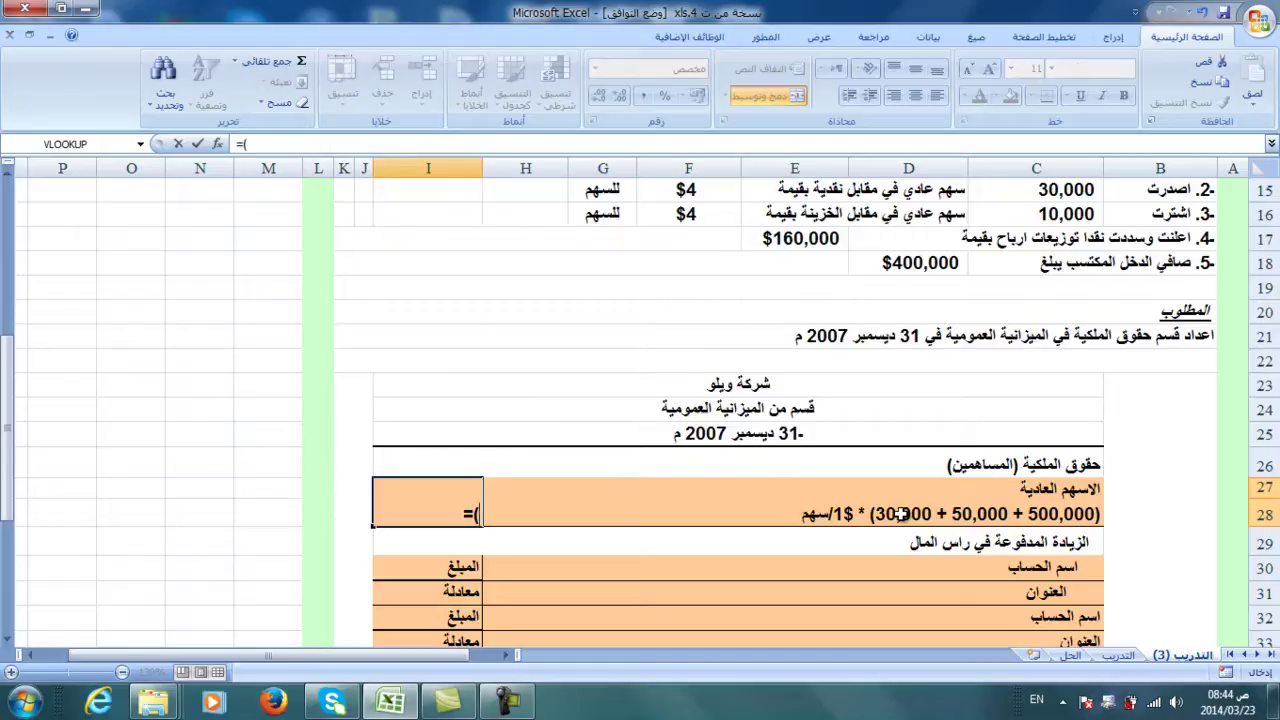
scroll(903, 513, "up", 3)
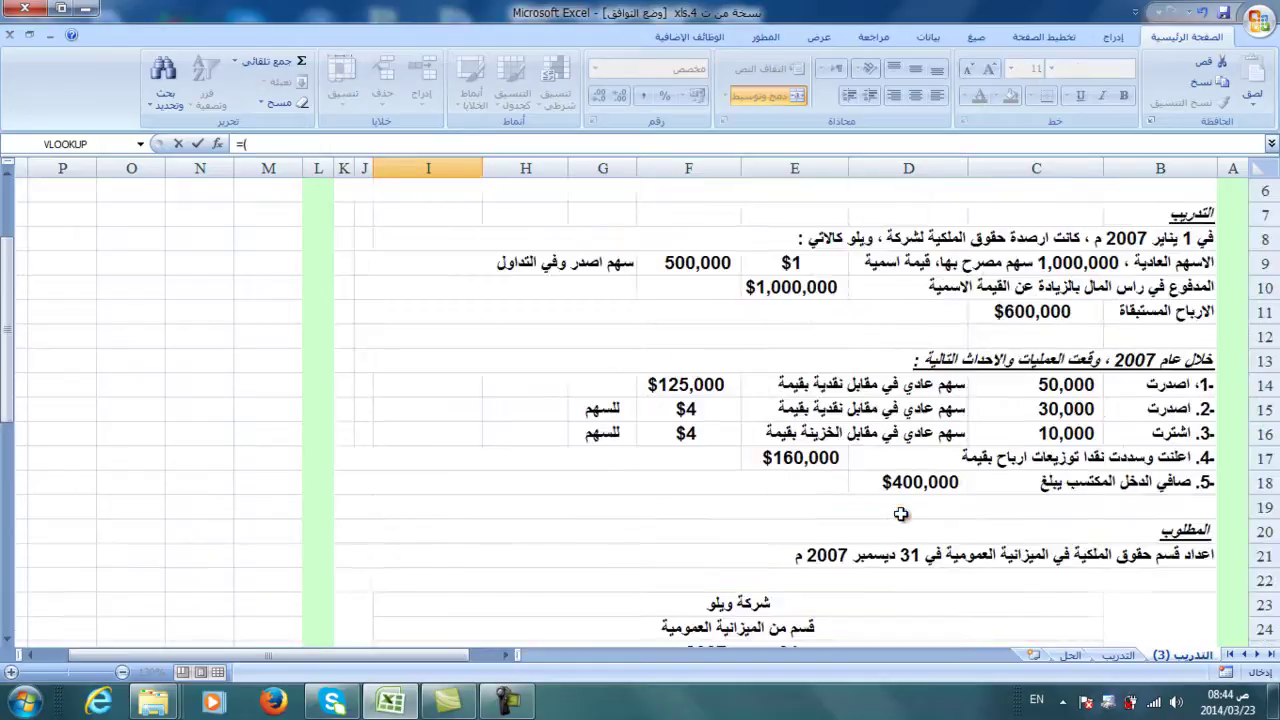
left_click(688, 262)
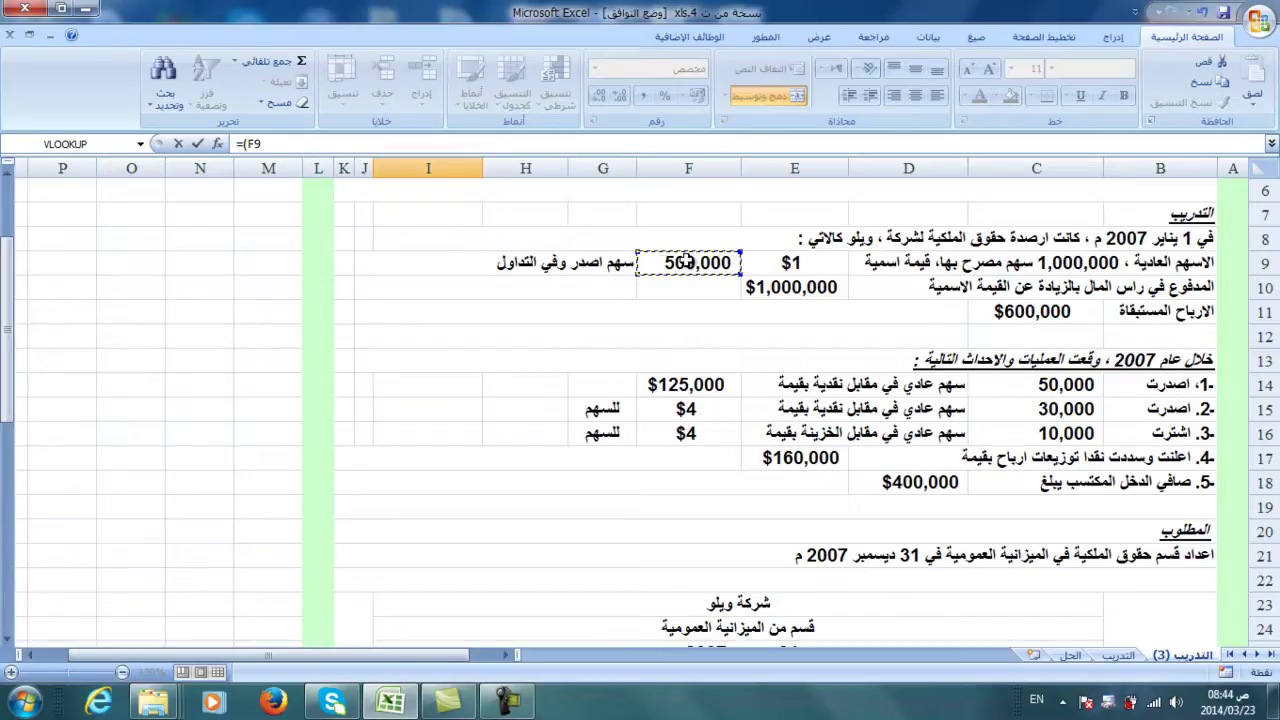
type("+")
left_click(1062, 390)
type("+")
left_click(1065, 405)
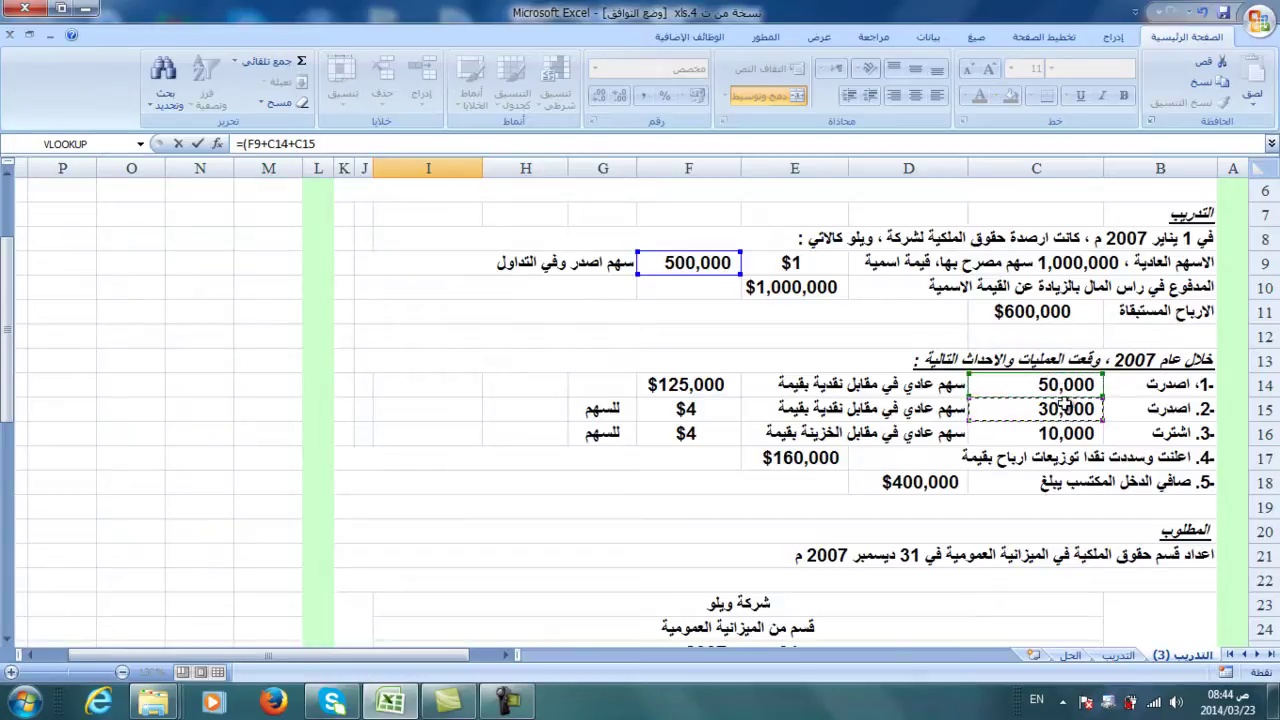
type(")*")
left_click(820, 263)
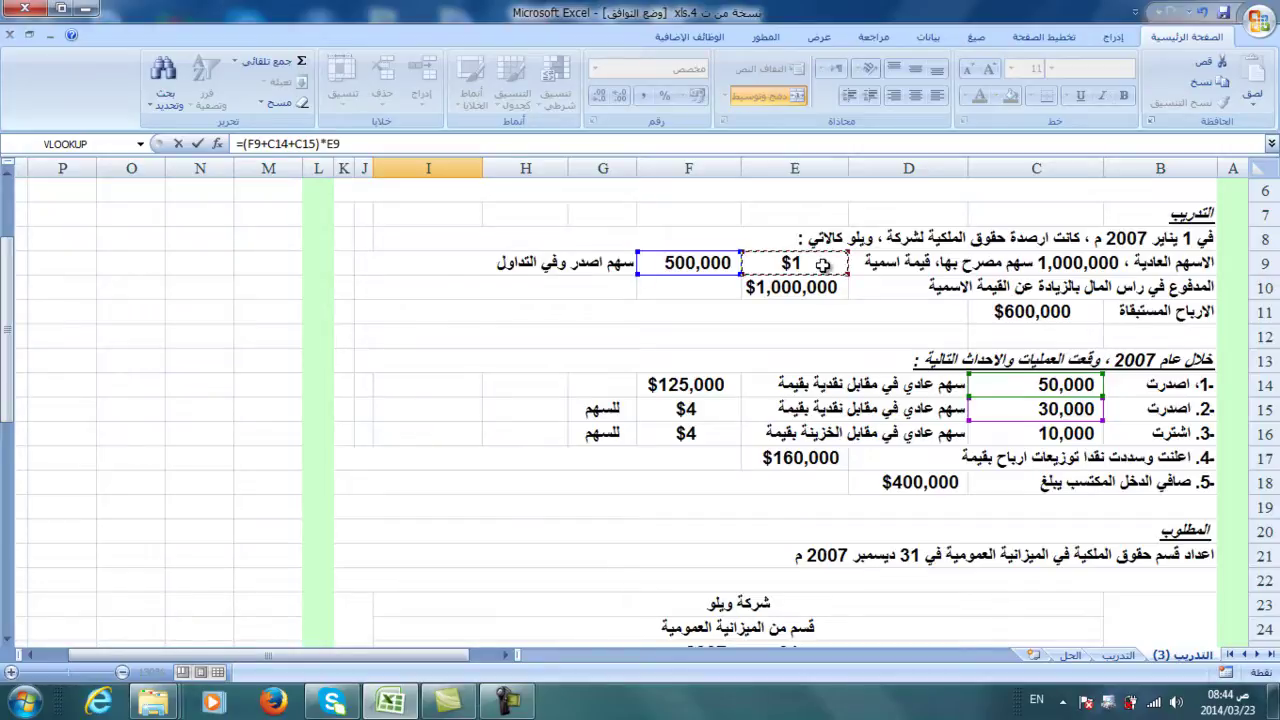
key("Return")
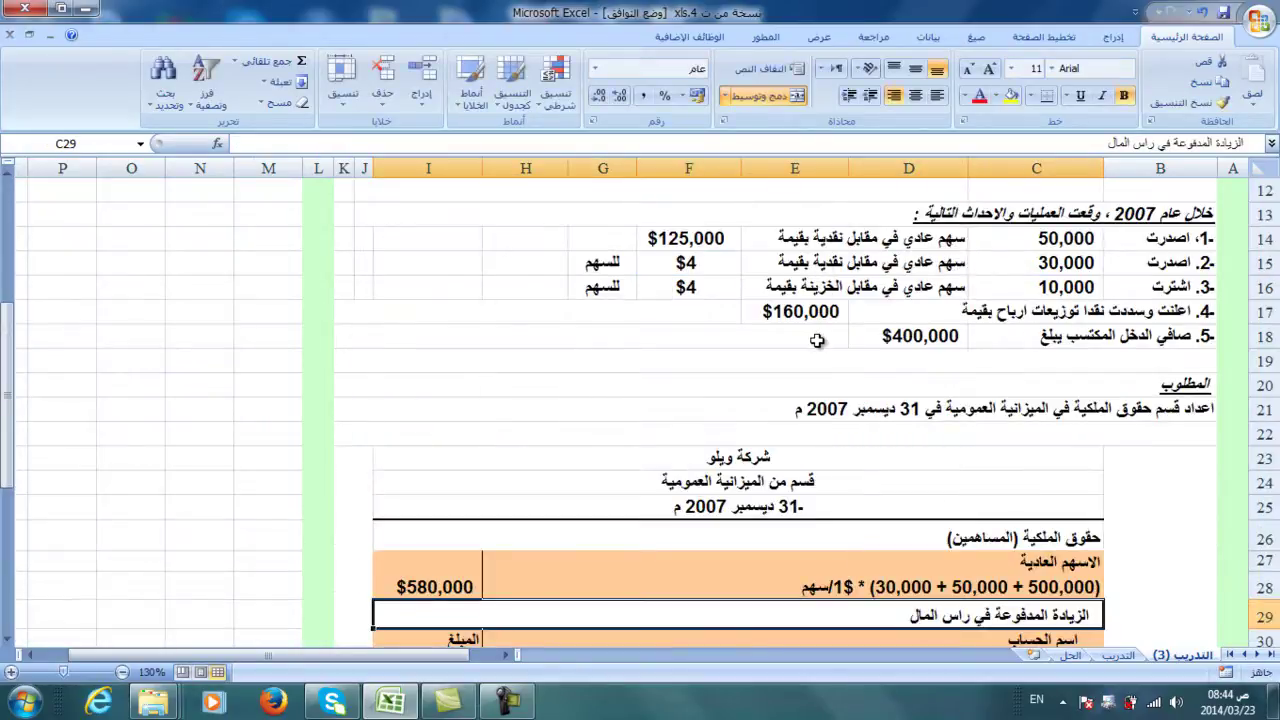
scroll(815, 338, "down", 1)
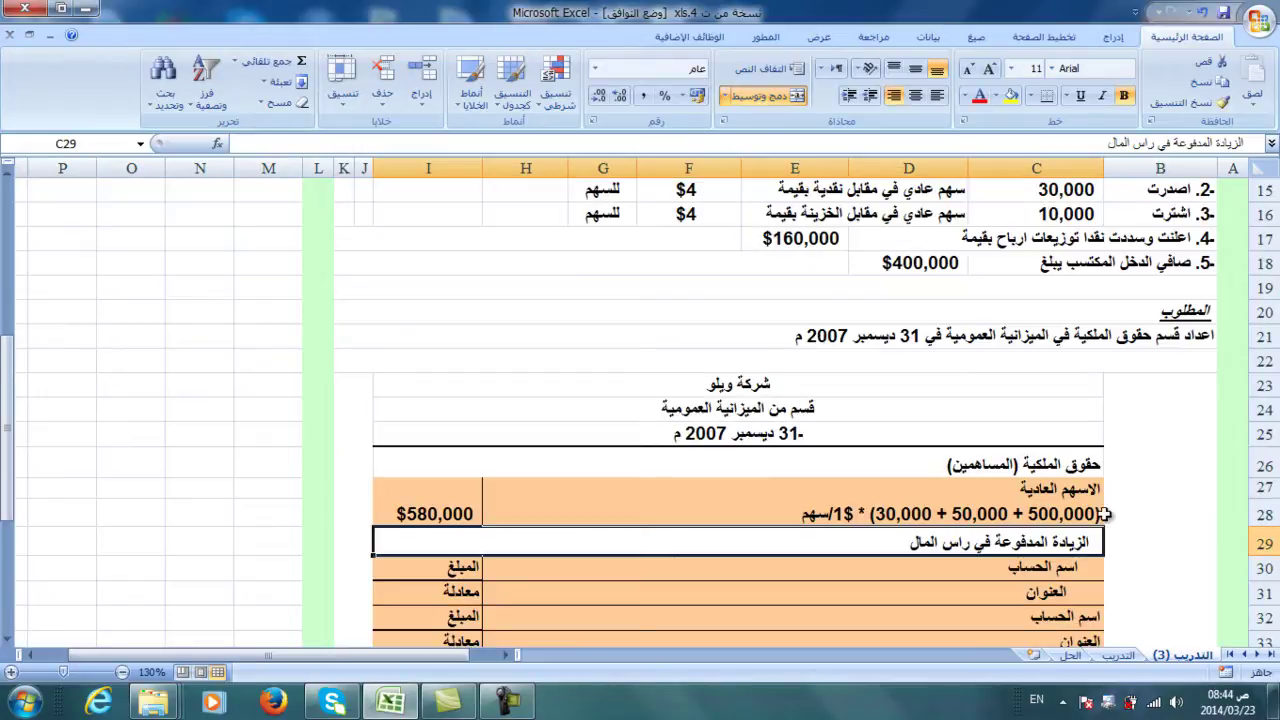
scroll(1040, 510, "up", 3)
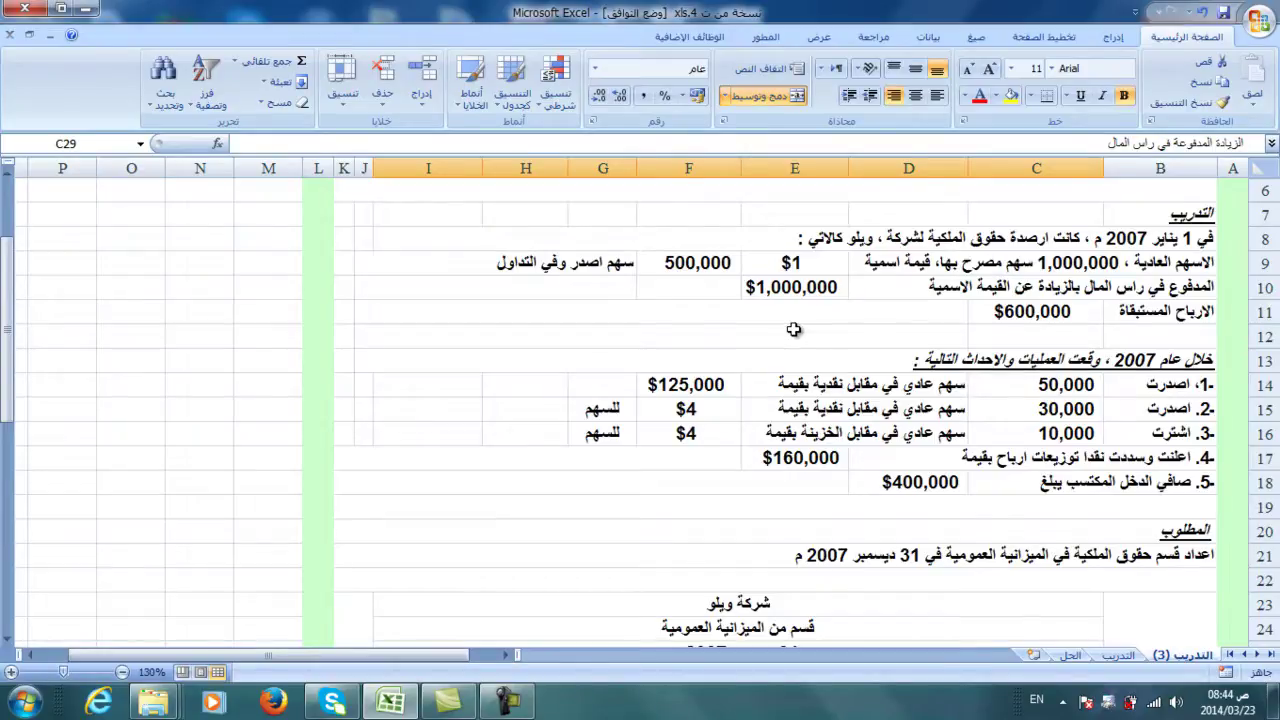
Replace the account name placeholder in C30 with "المدفوع بالزيادة عن القيمة الاسمية للسهم"
scroll(793, 329, "down", 4)
scroll(793, 329, "down", 1)
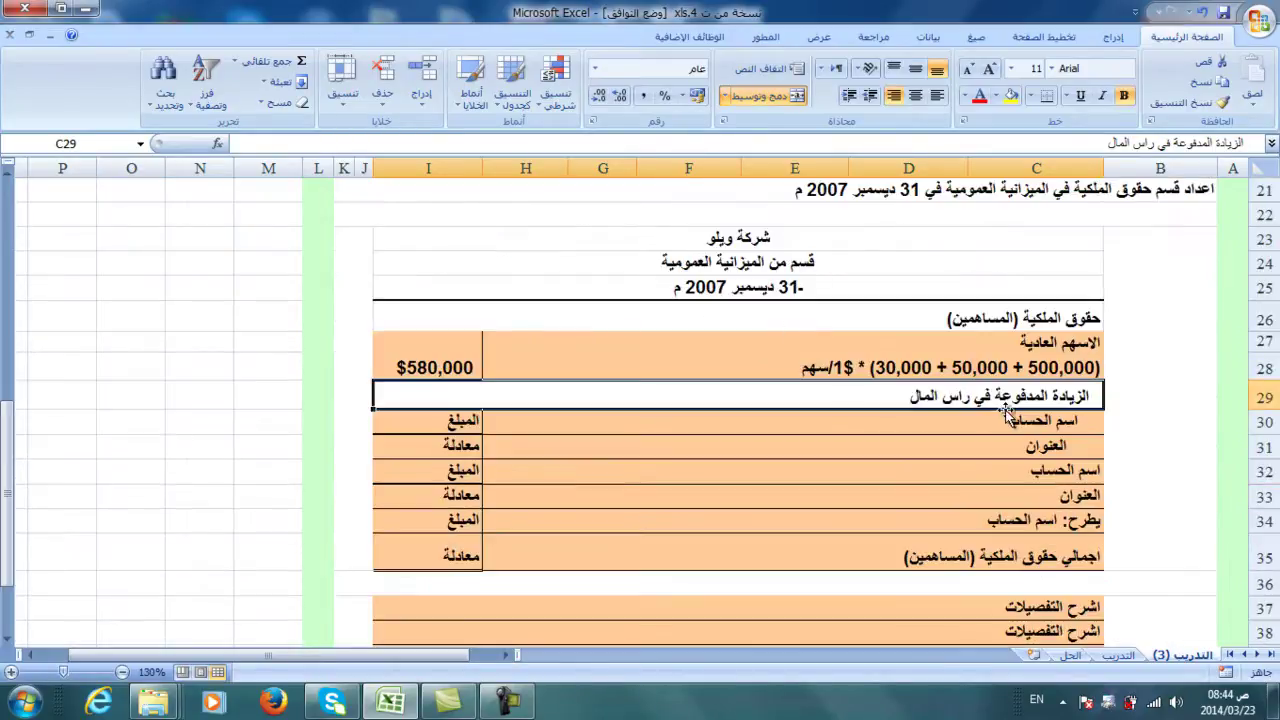
left_click(1030, 423)
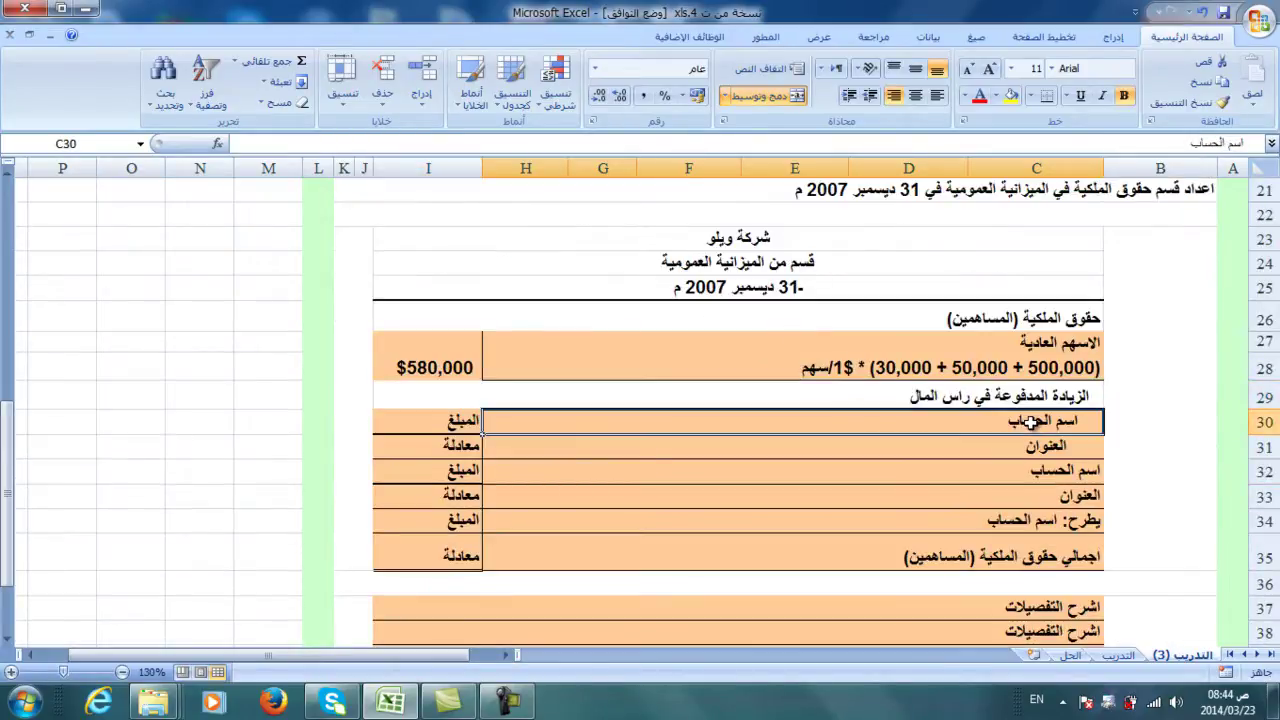
type("hg")
key("Escape")
type("ال")
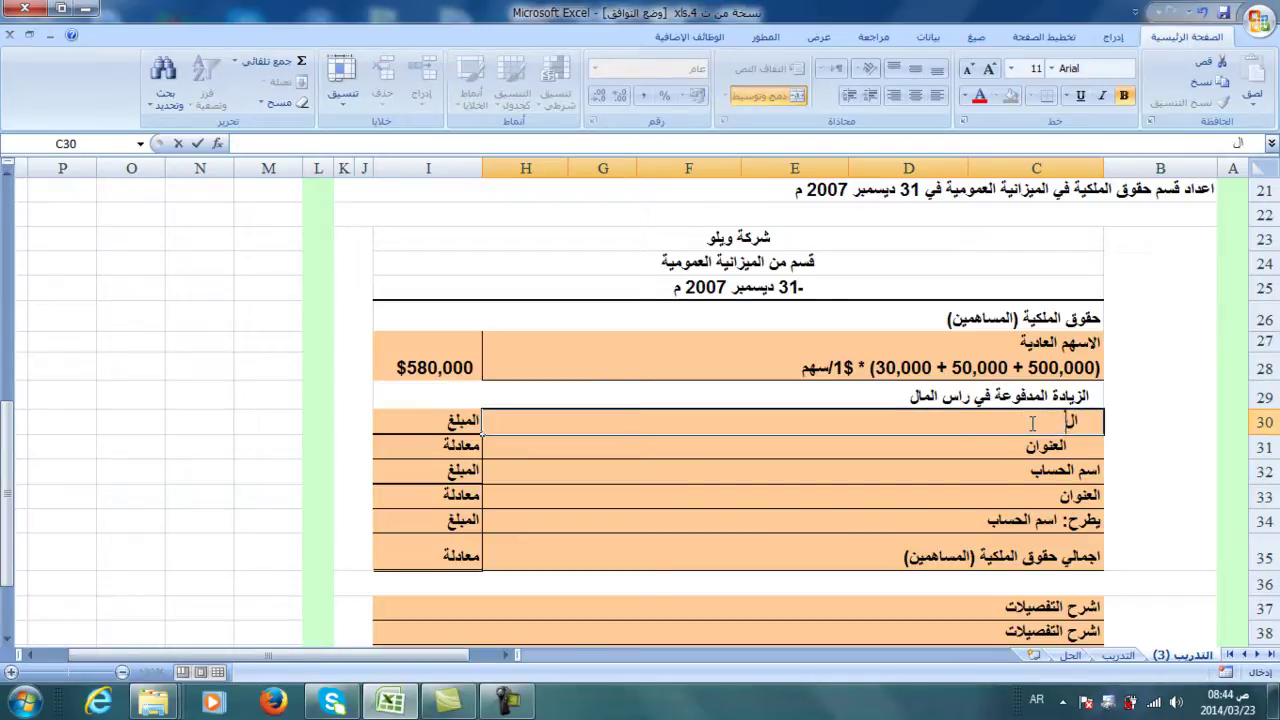
type("مدفوع بالزيادة عن القيمة الاسمية للسهم")
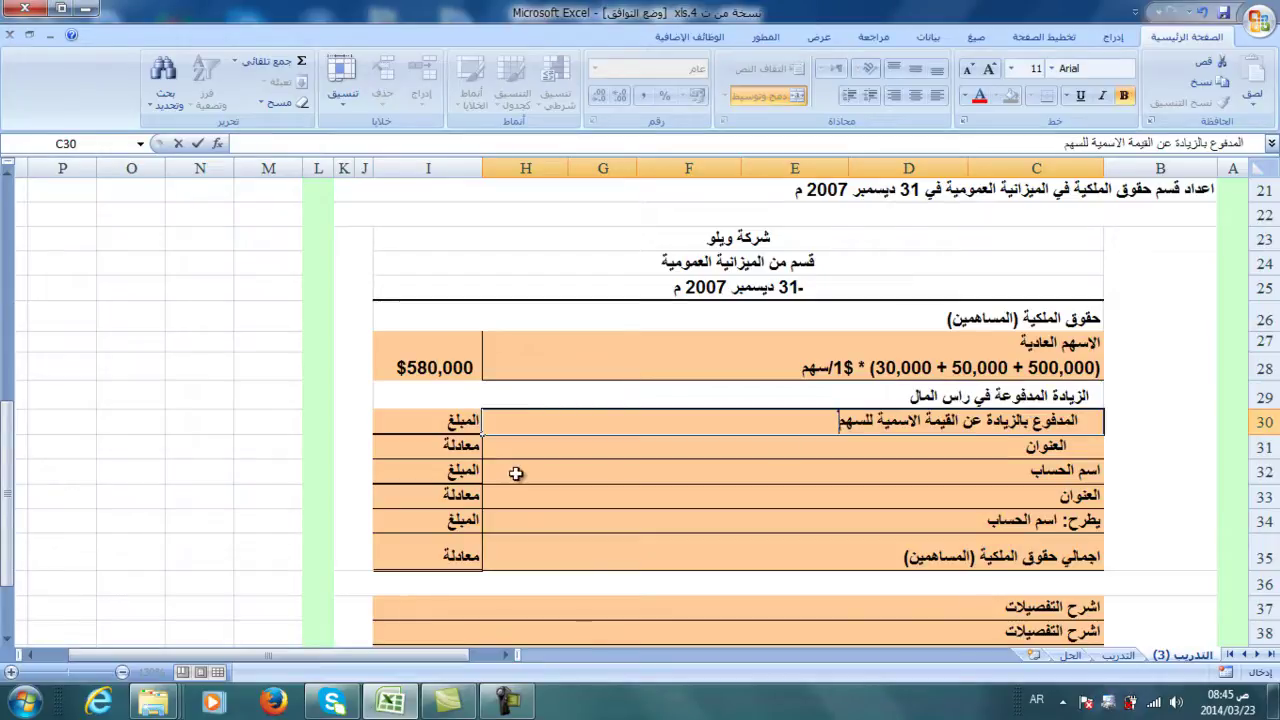
left_click(458, 414)
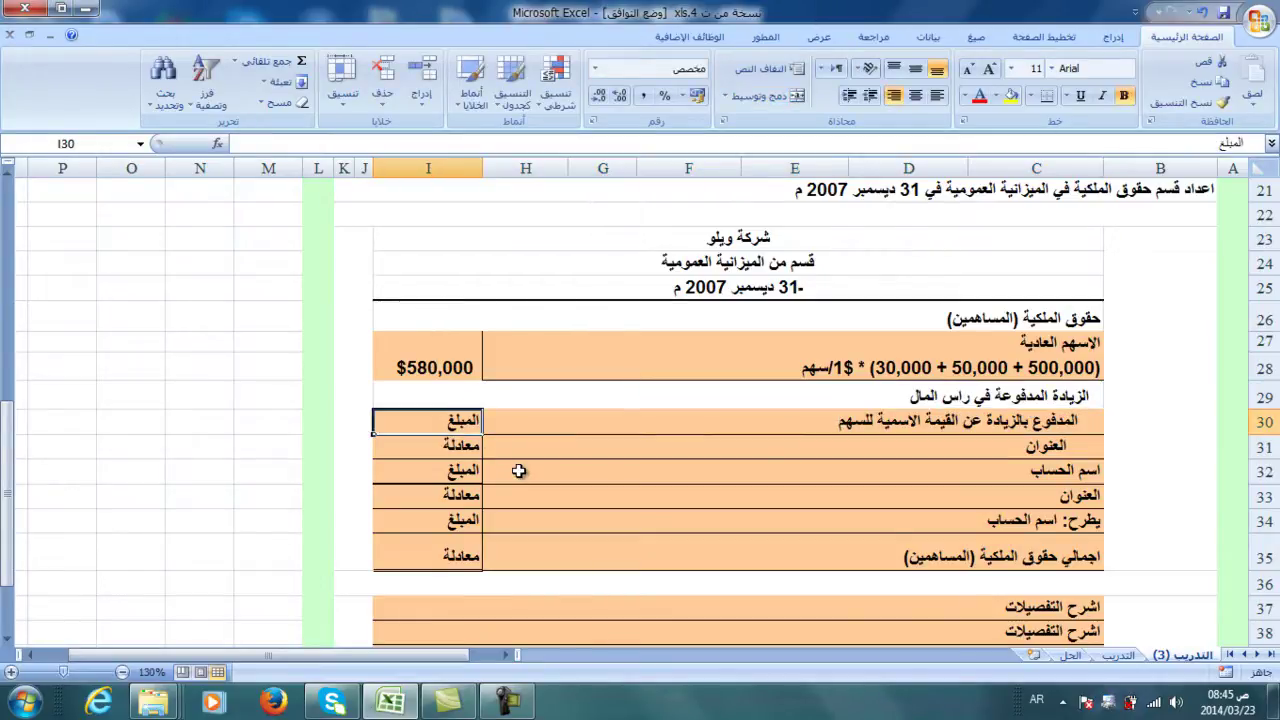
Begin the paid-in excess formula in I30 with the opening balance from row 10: =(E10+(
scroll(519, 470, "up", 7)
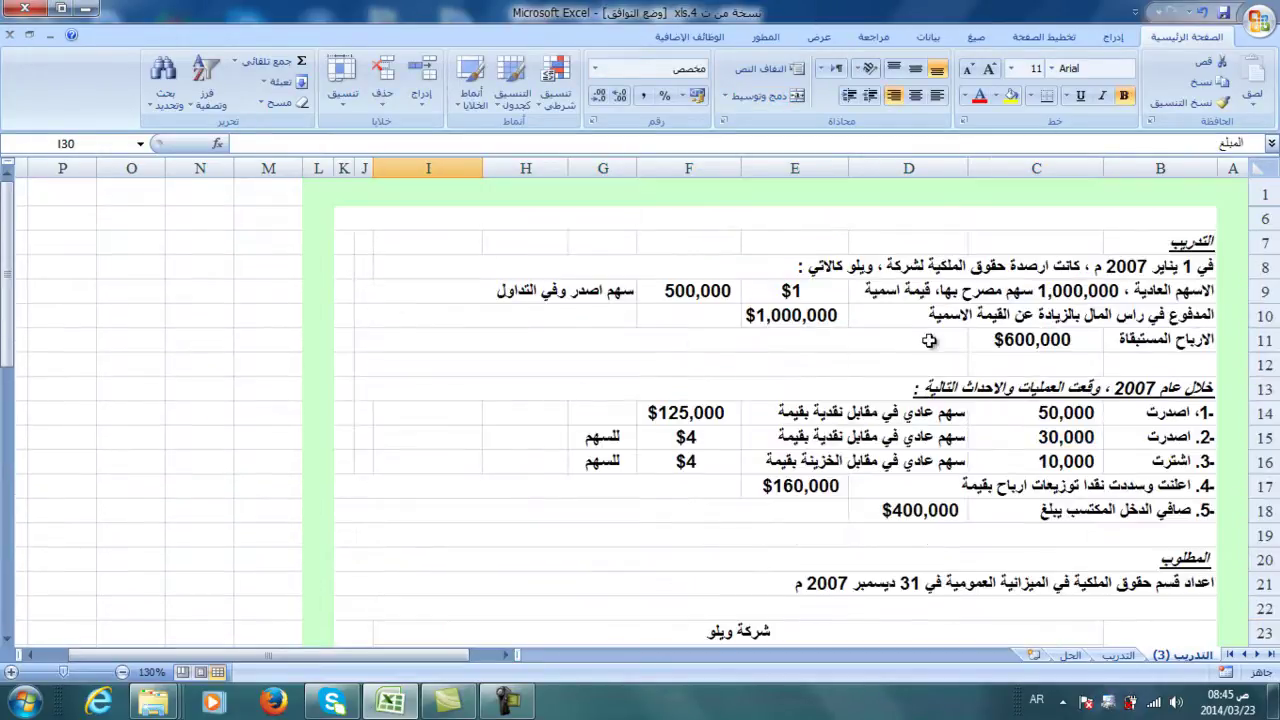
left_click(812, 318)
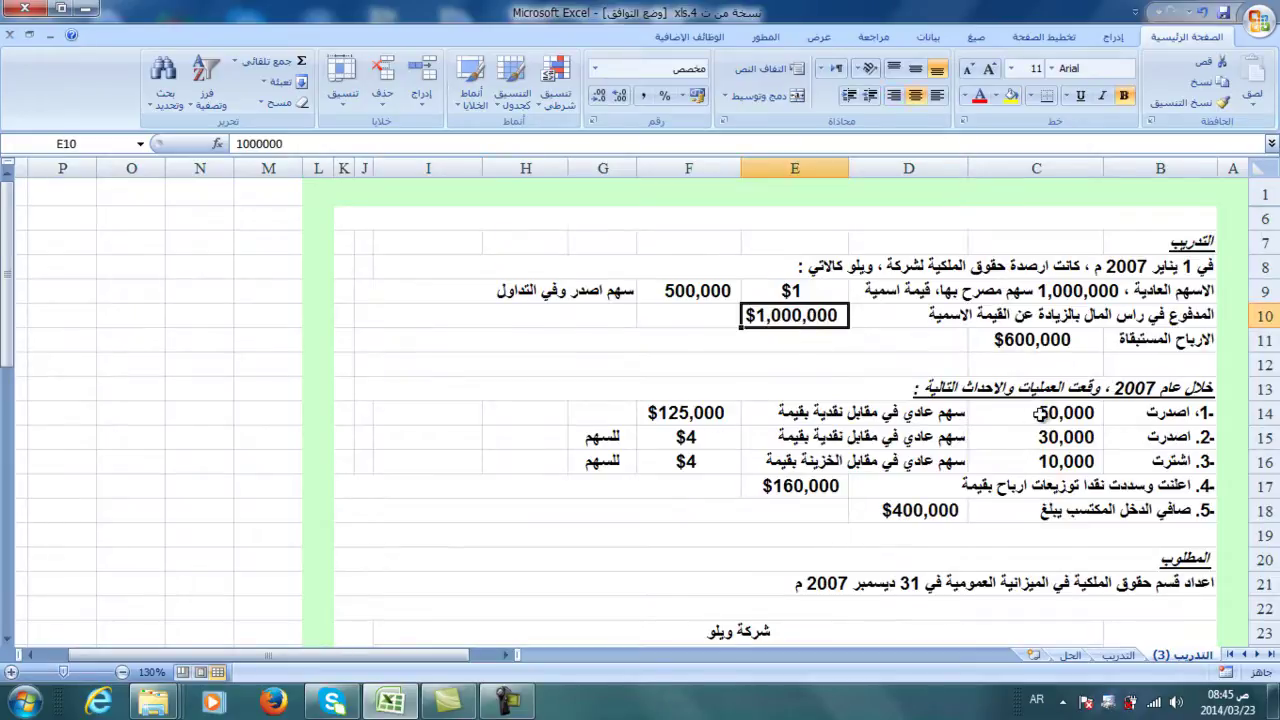
scroll(1040, 413, "down", 1)
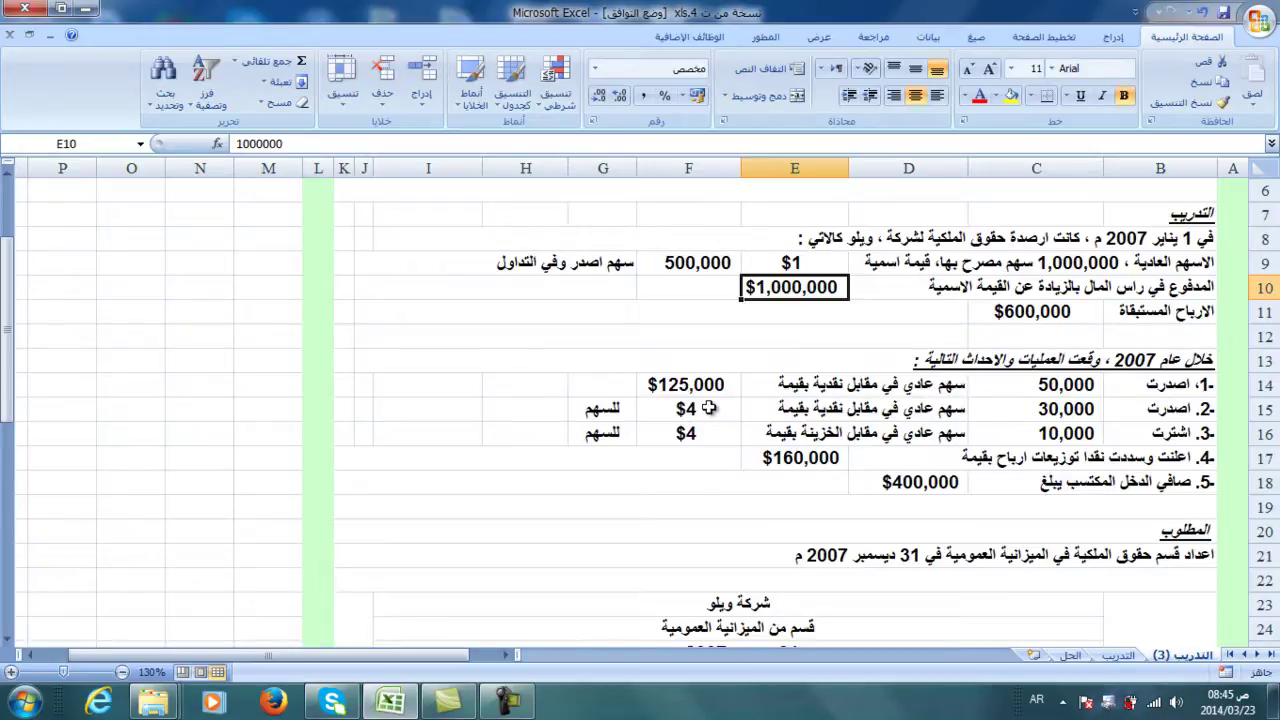
scroll(708, 408, "down", 4)
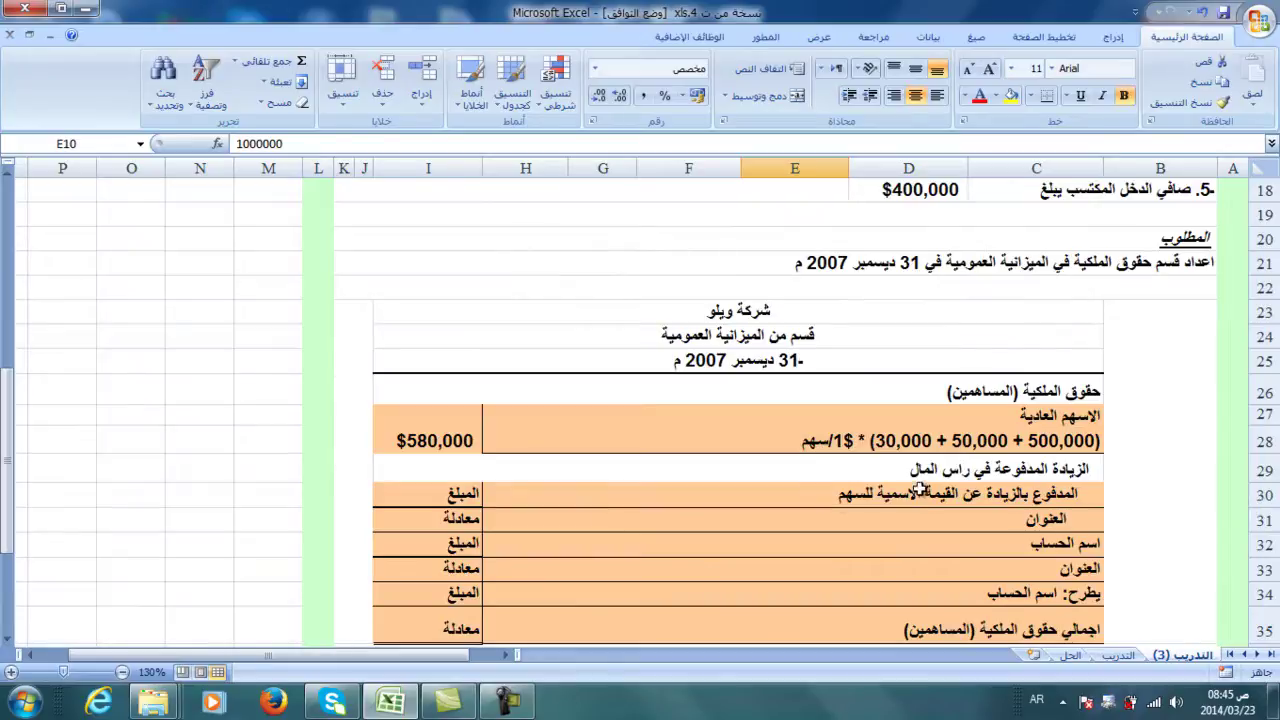
left_click(419, 497)
type("=")
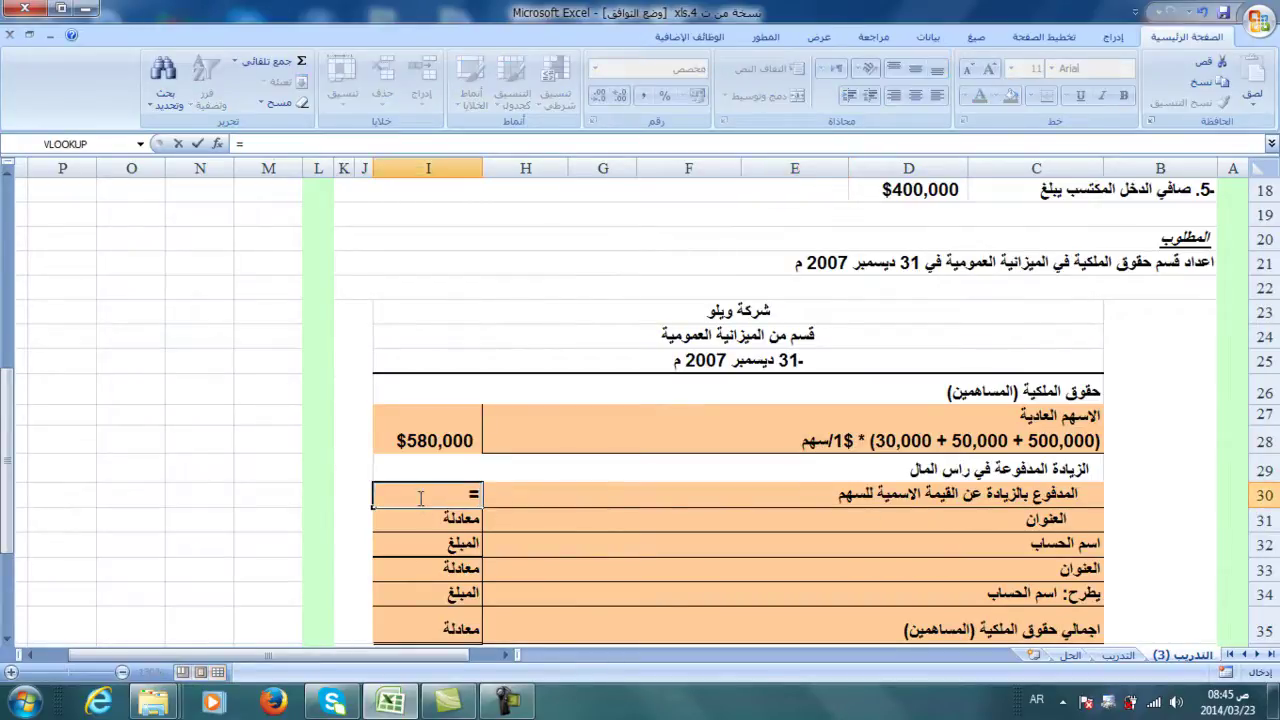
key("alt+shift")
type("(")
scroll(500, 490, "up", 2)
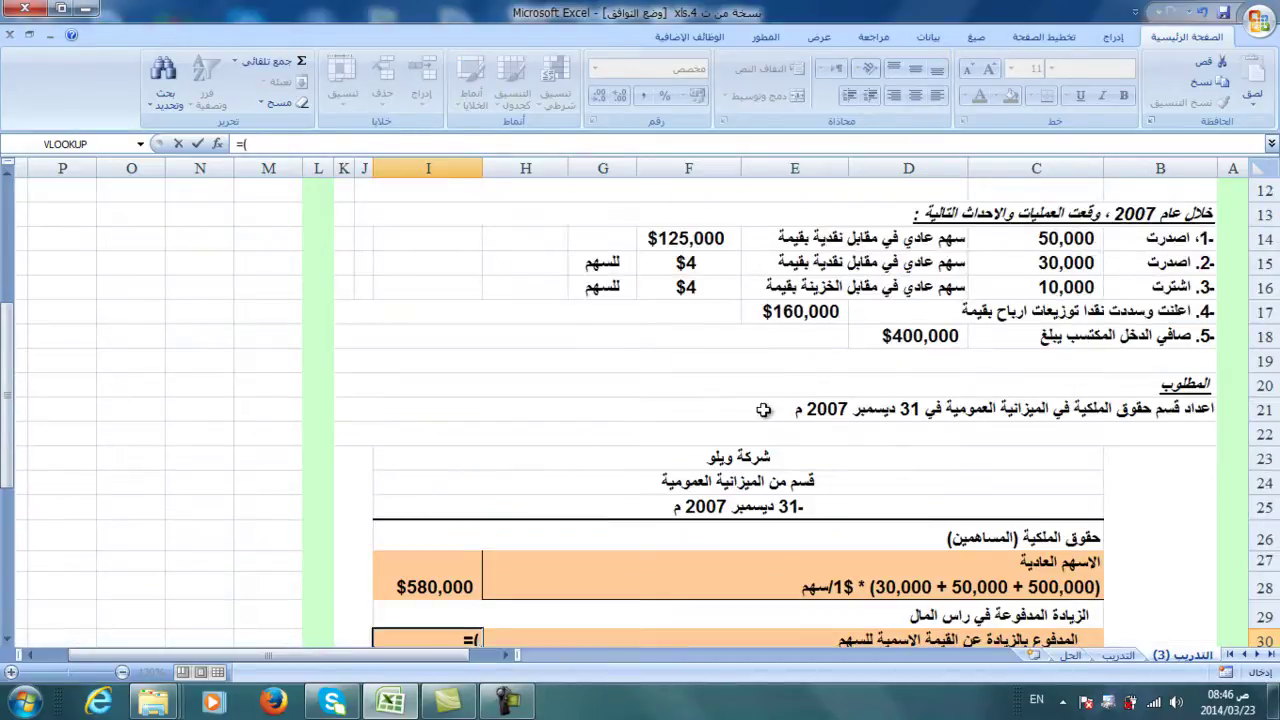
scroll(748, 421, "up", 4)
left_click(785, 322)
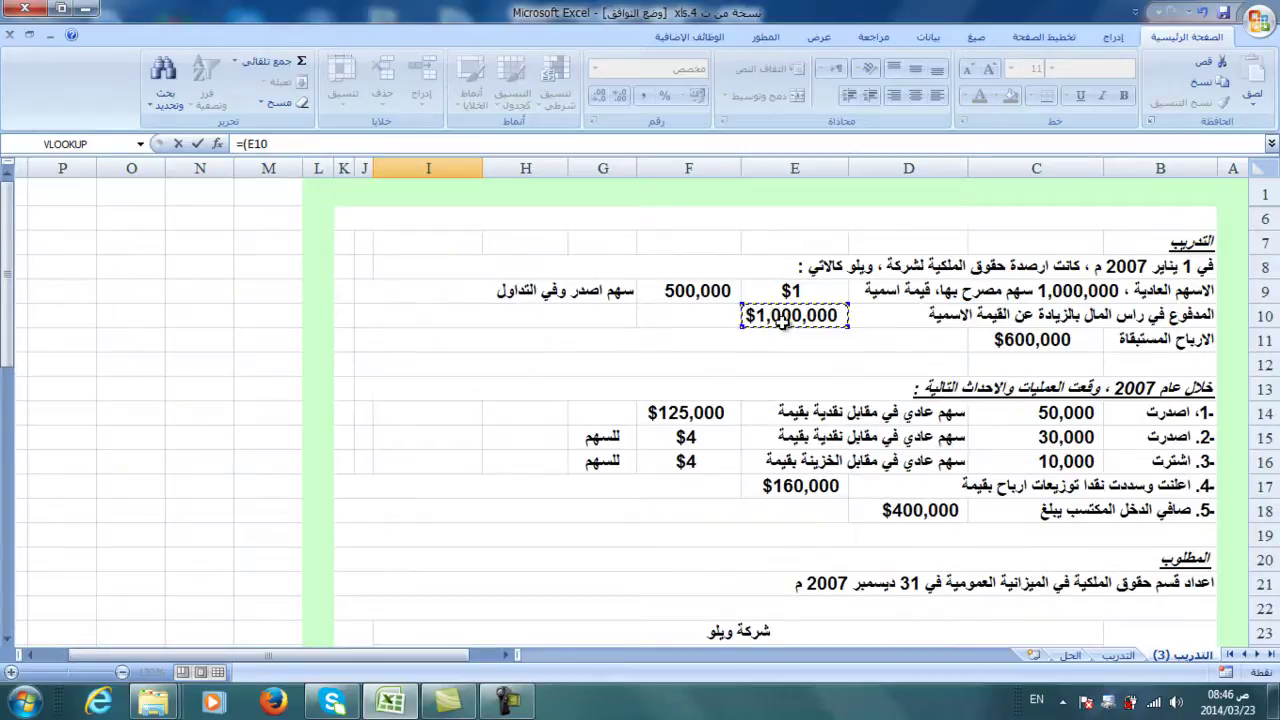
type("+(")
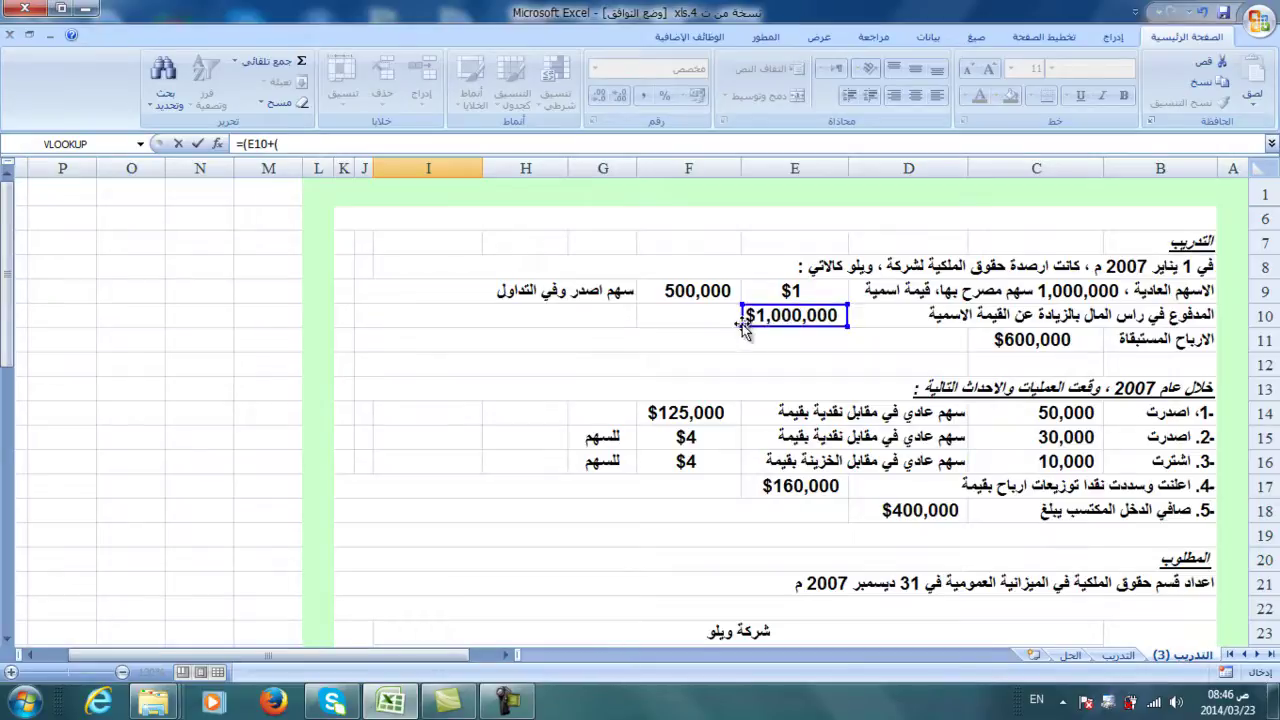
Extend the I30 formula with the first share issue's excess over par, F14-C14, and close that parenthesis
scroll(792, 352, "down", 1)
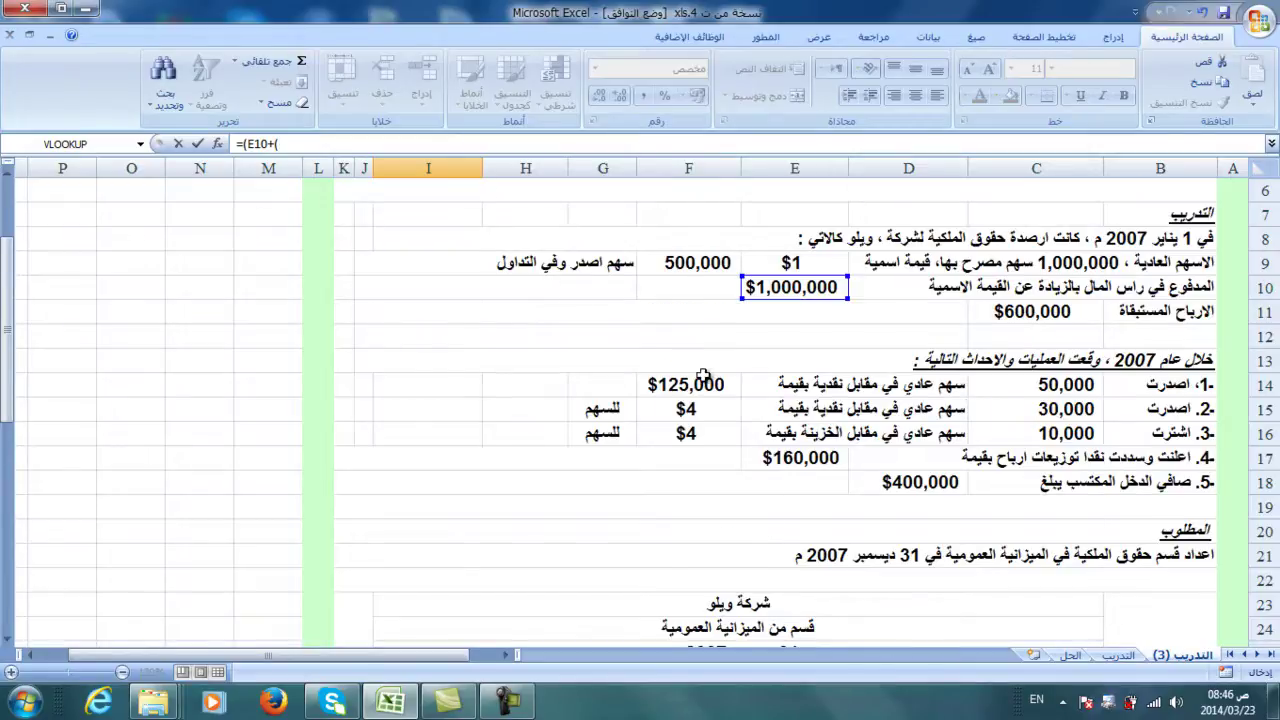
scroll(704, 376, "down", 3)
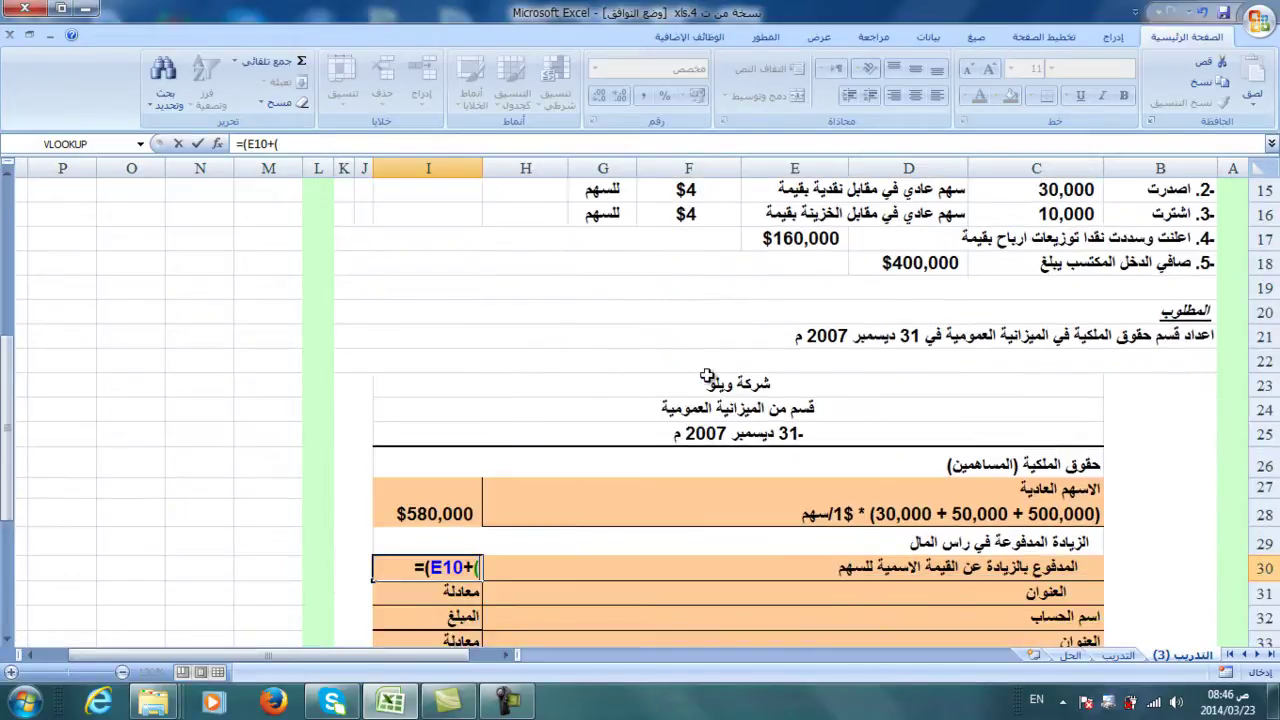
scroll(684, 392, "up", 2)
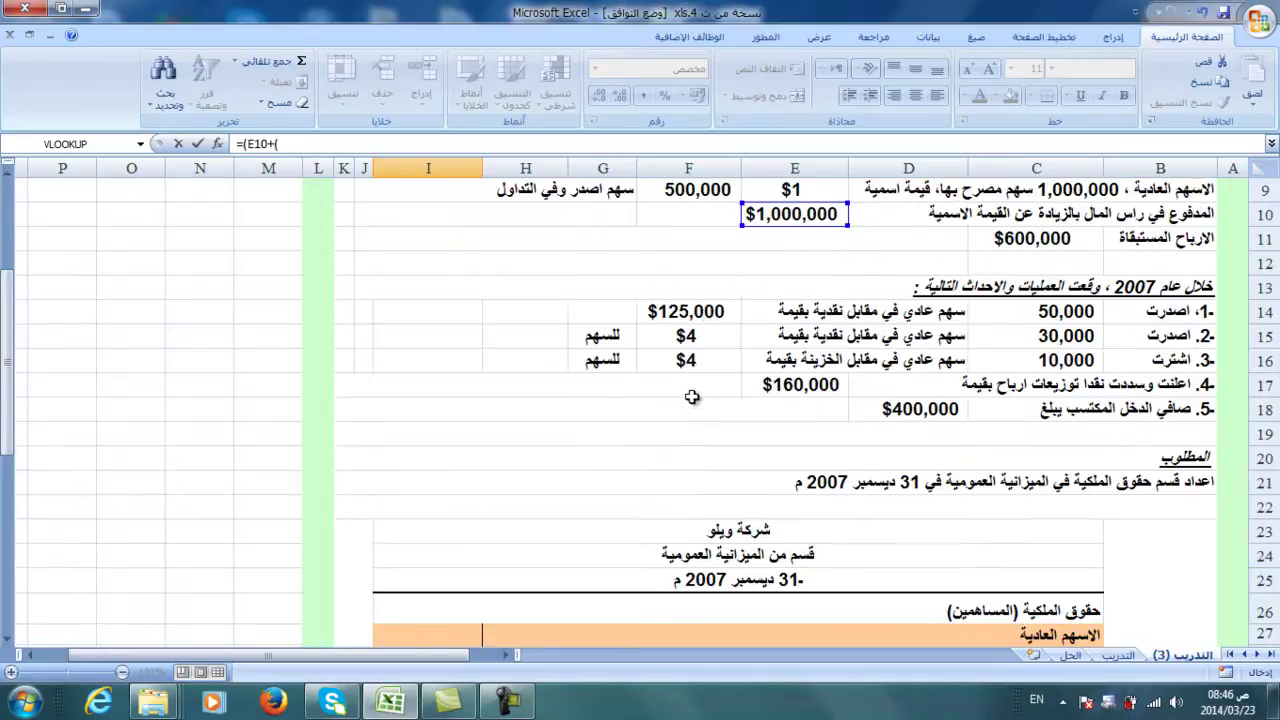
left_click(706, 312)
type("-")
left_click(1042, 315)
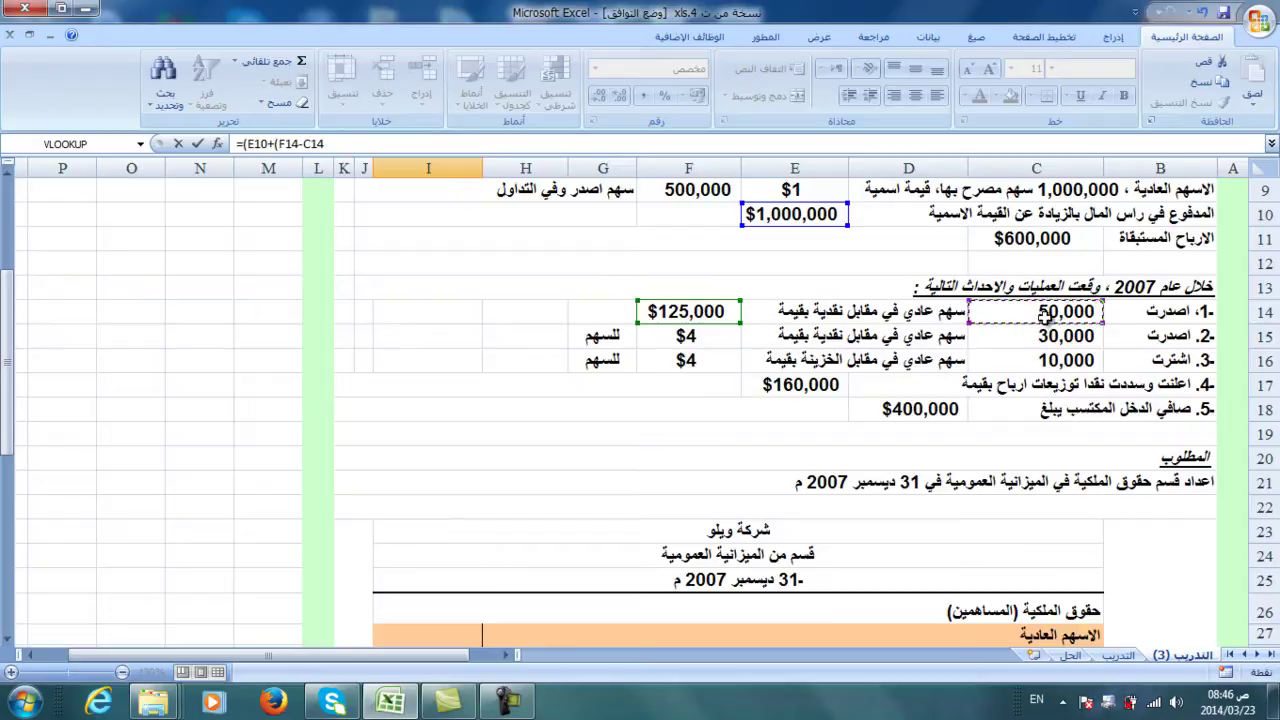
type(")")
scroll(1045, 317, "down", 3)
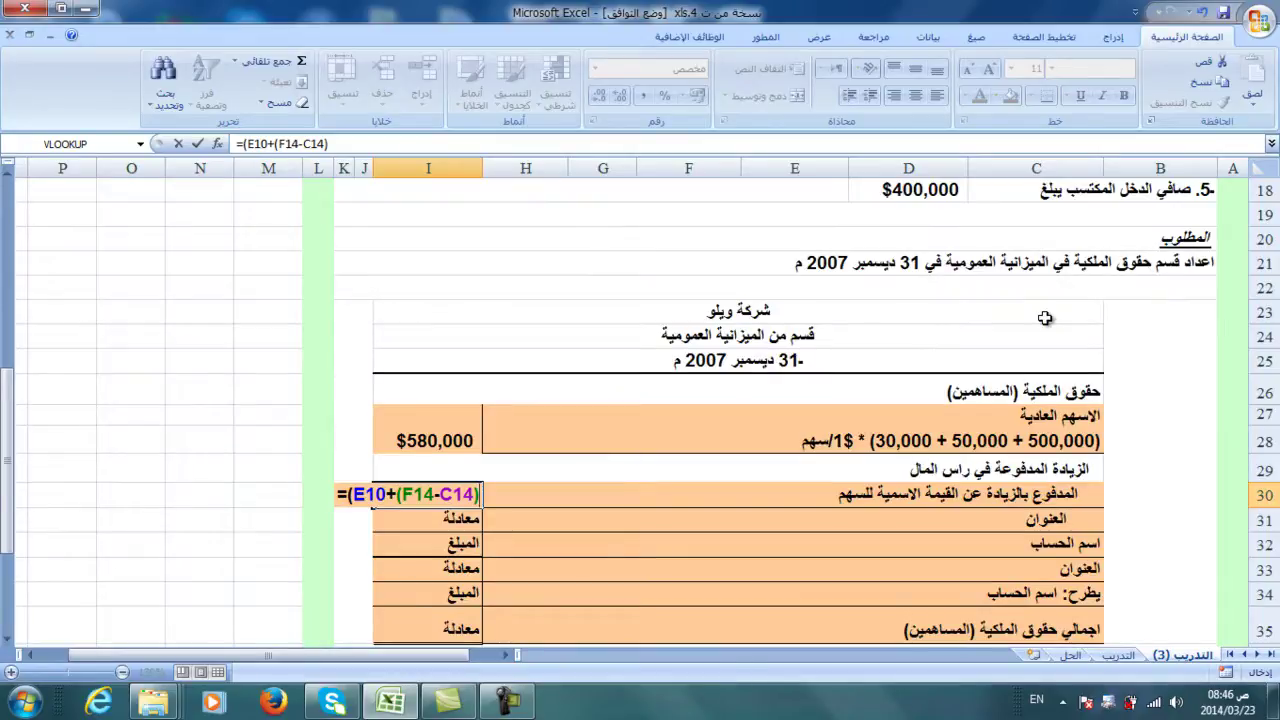
Add the second share issue's excess to the I30 formula as +(F15-E9)*C15)
type("+")
scroll(1045, 317, "up", 3)
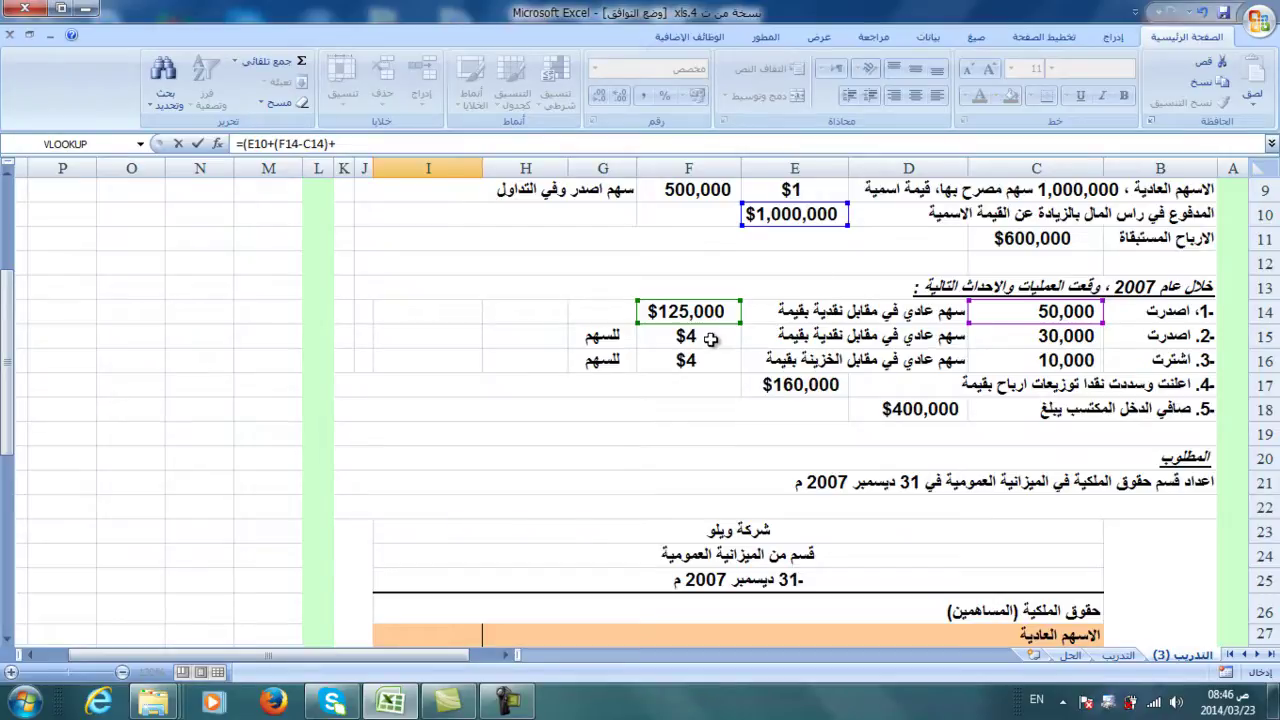
scroll(886, 480, "down", 3)
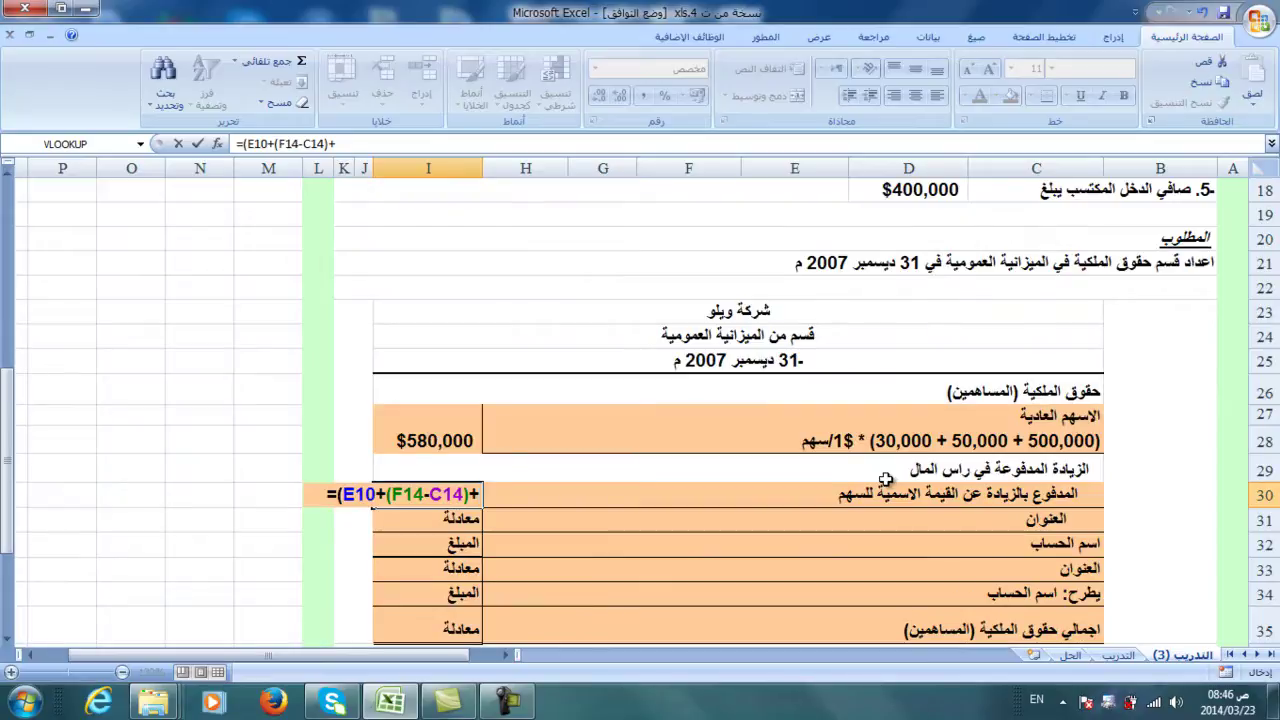
type("(")
scroll(886, 480, "up", 3)
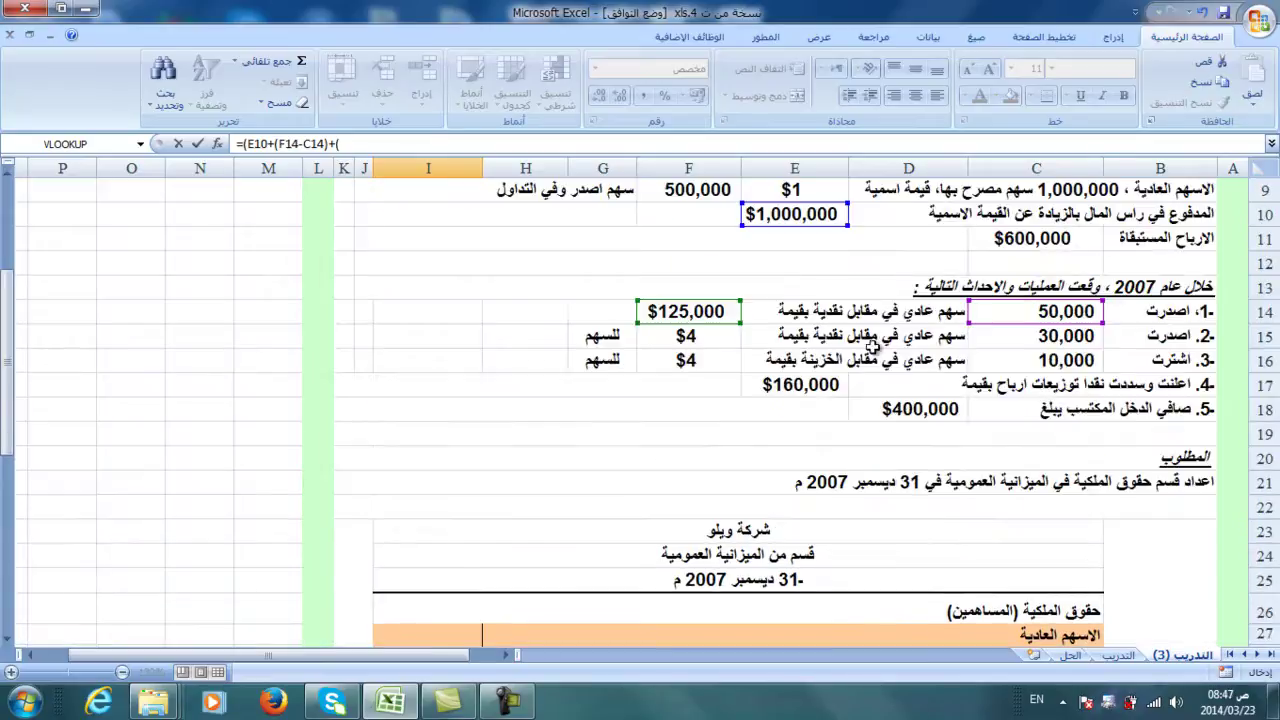
left_click(667, 340)
type("-")
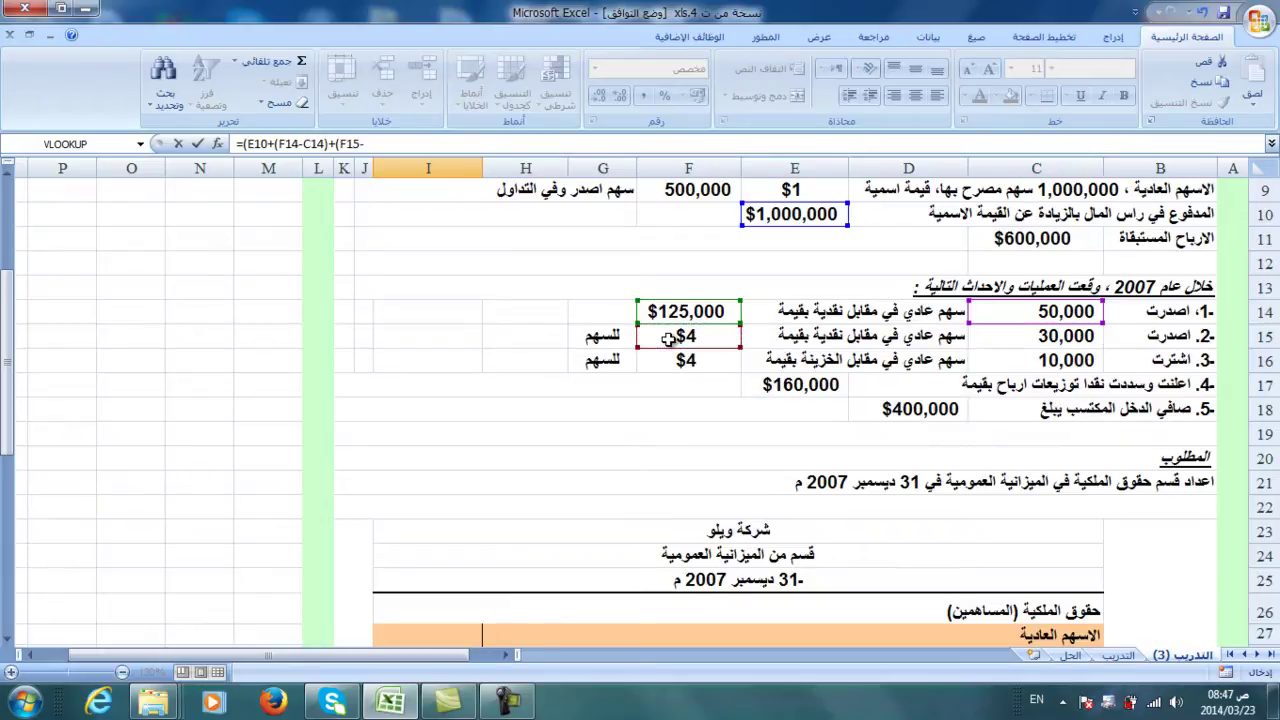
left_click(790, 190)
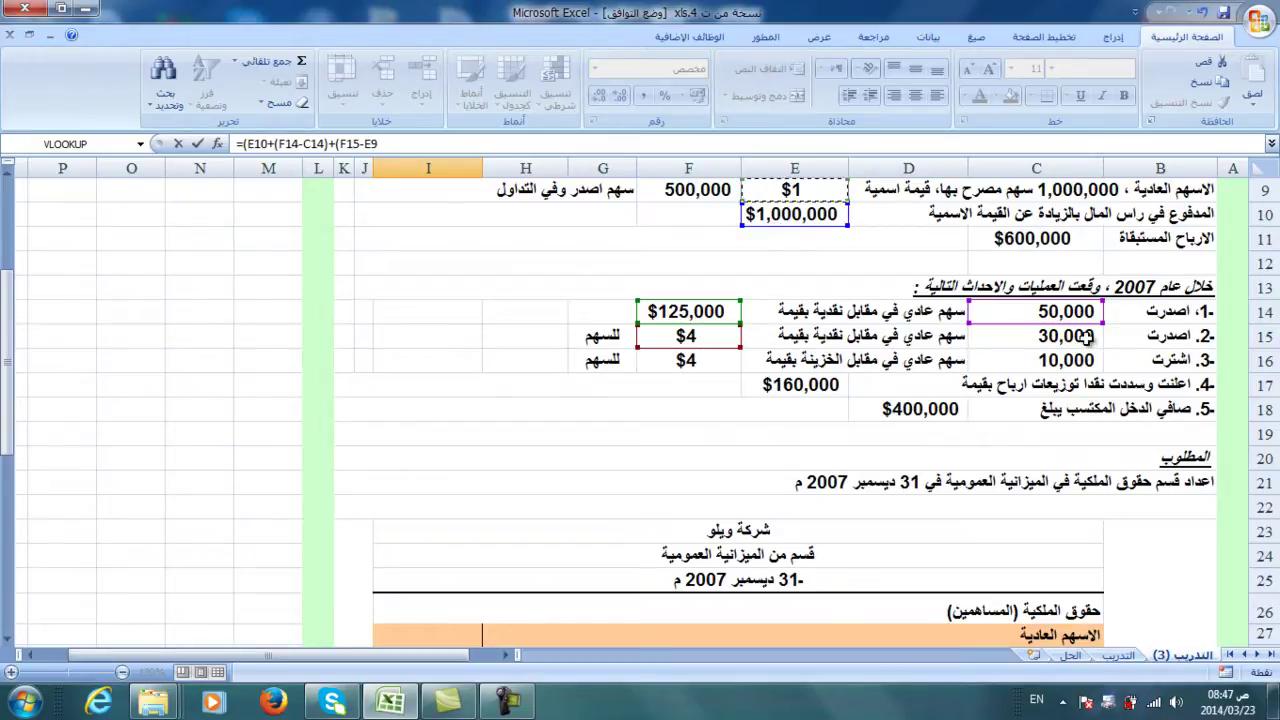
type(")*")
left_click(1070, 337)
type(")")
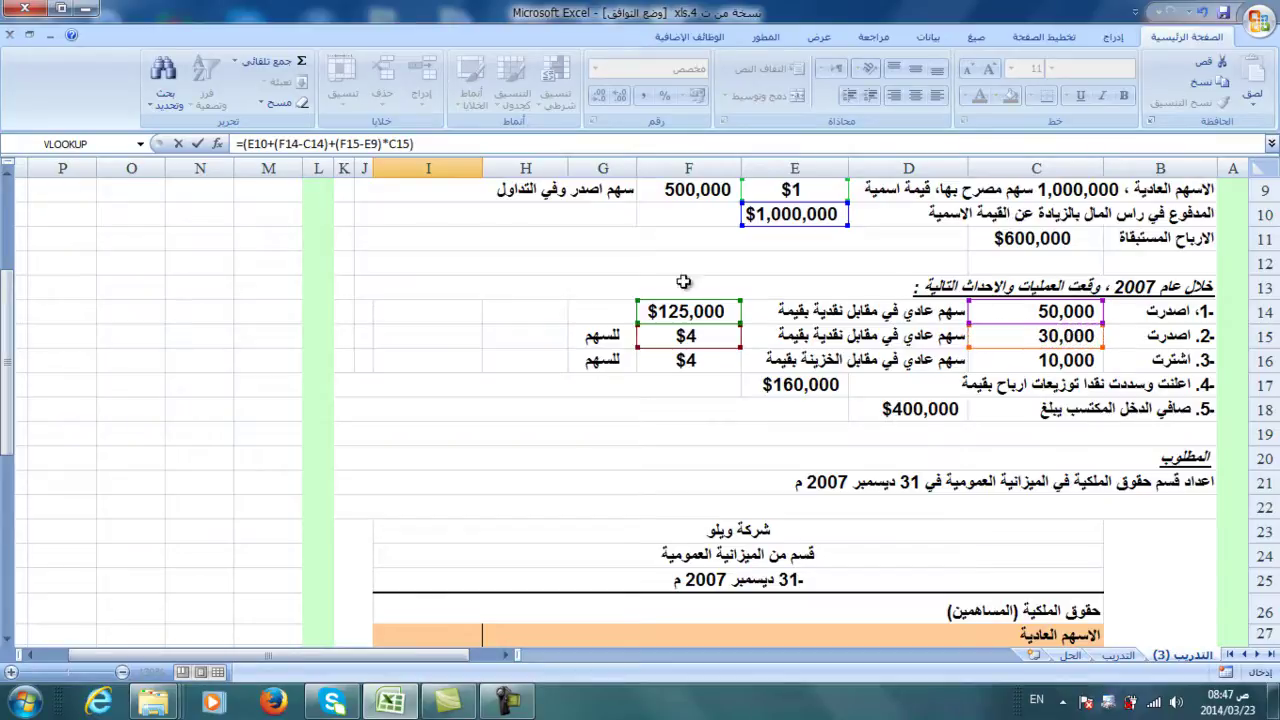
Correct the parentheses around the second issue's term and enter the I30 formula as =(E10+(F14-C14)+((F15-E9)*C15))
left_click(333, 143)
type("(")
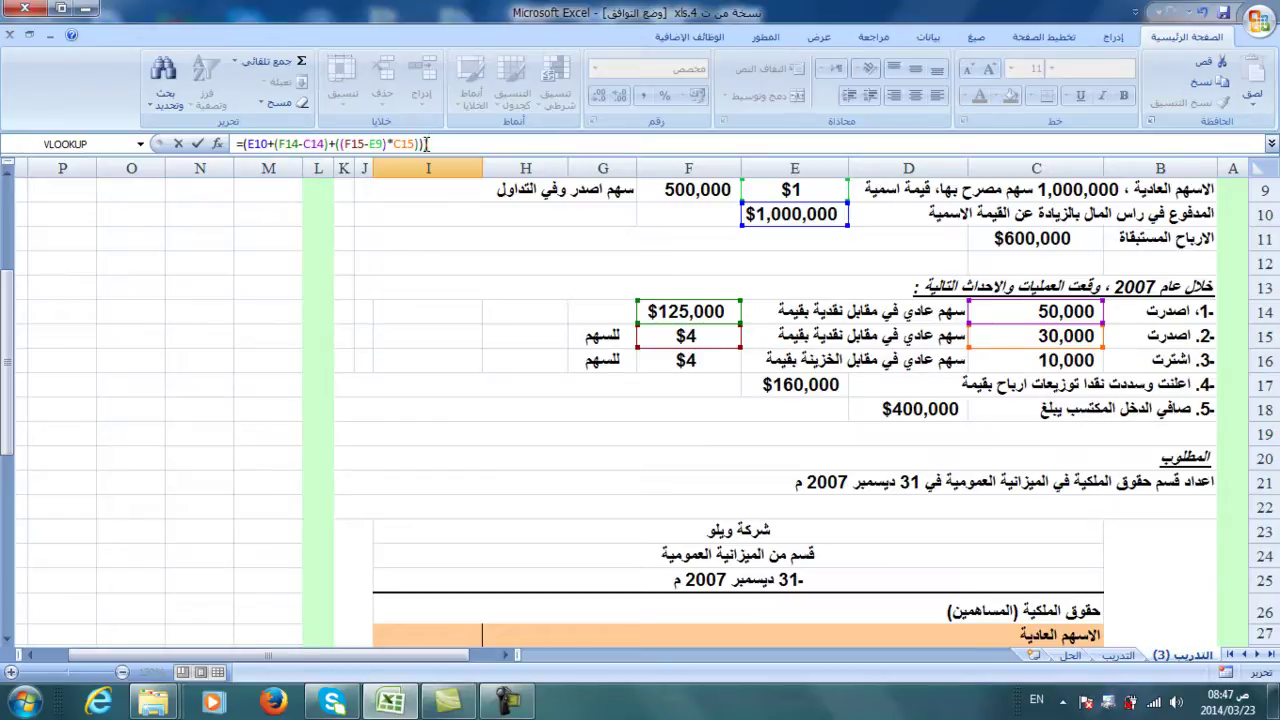
key("Return")
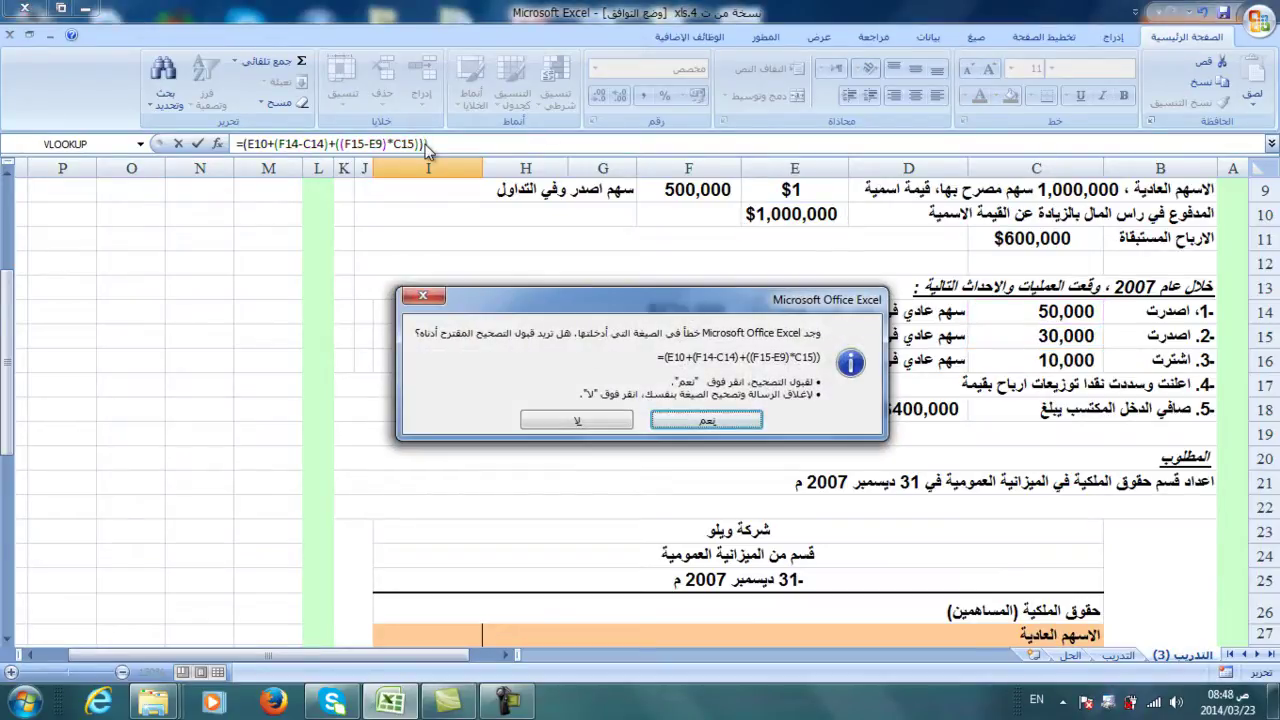
key("Return")
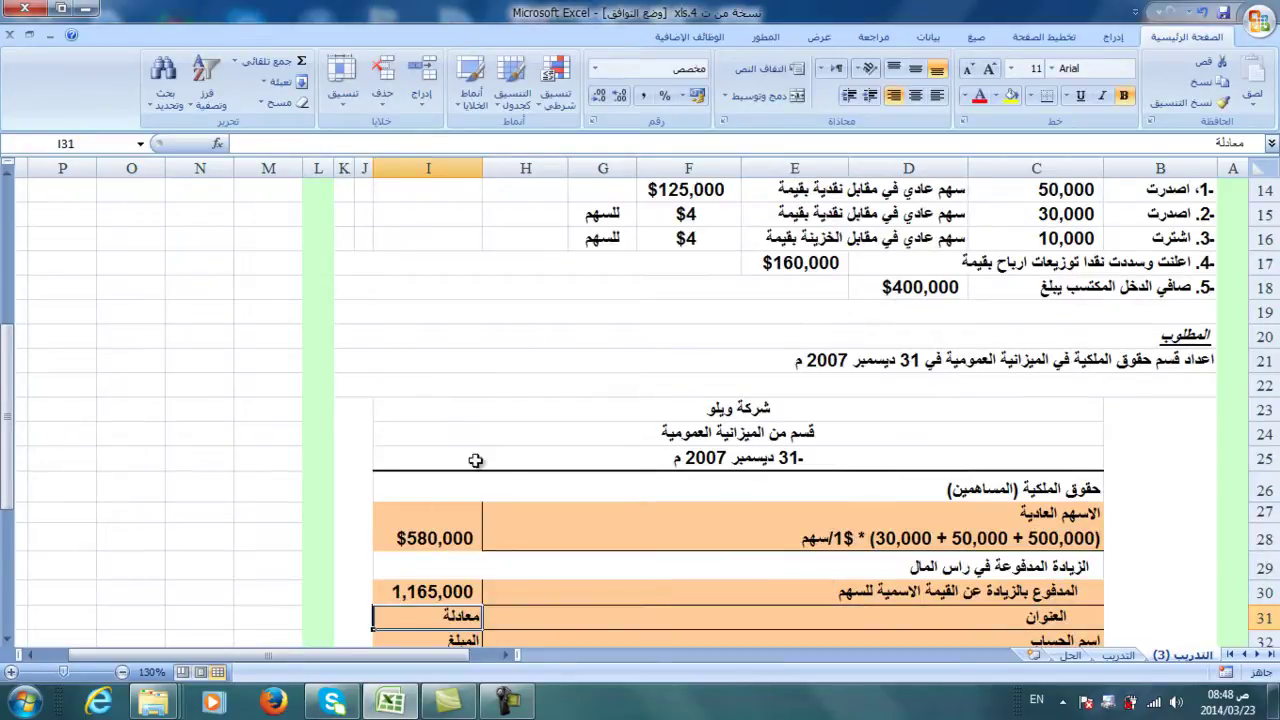
double_click(410, 592)
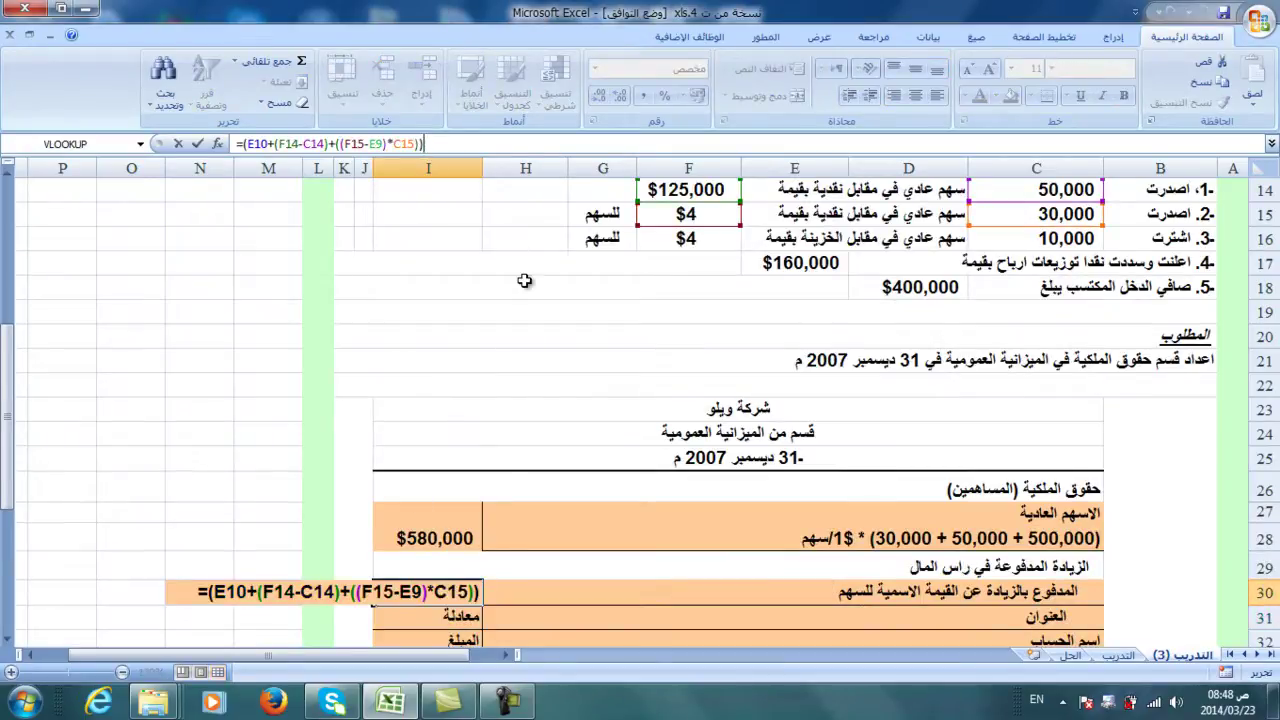
key("Escape")
scroll(566, 503, "down", 2)
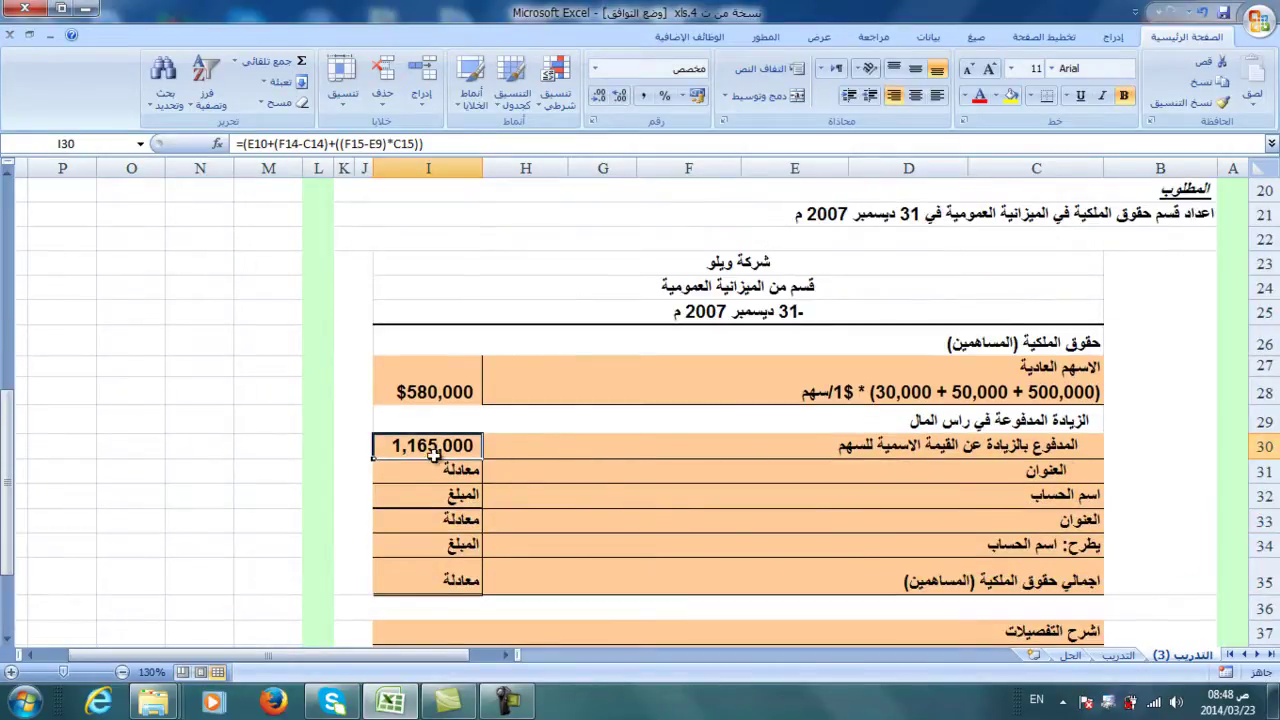
Replace the heading placeholder in C31 with "راس المال المدفوع"
left_click(1033, 474)
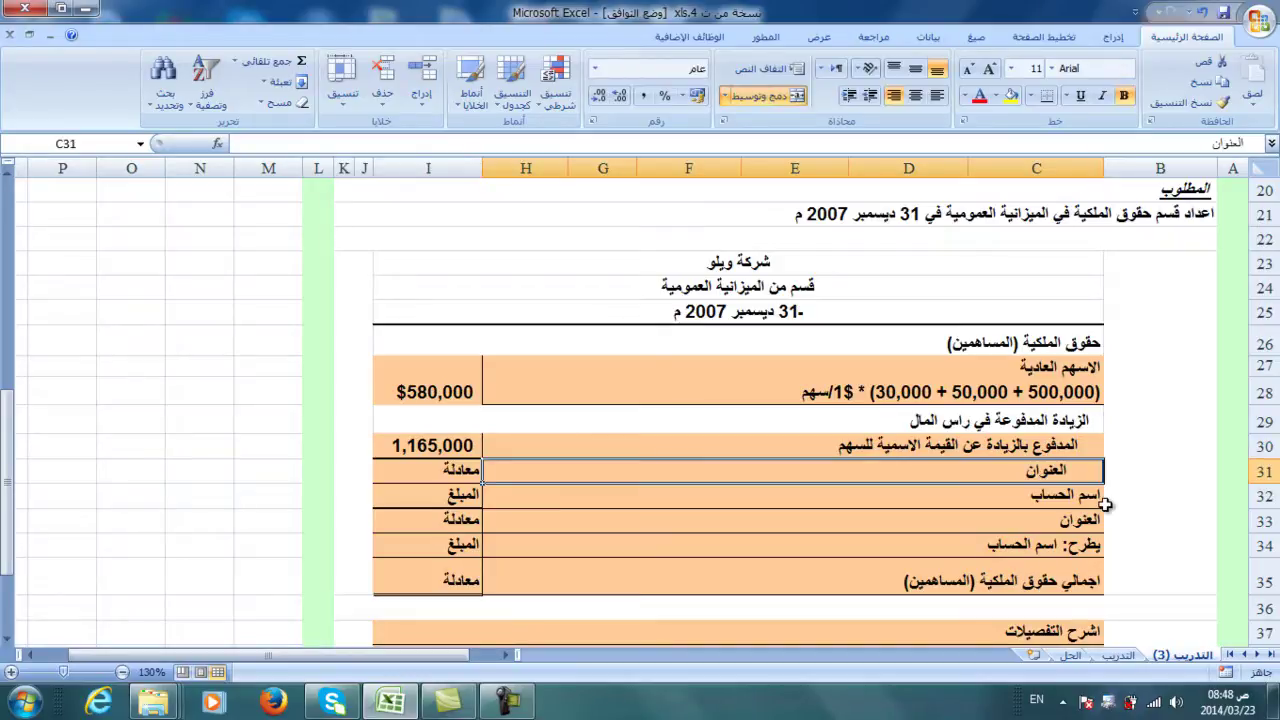
type("vhs")
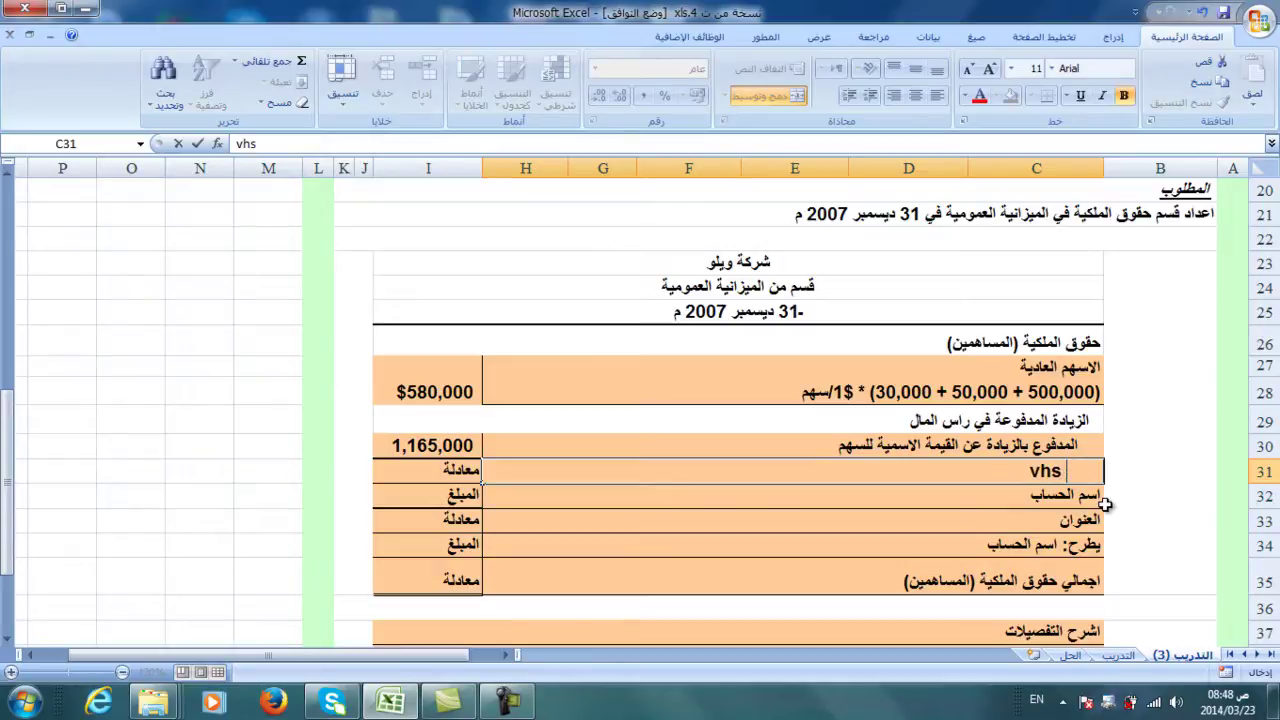
key("Escape")
key("alt+shift")
type("راس المال المدف")
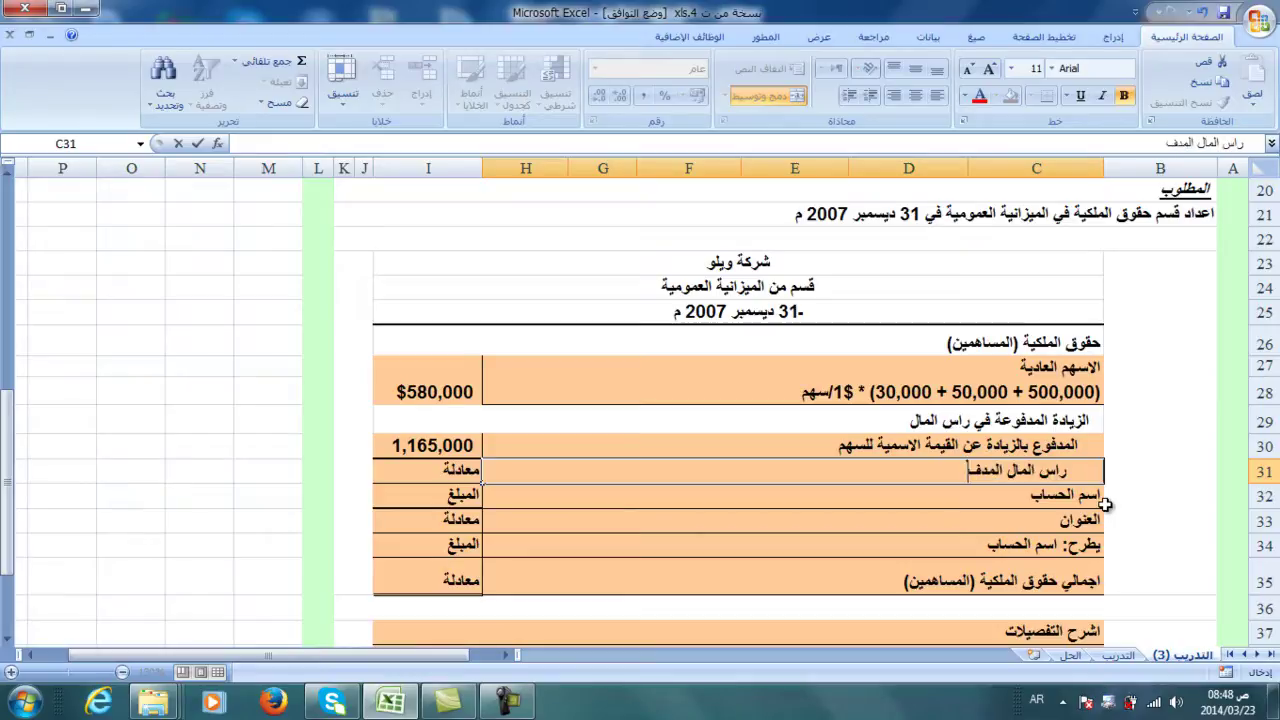
type("وع")
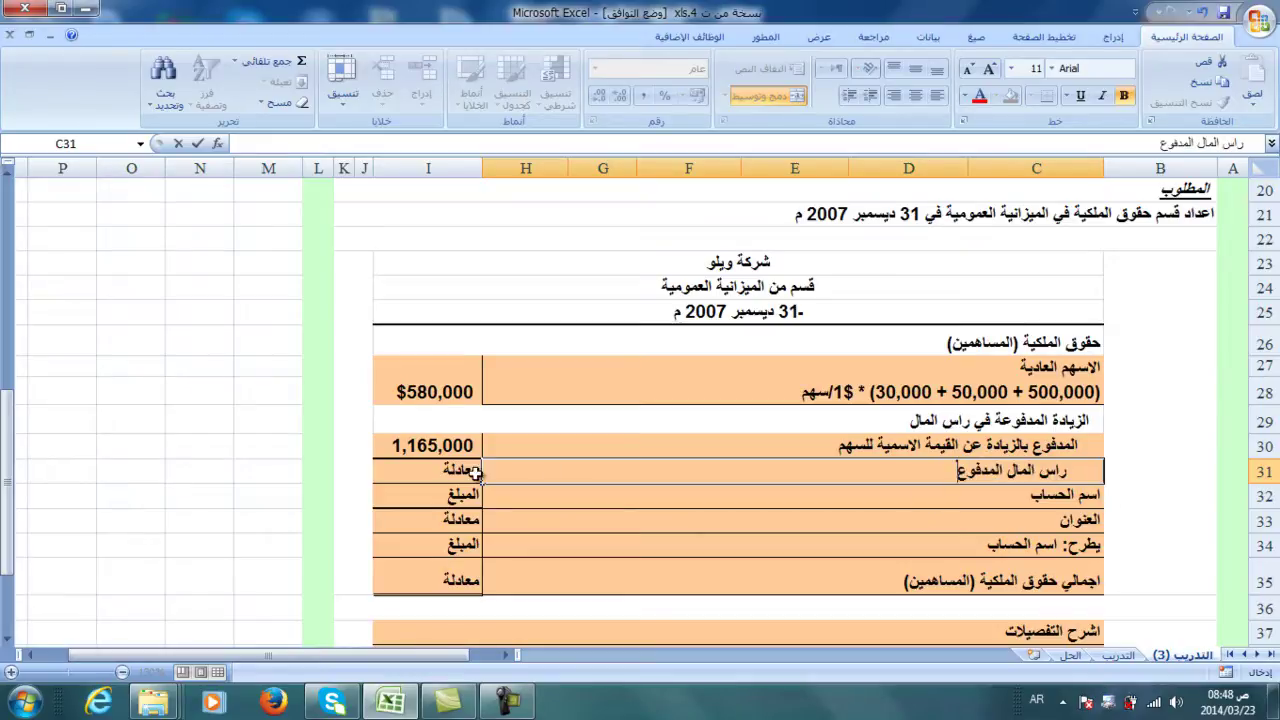
Total the paid-in capital in I31 by summing the paid-in excess in I30 and the common stock amount
left_click(447, 471)
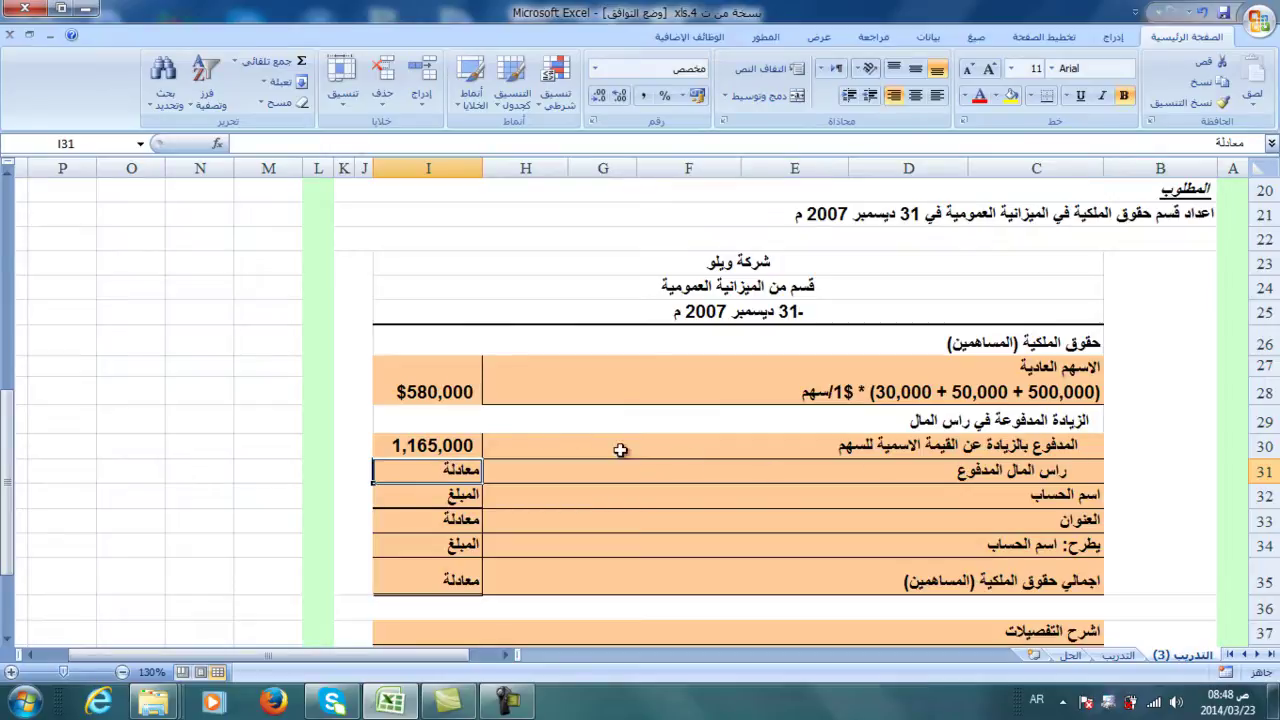
left_click(290, 61)
left_click(410, 392, "ctrl")
key("Return")
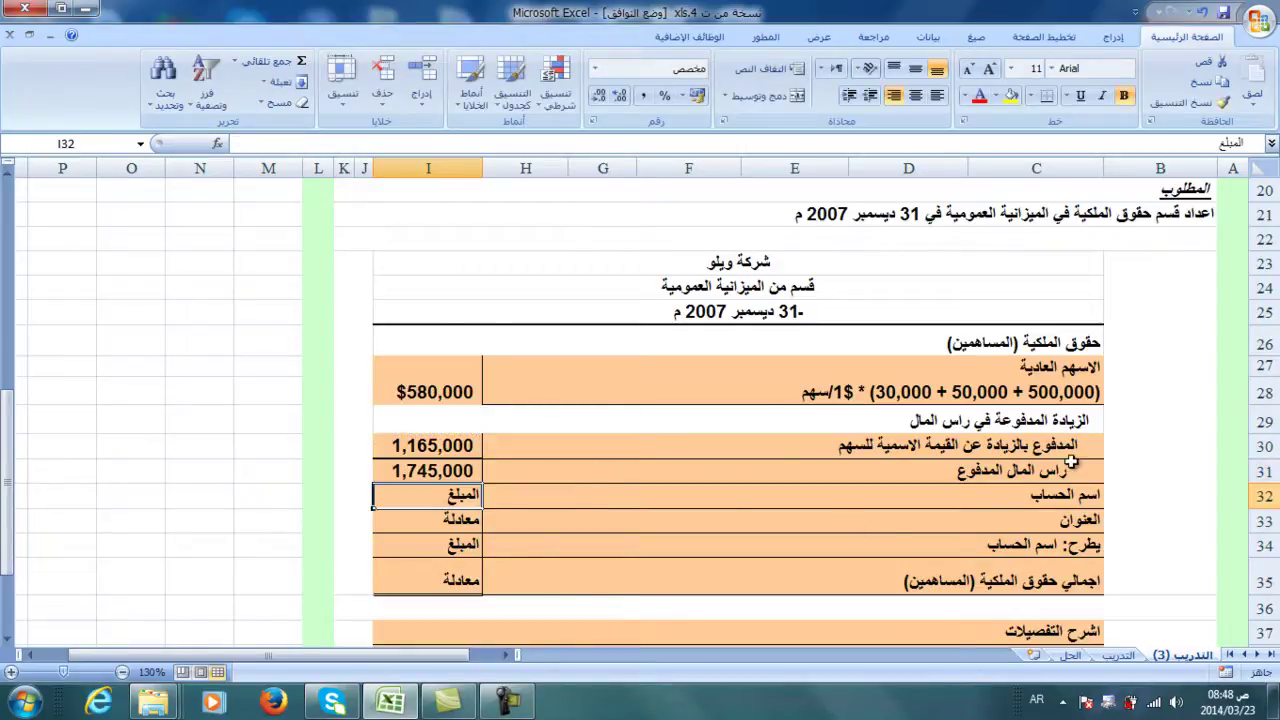
Replace the account name placeholder in C32 with "الارباح المسبقاة"
left_click(1060, 496)
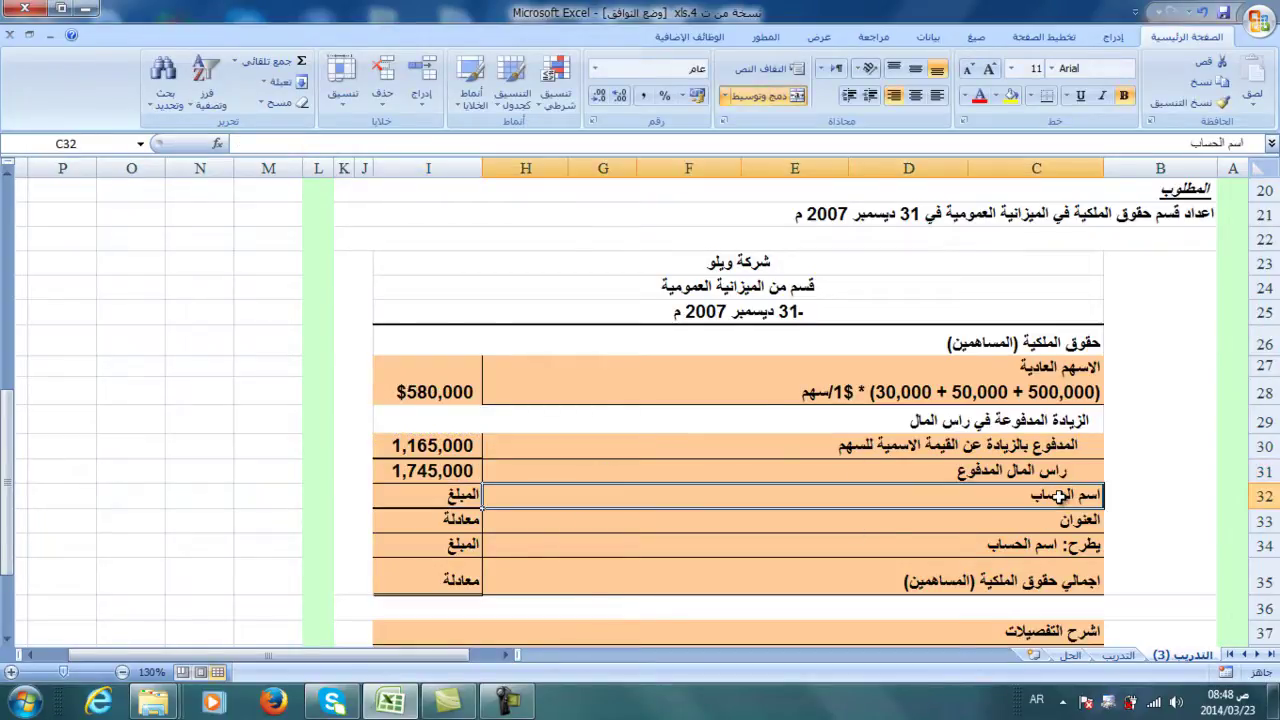
type("ا")
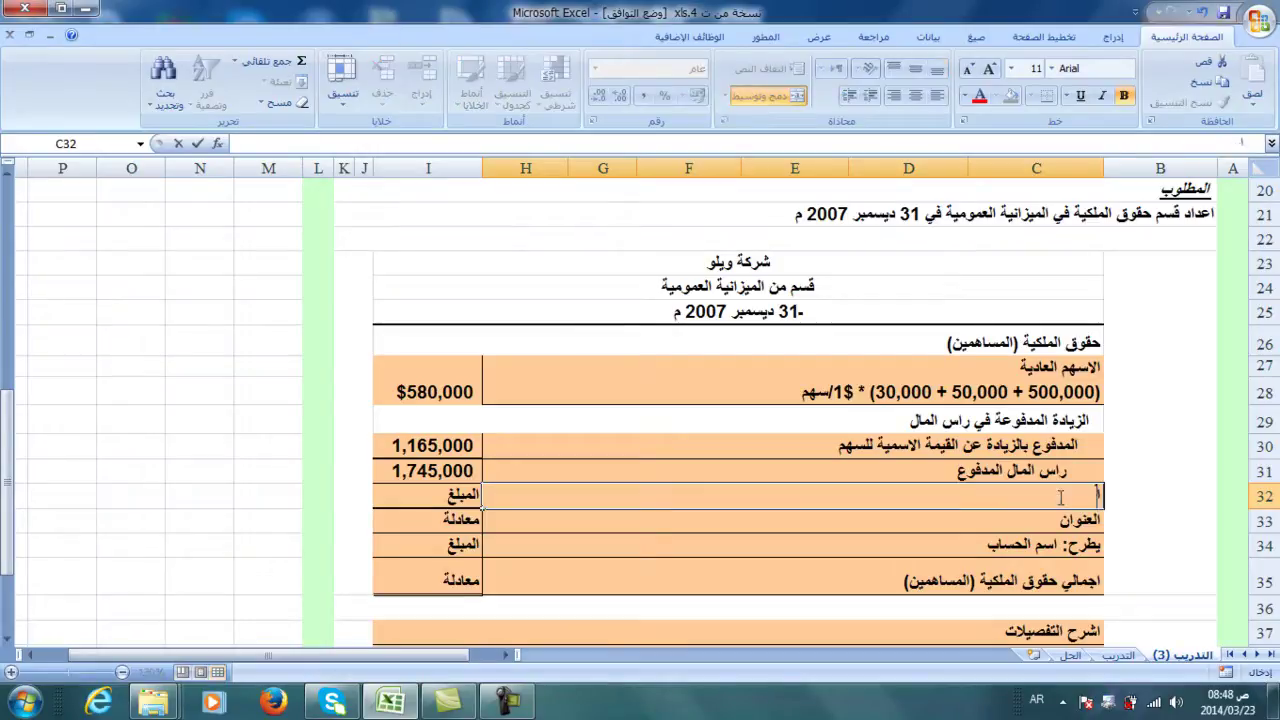
type("لارباح المس")
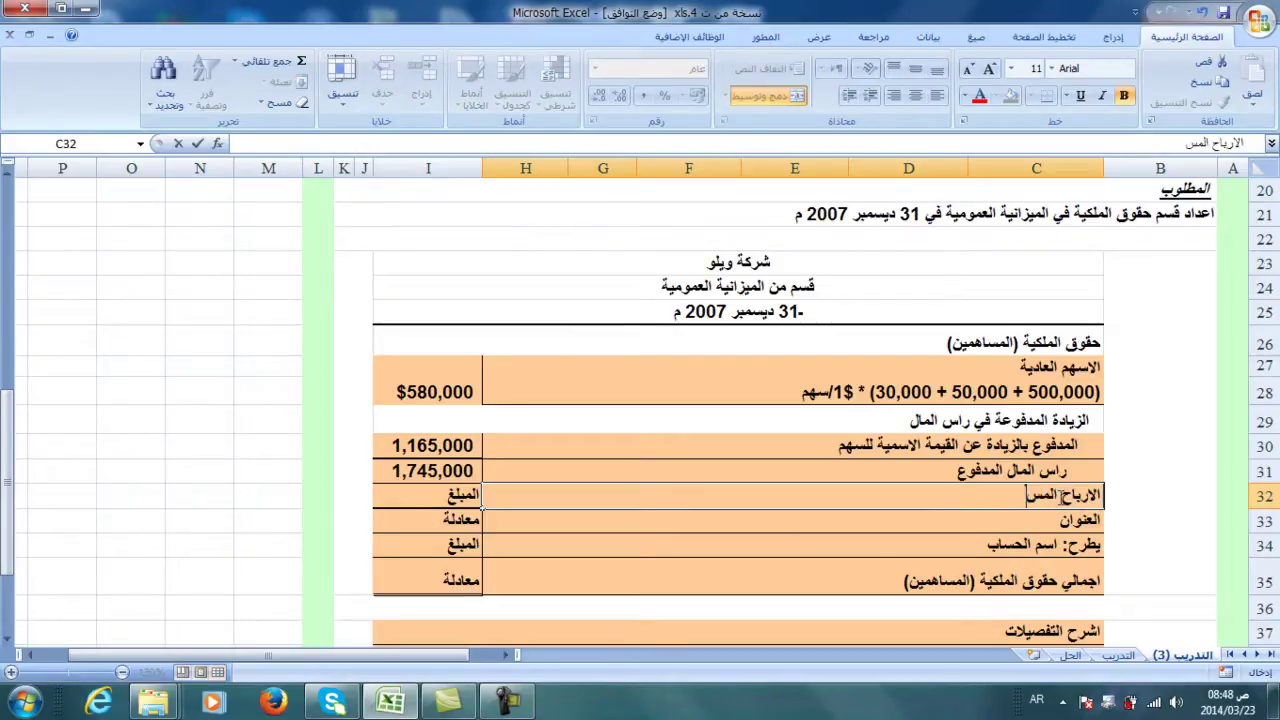
type("بقا")
key("Return")
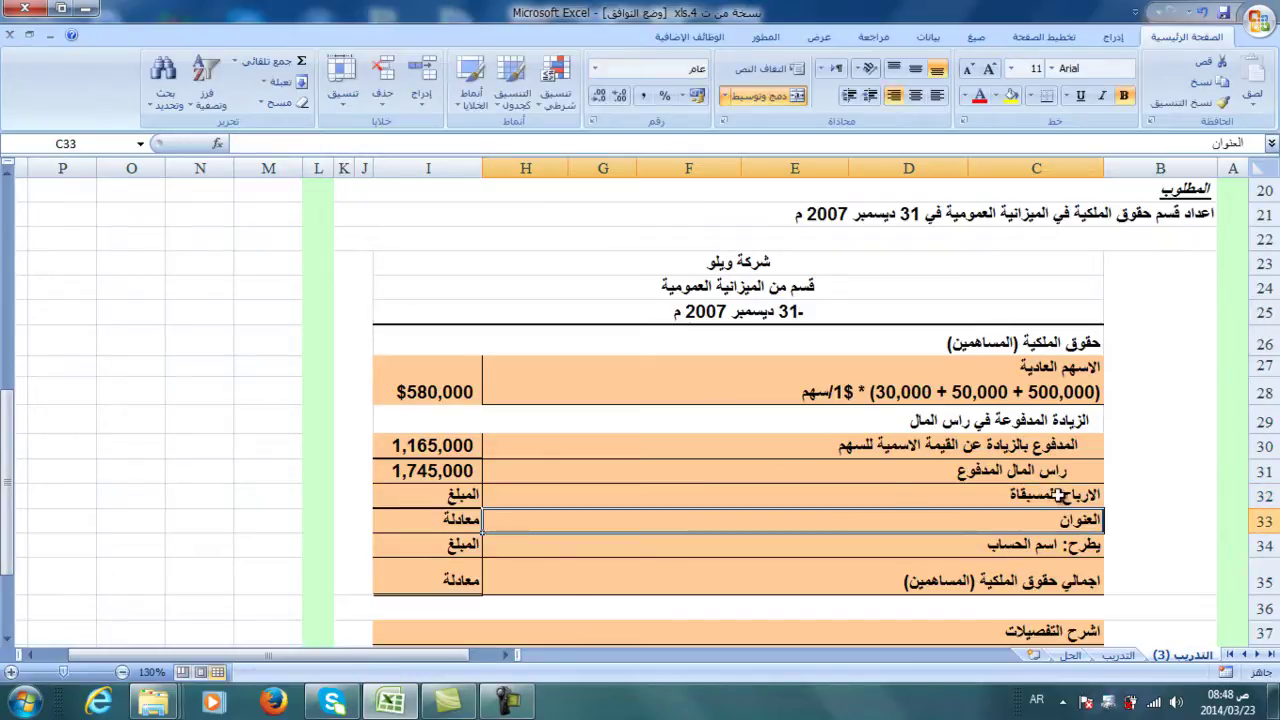
Calculate the ending retained earnings in I32 as the opening balance plus net income less dividends, =C11+(D18-E17)
left_click(440, 497)
type("=")
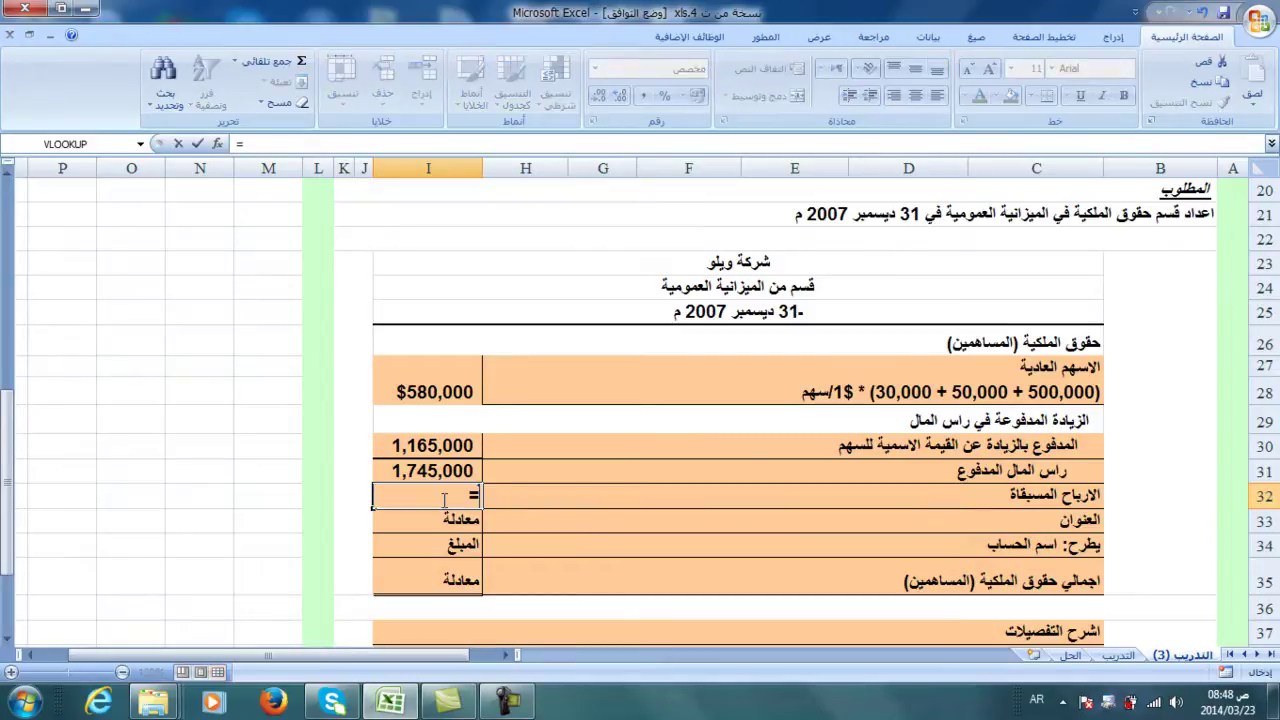
scroll(444, 499, "up", 6)
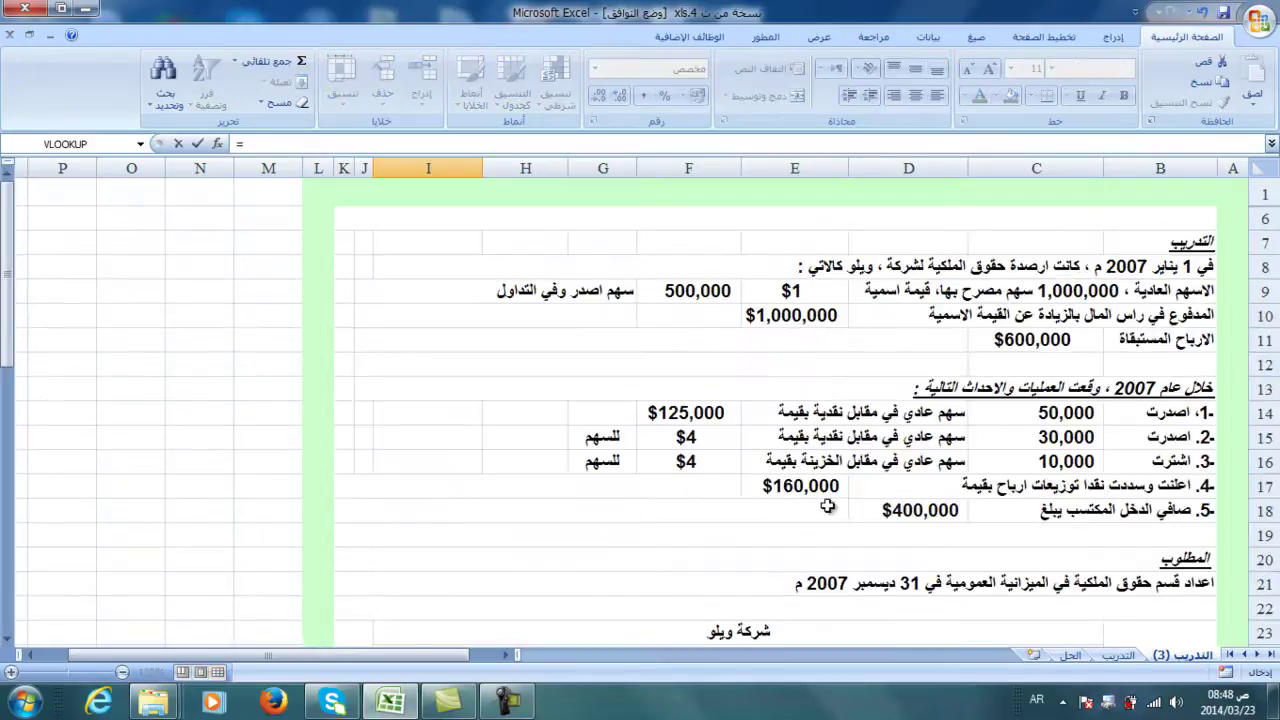
left_click(1070, 342)
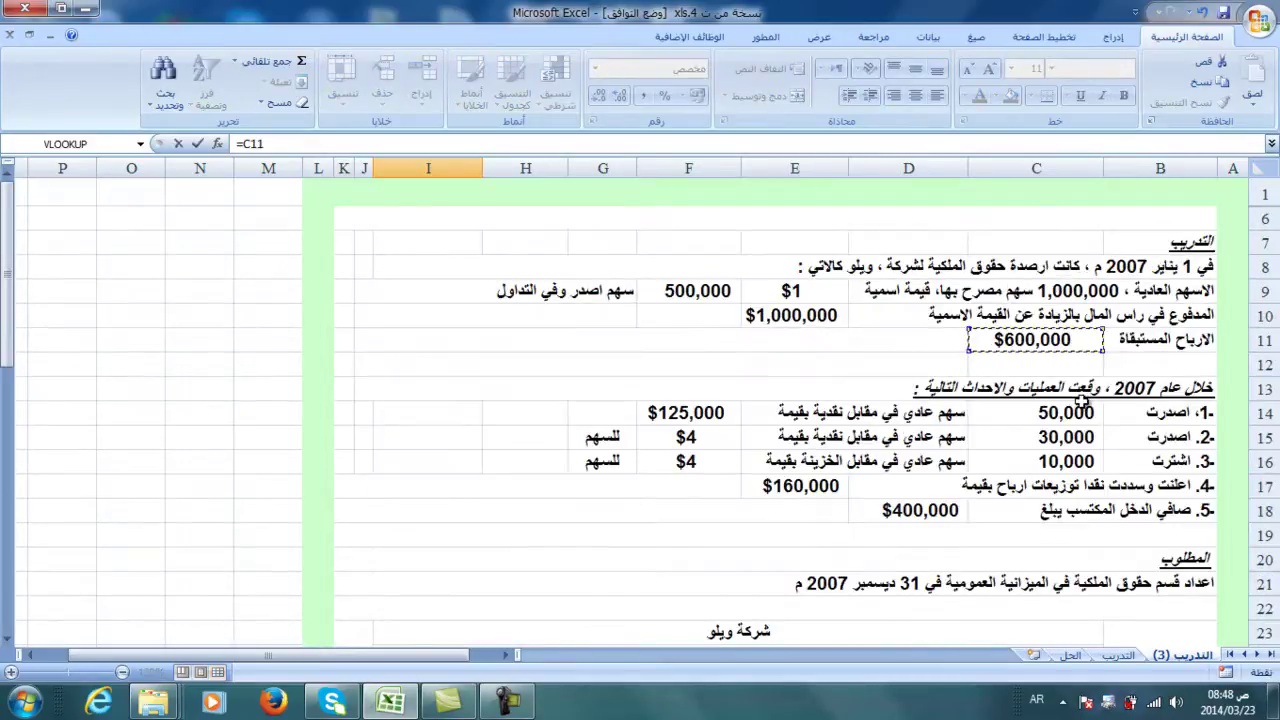
type("+(")
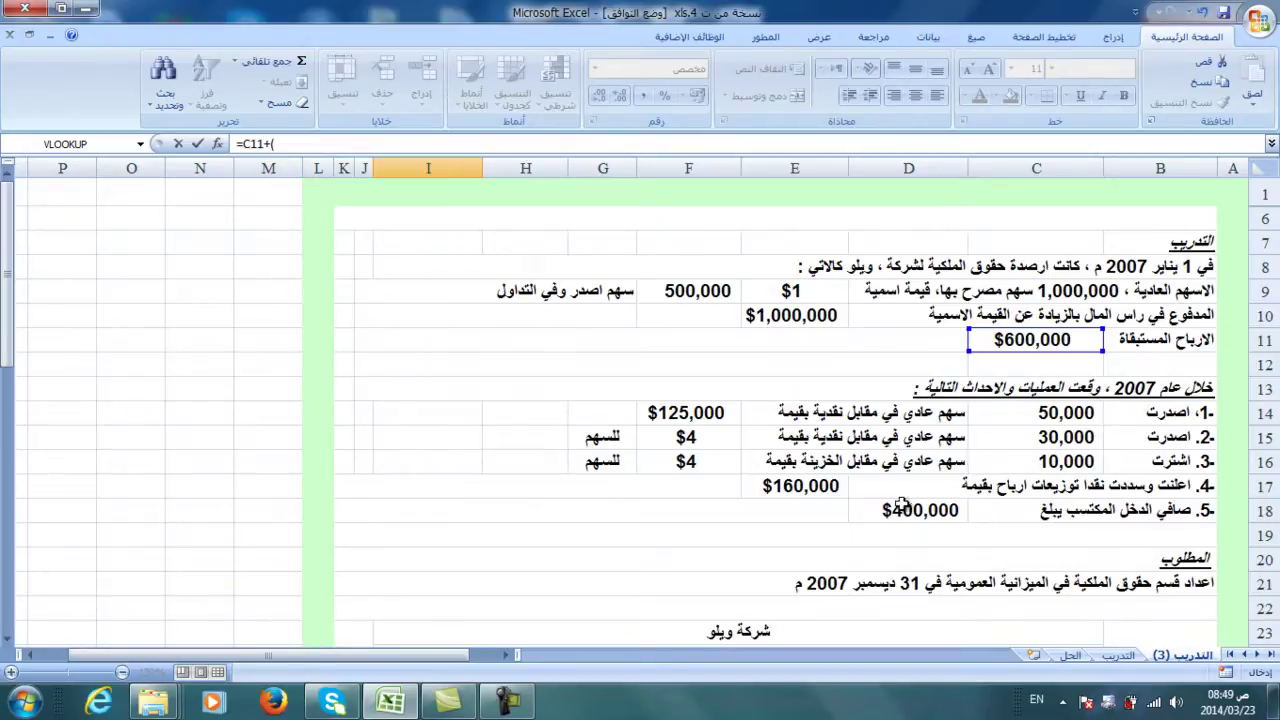
left_click(903, 510)
type("-")
left_click(765, 486)
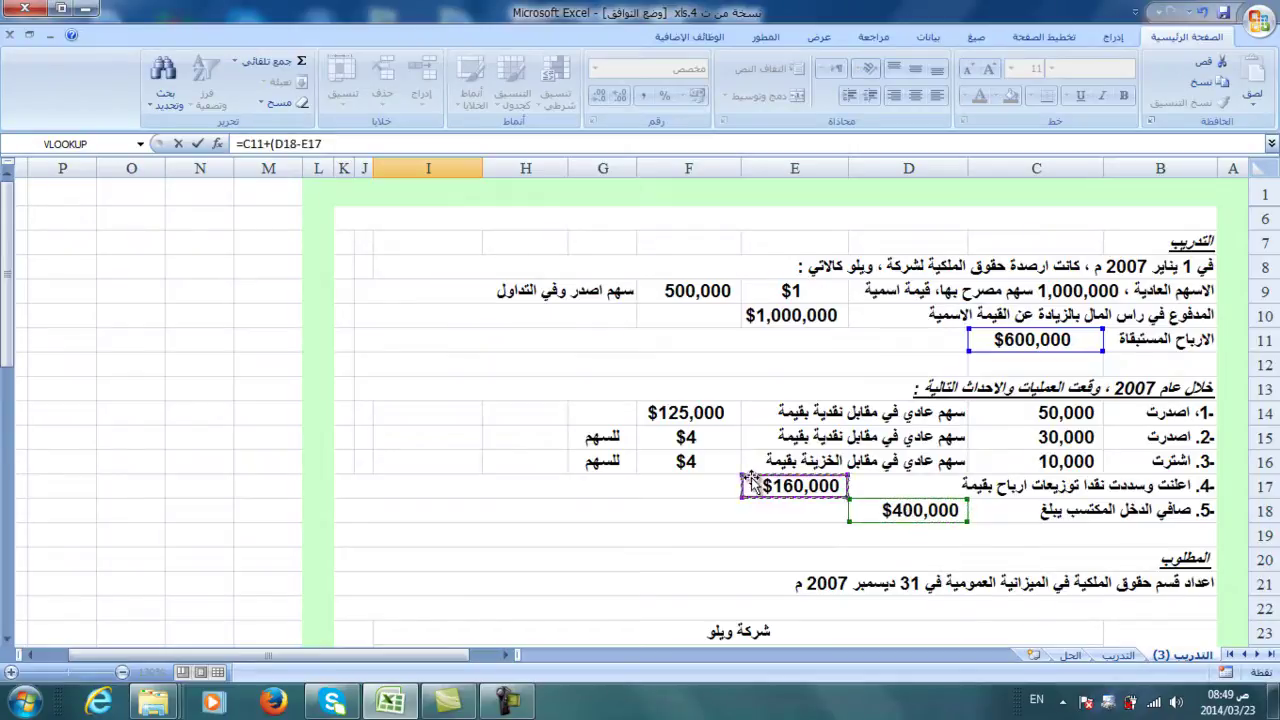
type(")")
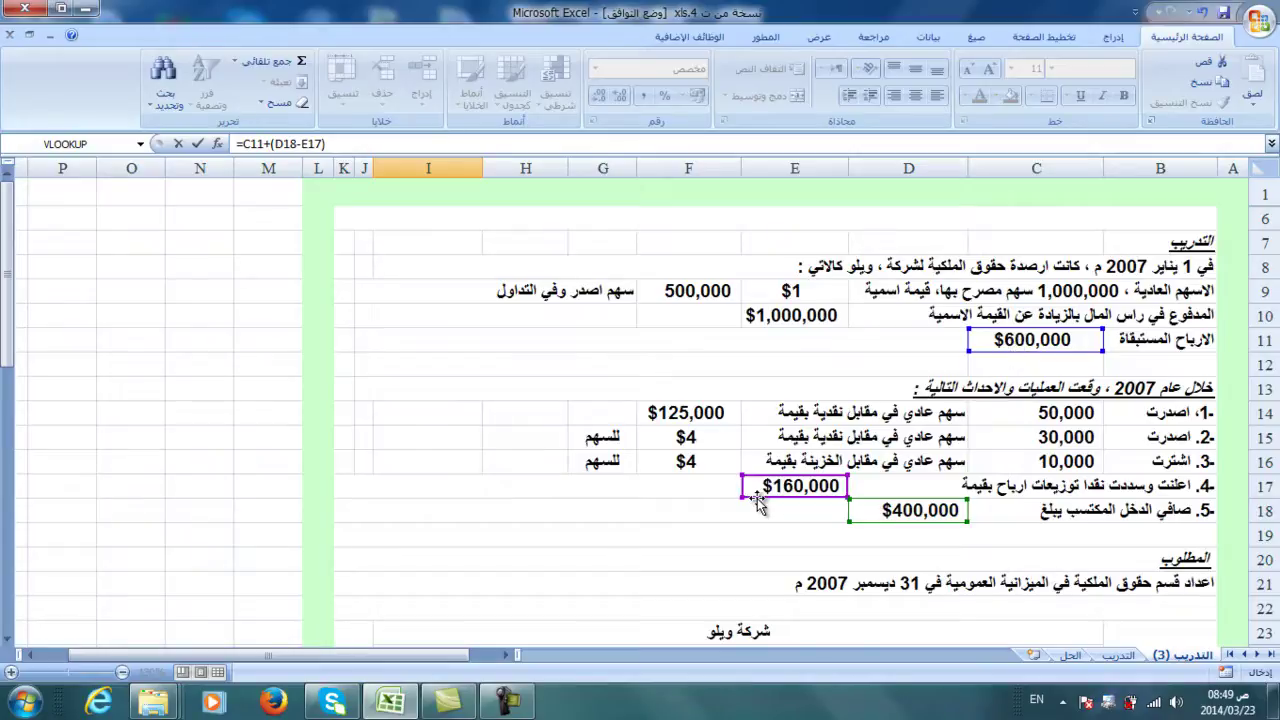
scroll(757, 503, "down", 2)
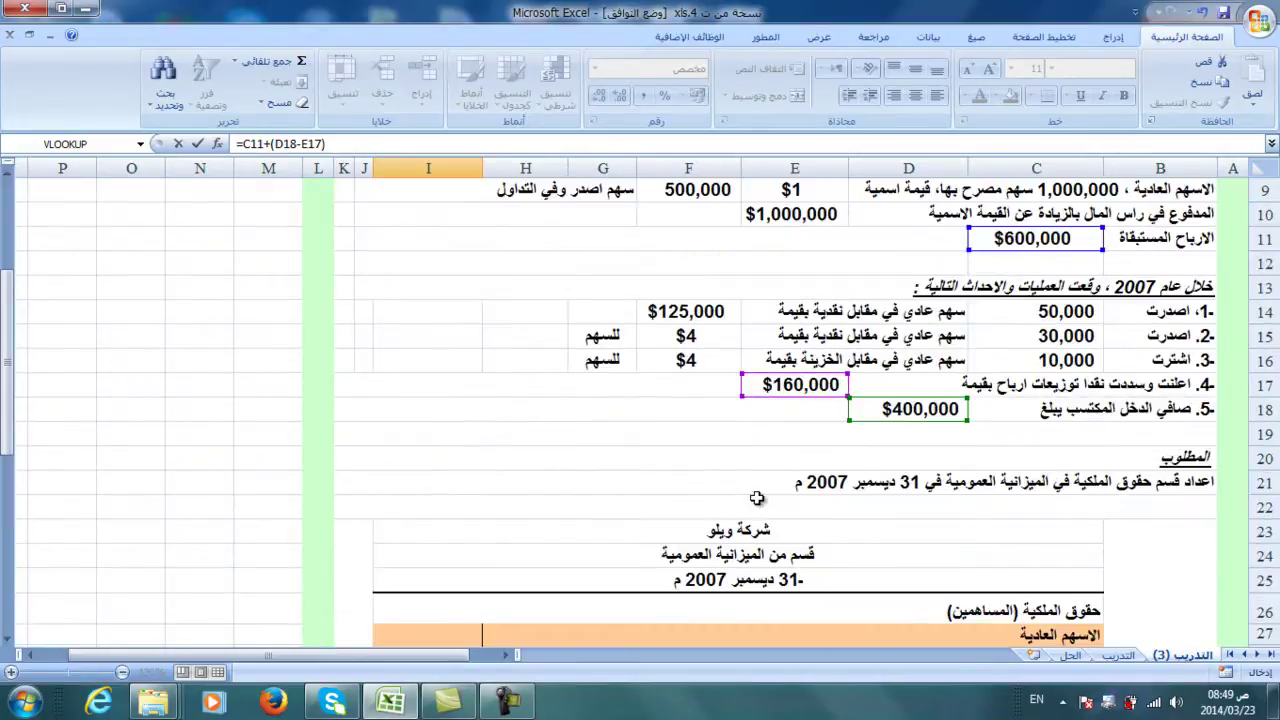
key("Return")
Replace the heading placeholder in C33 with "راس المال المدفوع والارباح المستبقاة"
scroll(765, 533, "down", 2)
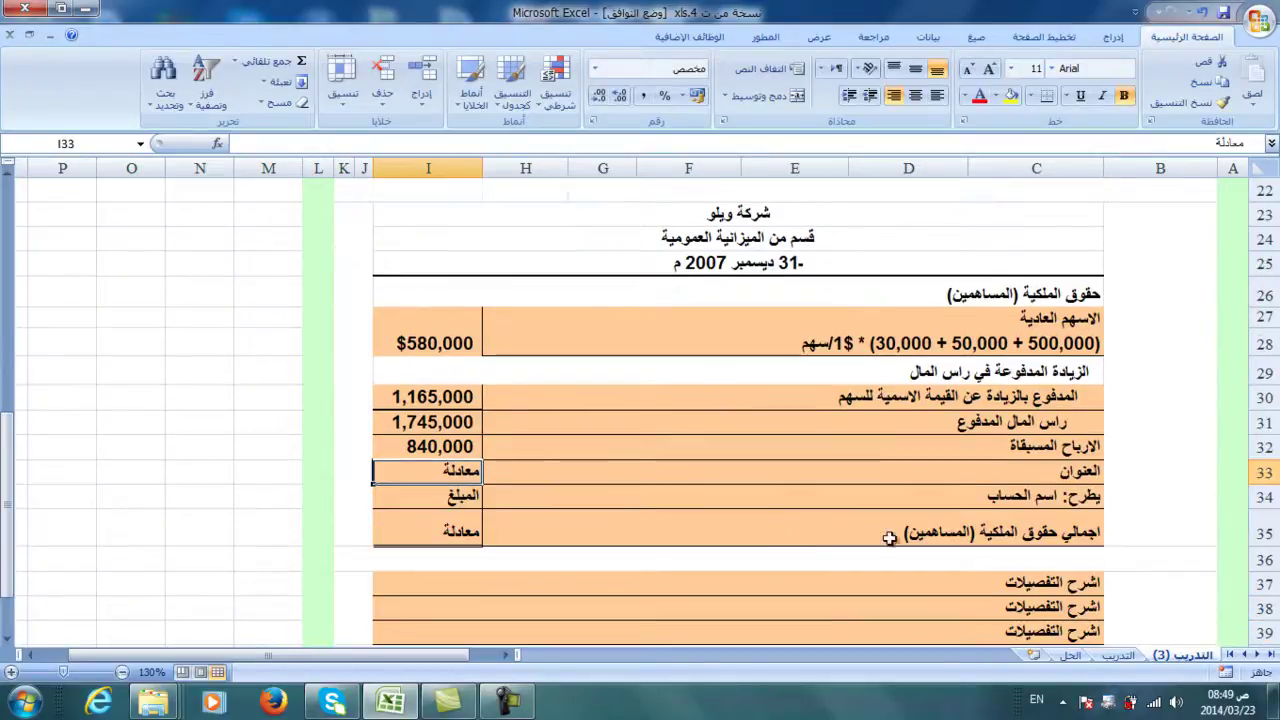
left_click(1068, 470)
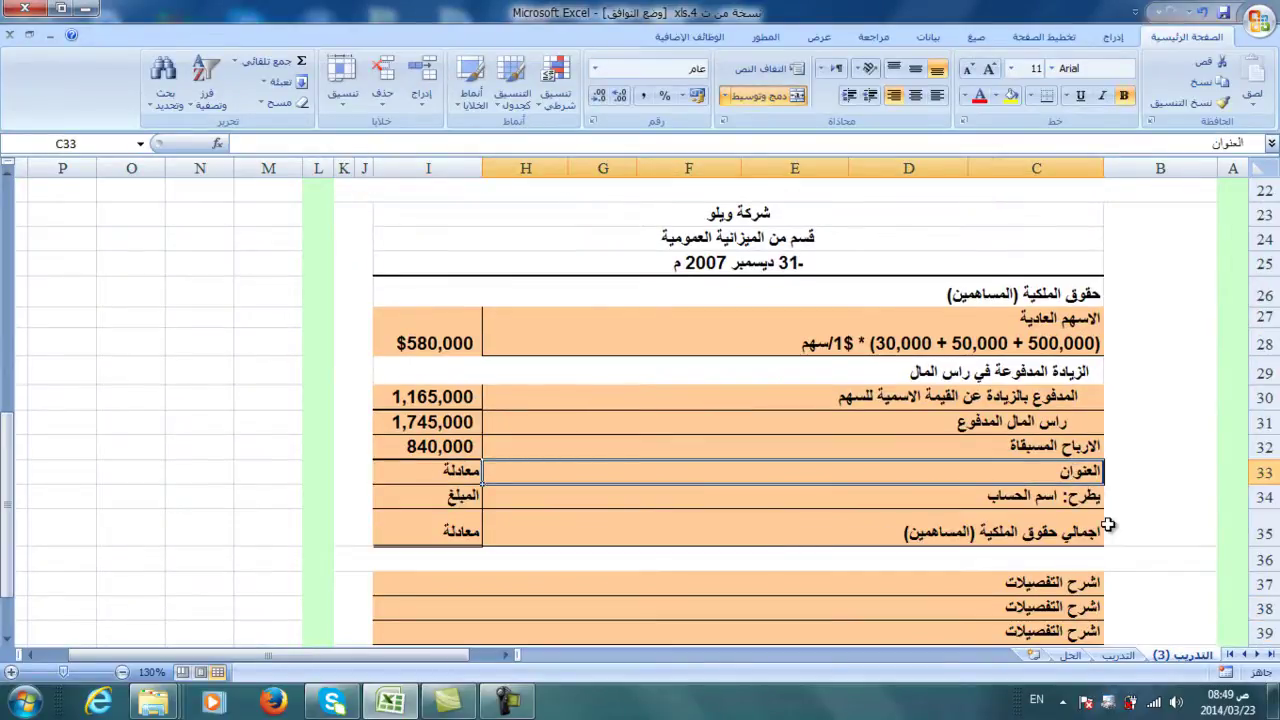
type("vhs")
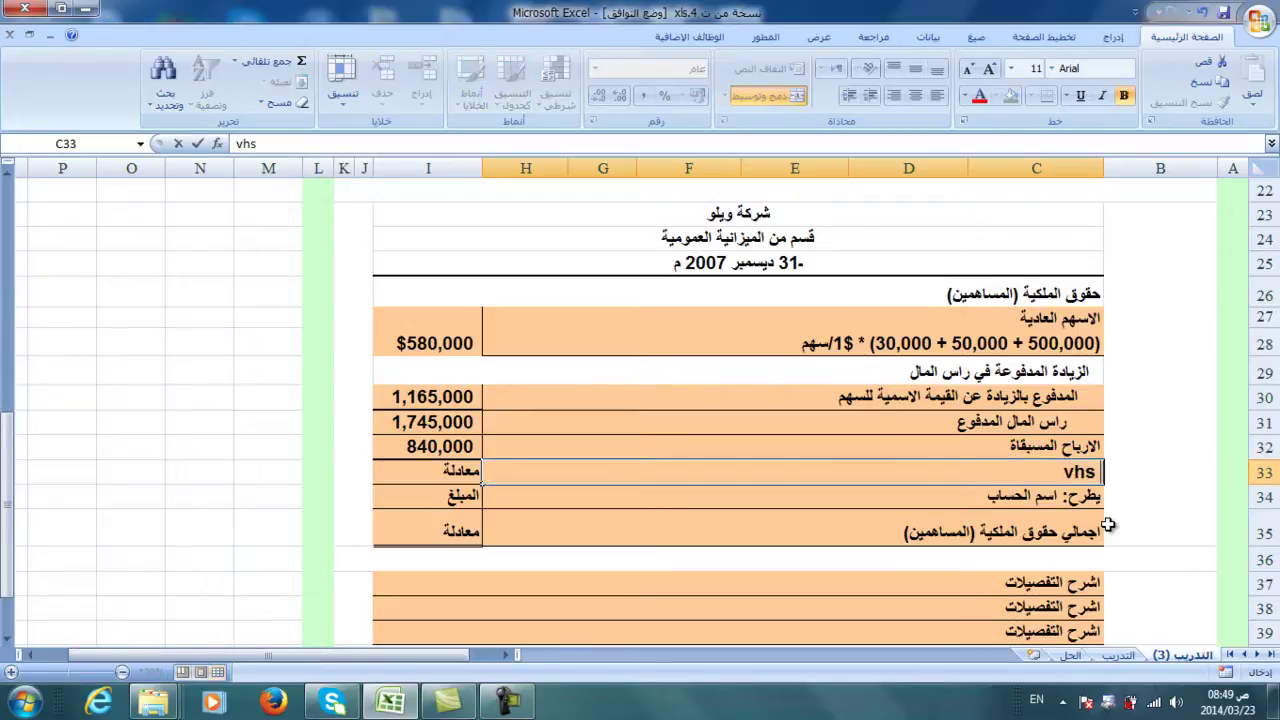
key("Escape")
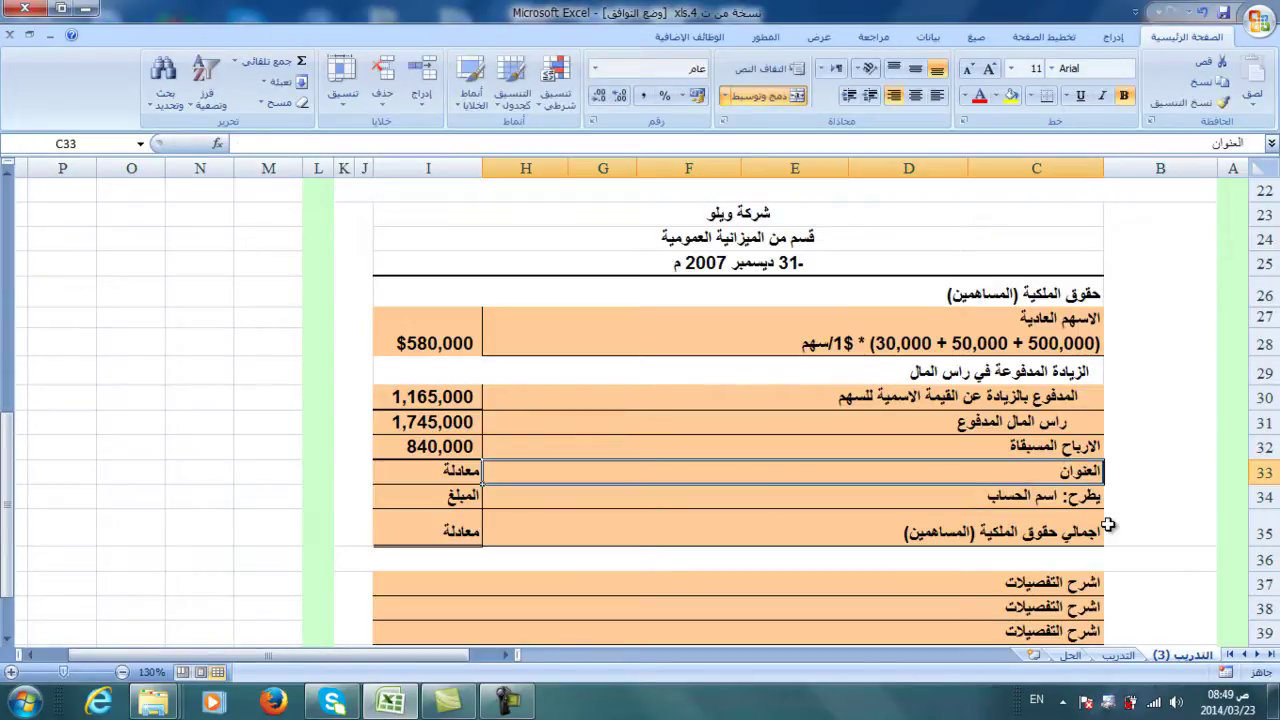
key("alt+shift")
type("راس المال المدفوع والا")
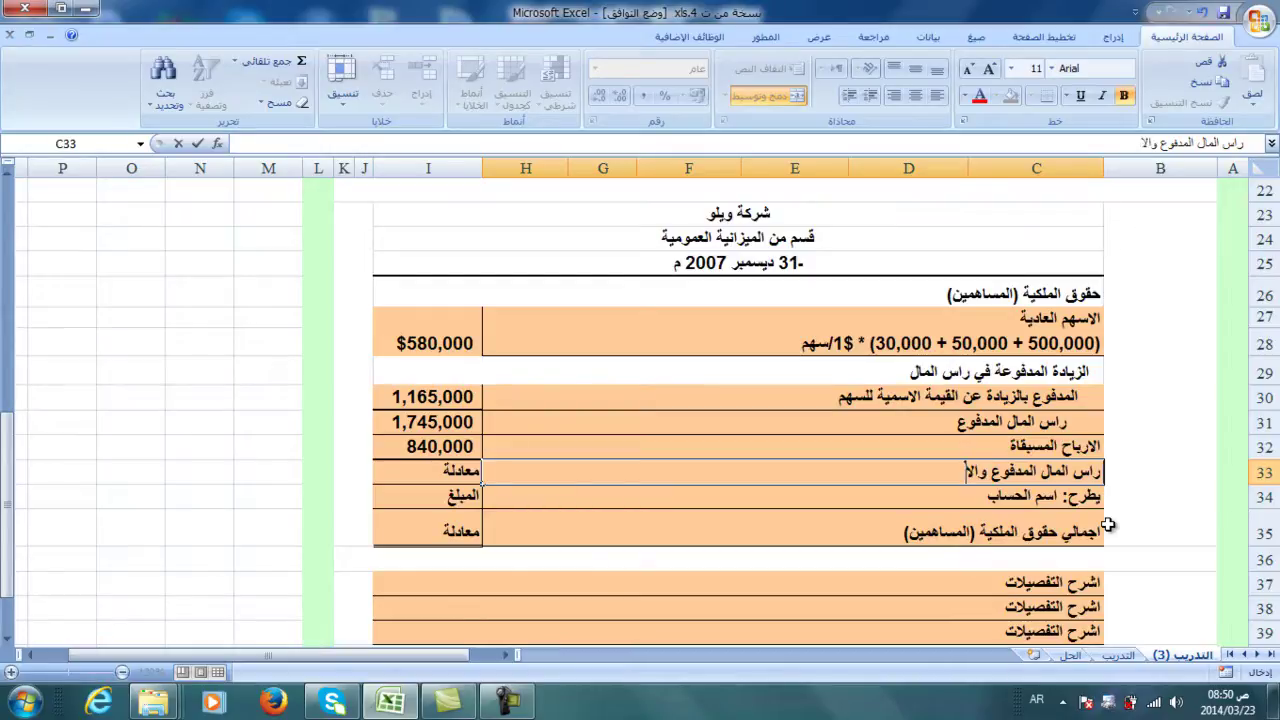
type("رباح المستبقاة")
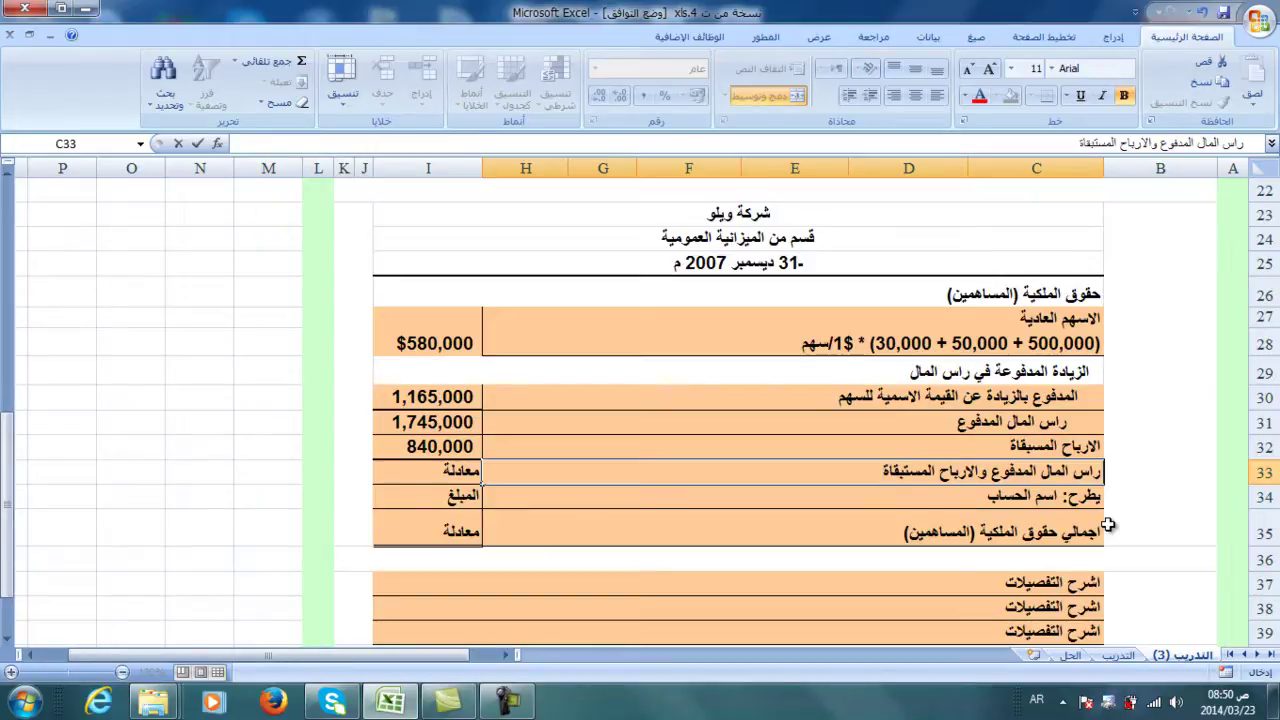
key("Return")
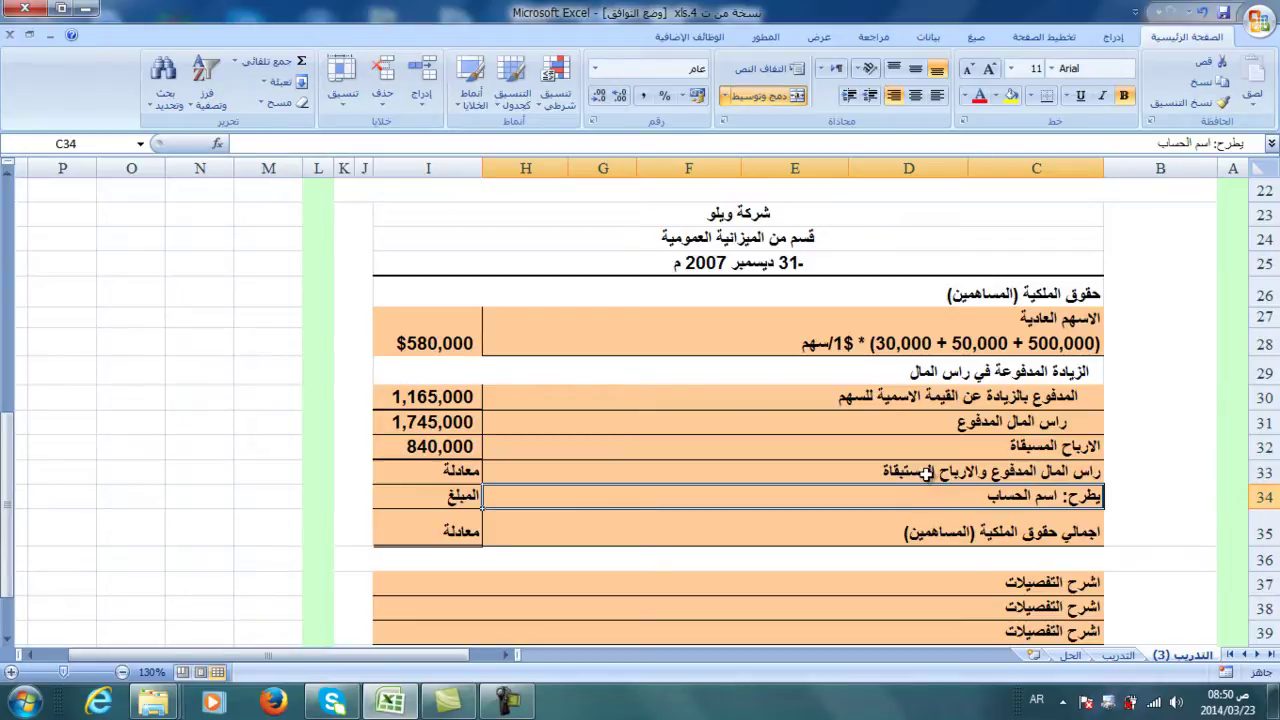
Total the paid-in capital and retained earnings in I33 by summing I31:I32
left_click(444, 475)
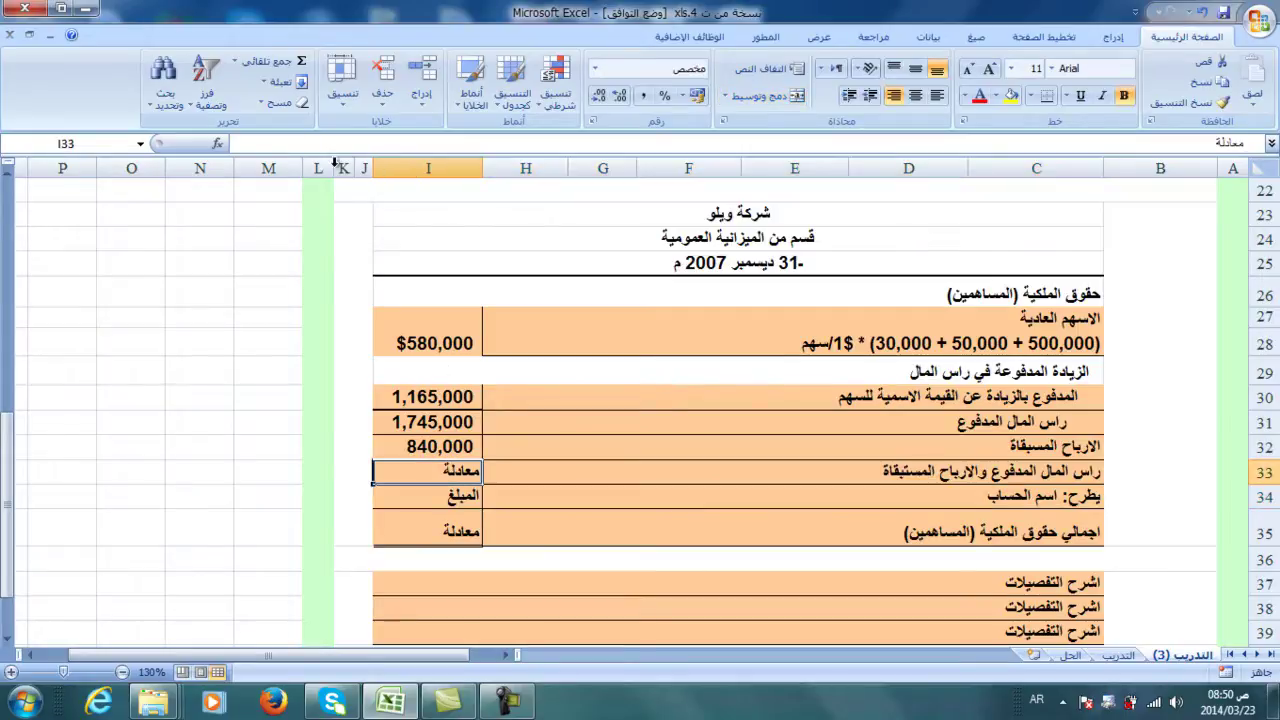
left_click(300, 61)
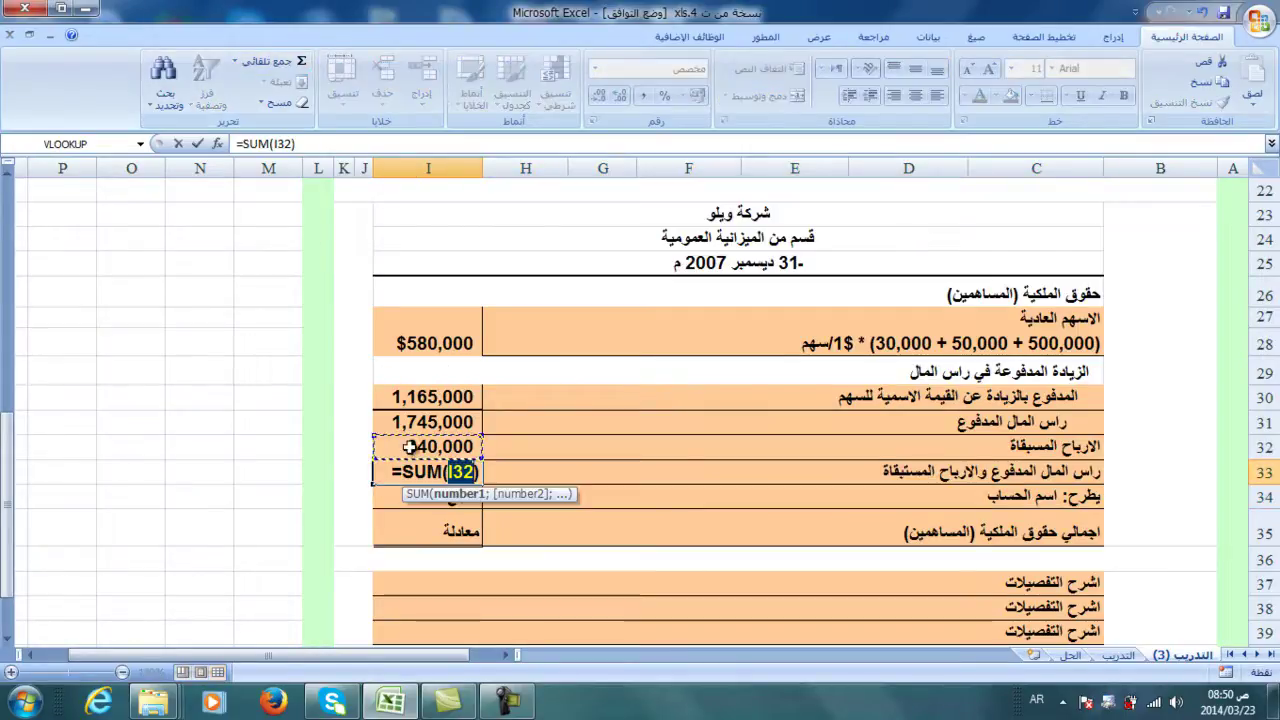
left_click_drag(405, 450, 411, 422)
key("Return")
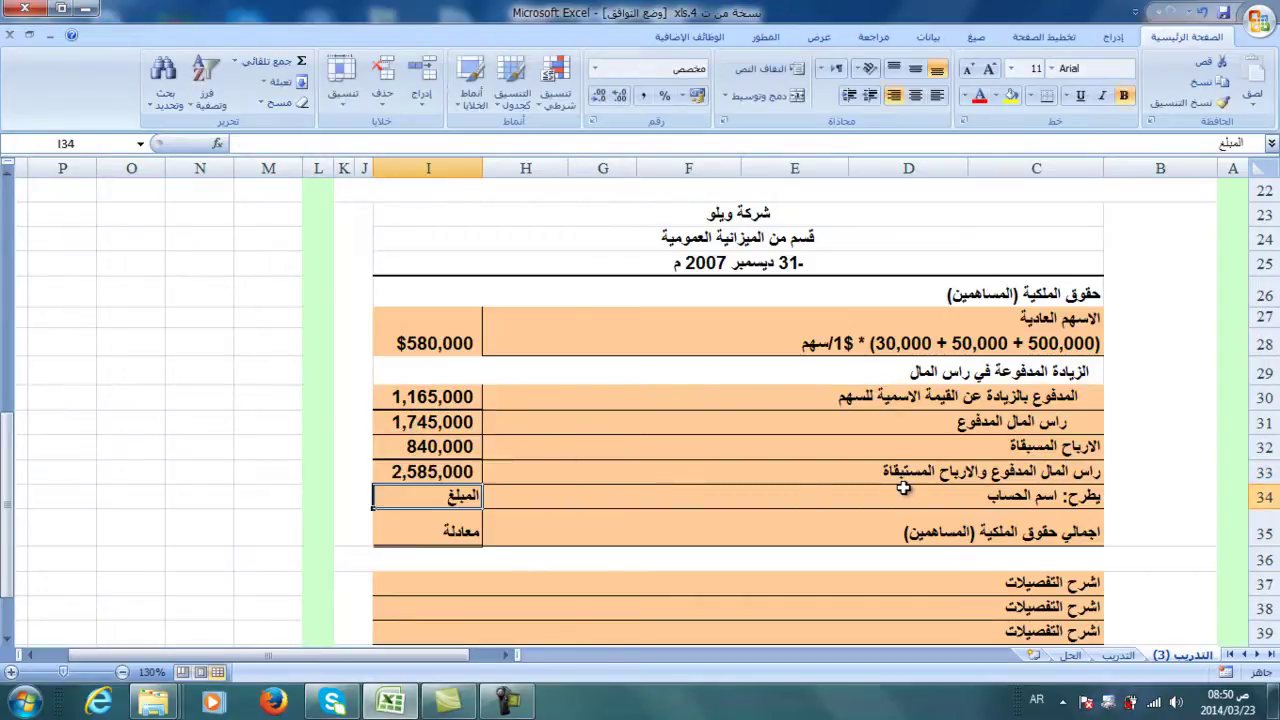
Replace the account name placeholder after "يطرح:" in C34 with "الاسهم النقدية"
scroll(900, 487, "up", 3)
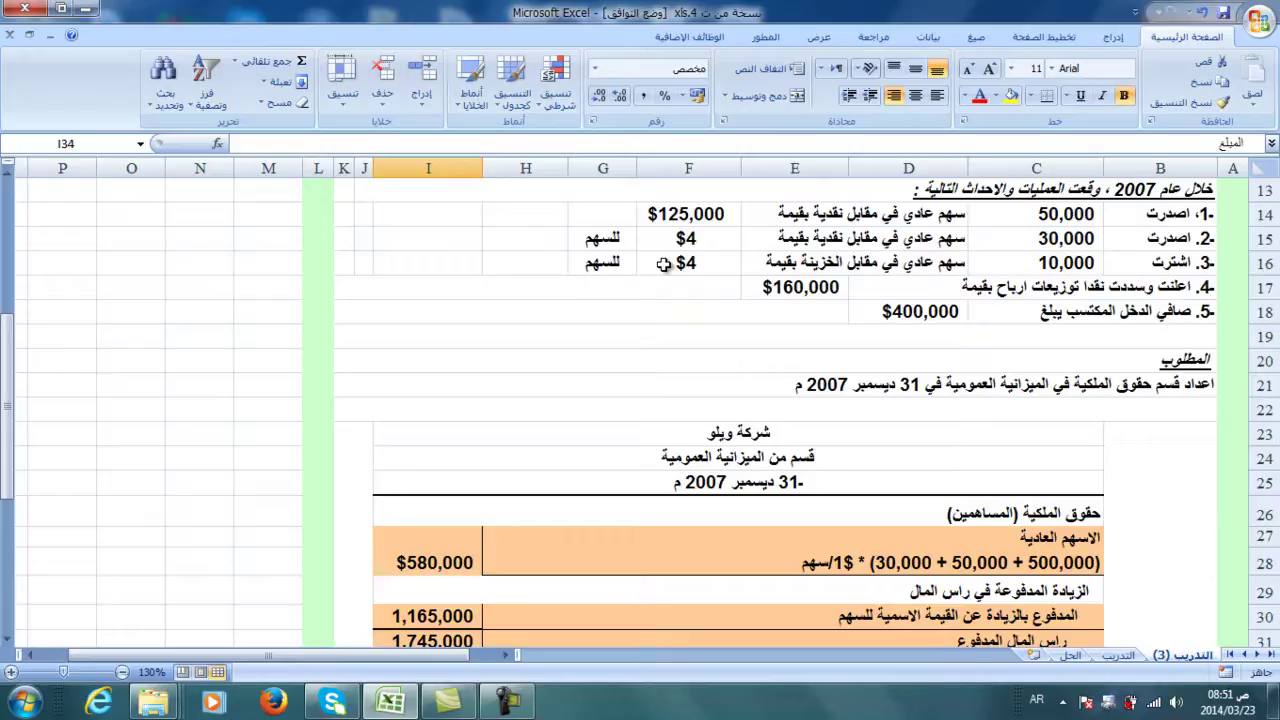
scroll(663, 263, "down", 4)
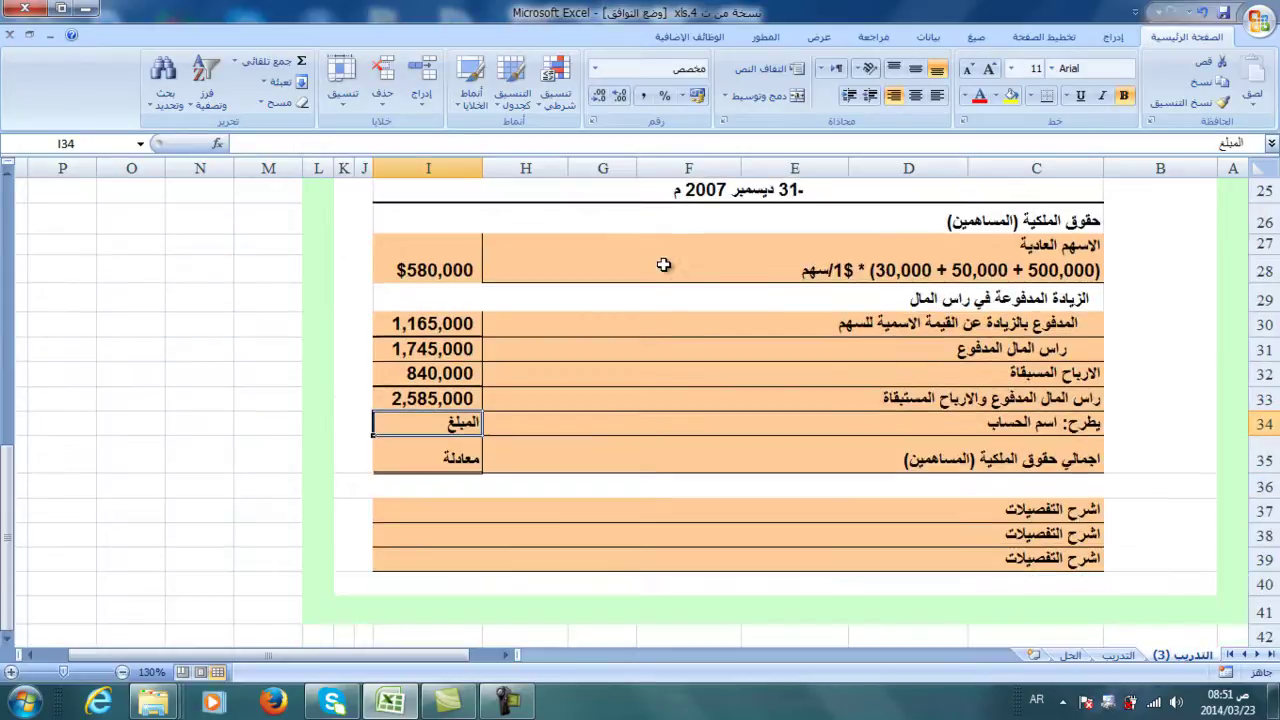
double_click(1034, 422)
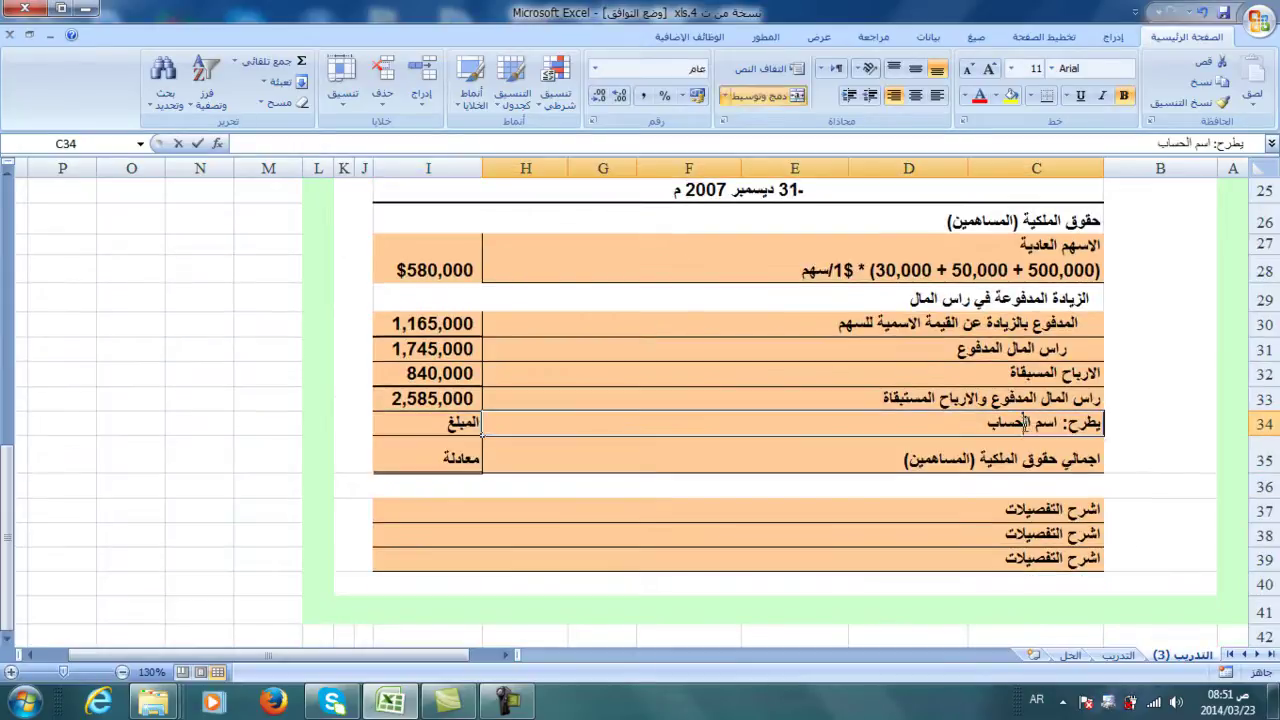
left_click_drag(982, 424, 1062, 424)
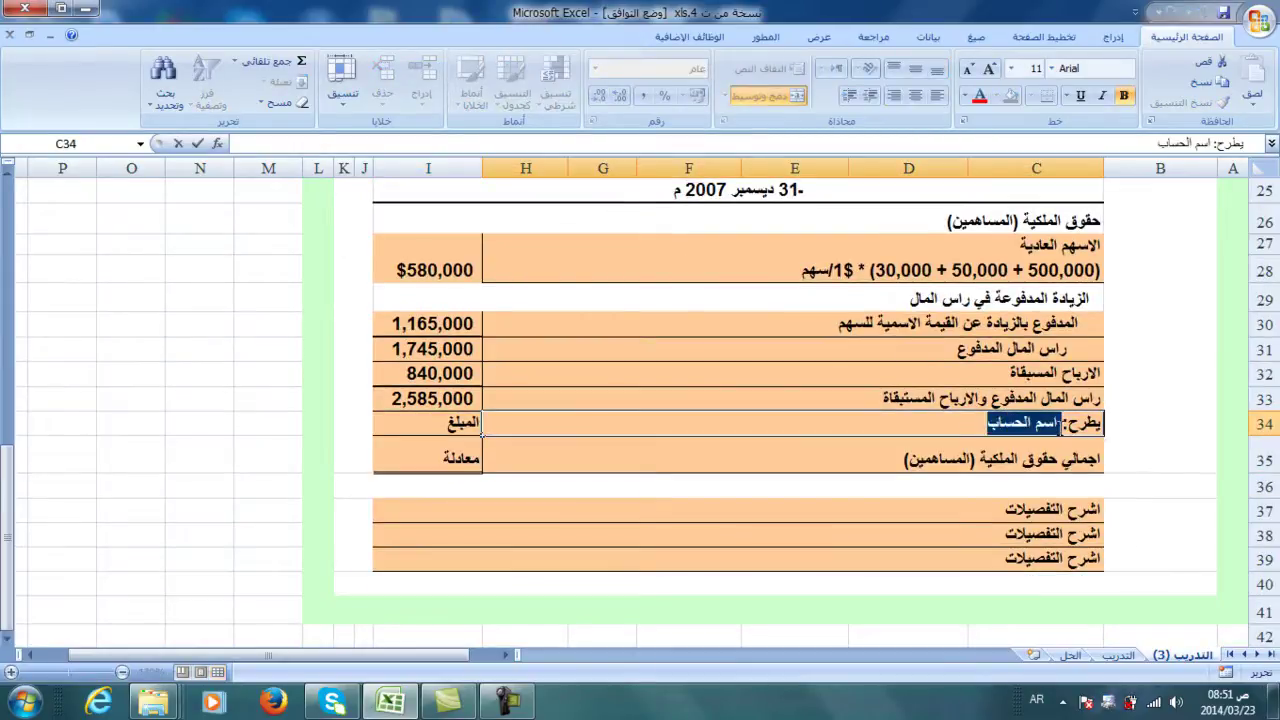
key("BackSpace")
type("الاس")
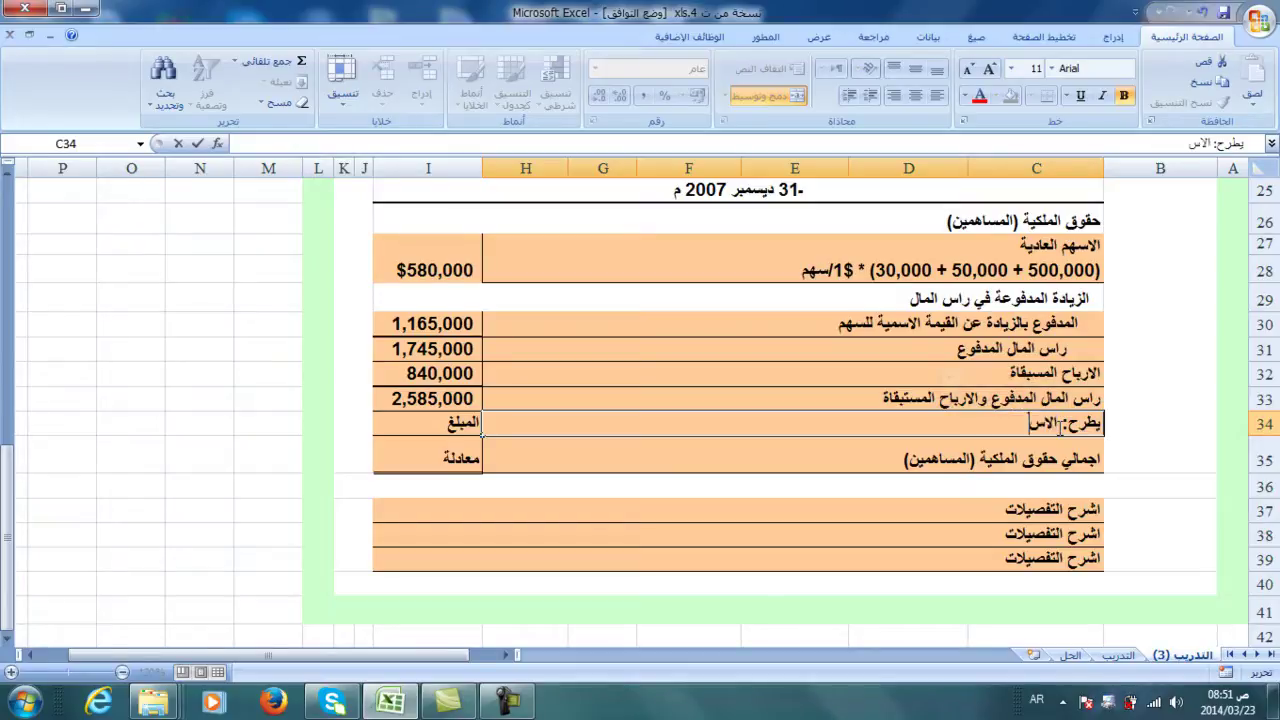
type("هم النقدية")
Calculate the cost of the repurchased shares in I34 as shares times price per share, =C16*F16
left_click(463, 423)
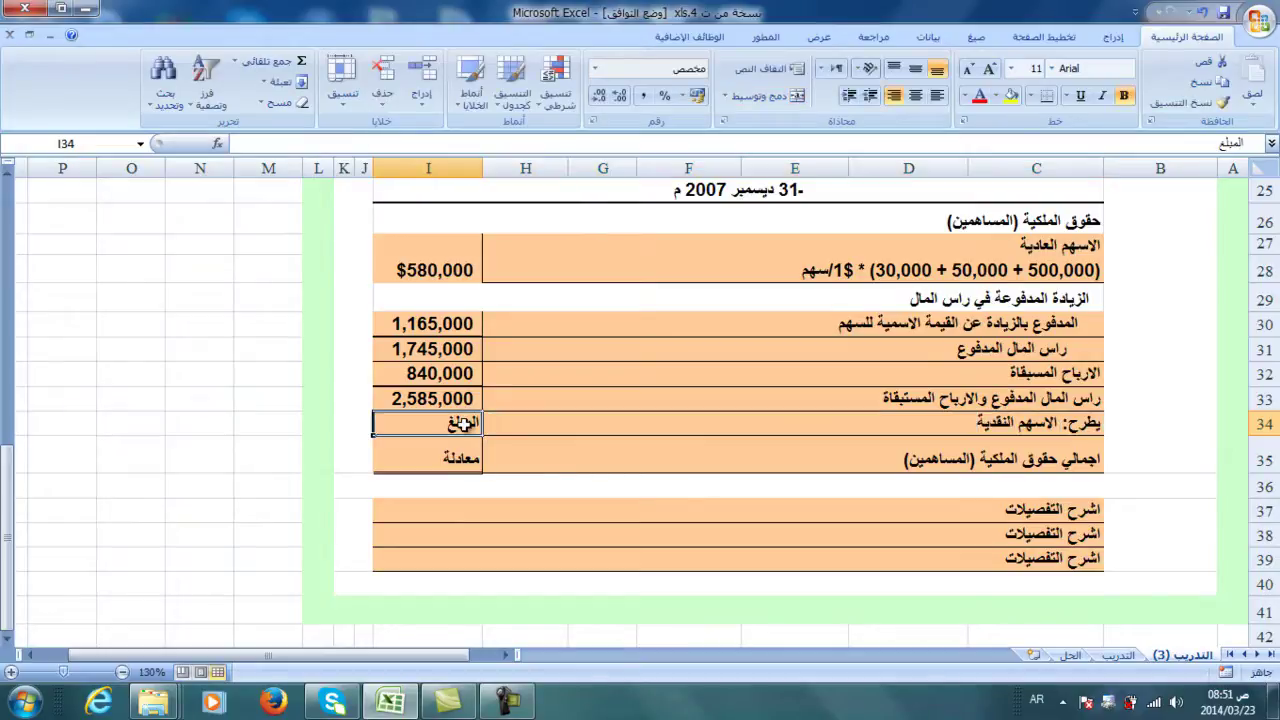
type("=")
scroll(467, 423, "up", 5)
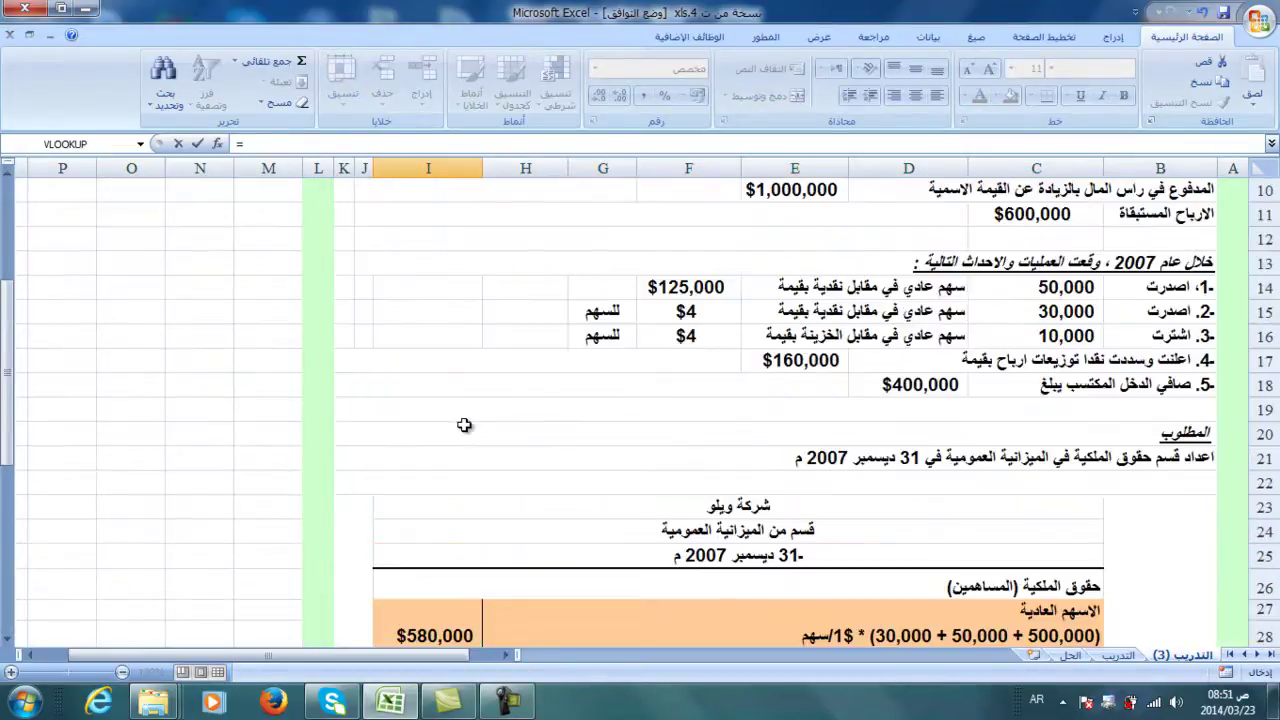
left_click(1045, 340)
type("*")
left_click(708, 336)
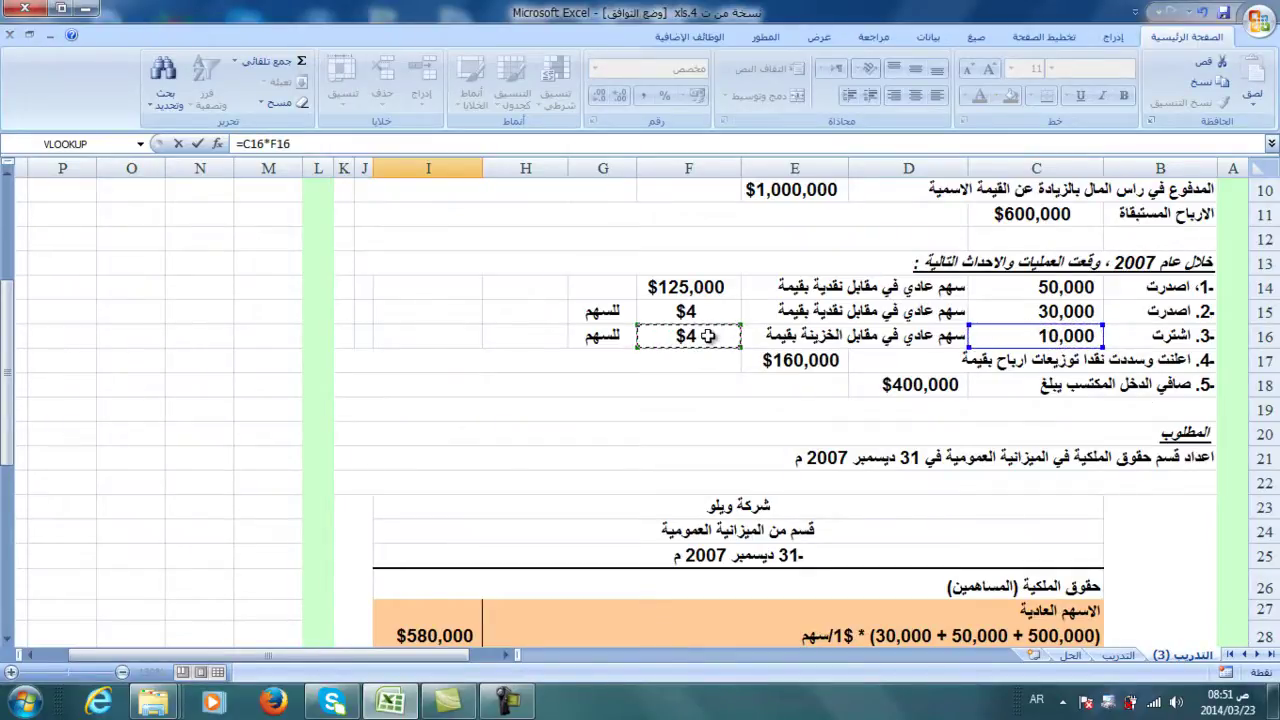
key("Return")
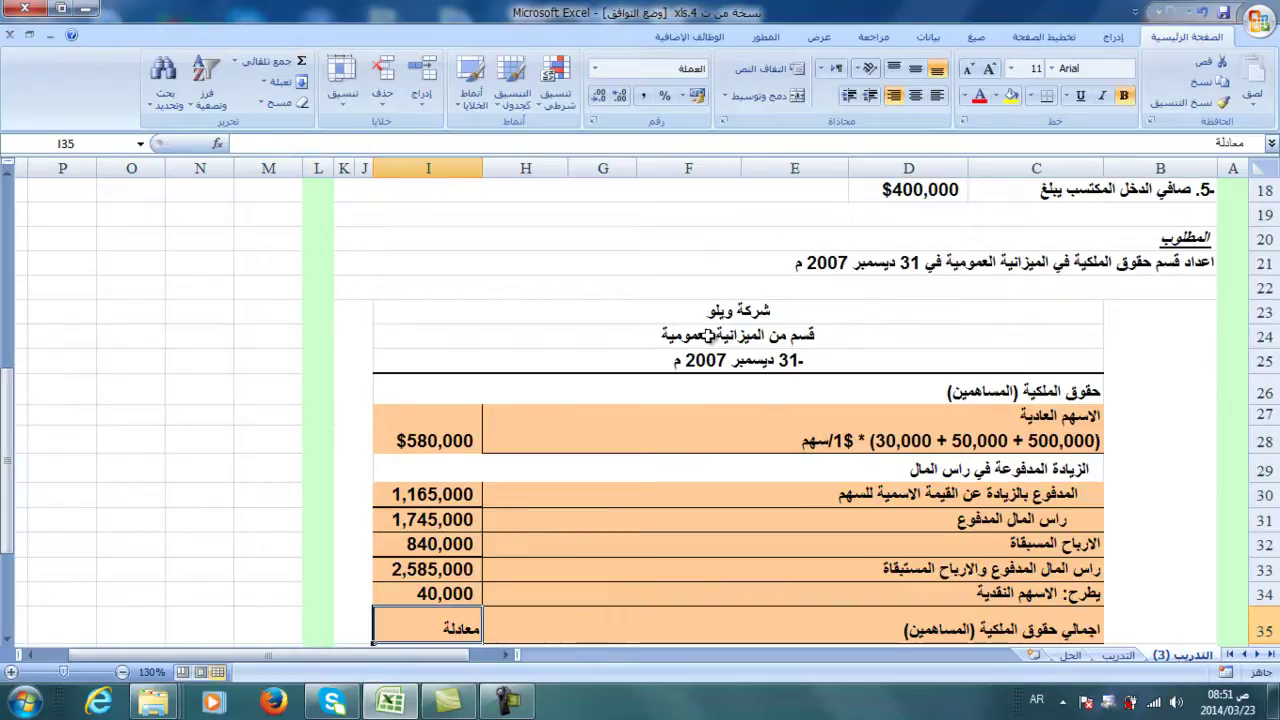
Make the repurchased shares' cost in I34 negative by changing its formula to =-C16*F16
left_click(437, 591)
left_click(240, 143)
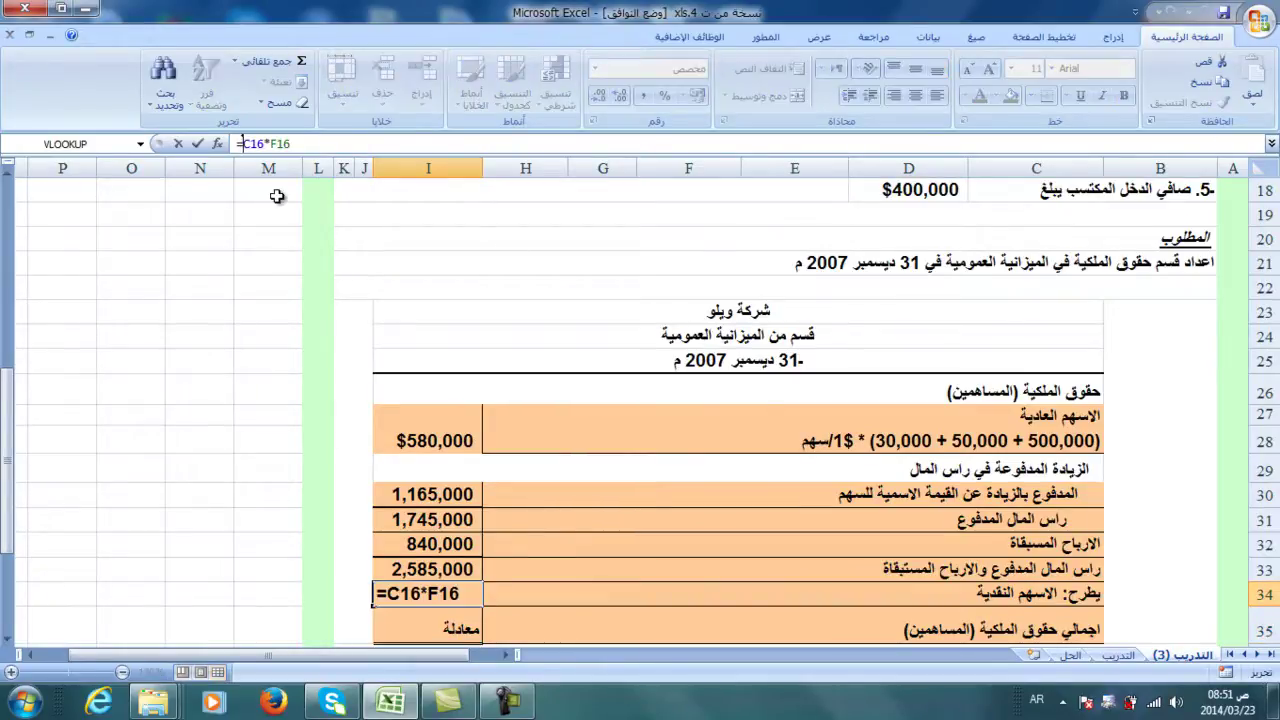
type("-")
key("Return")
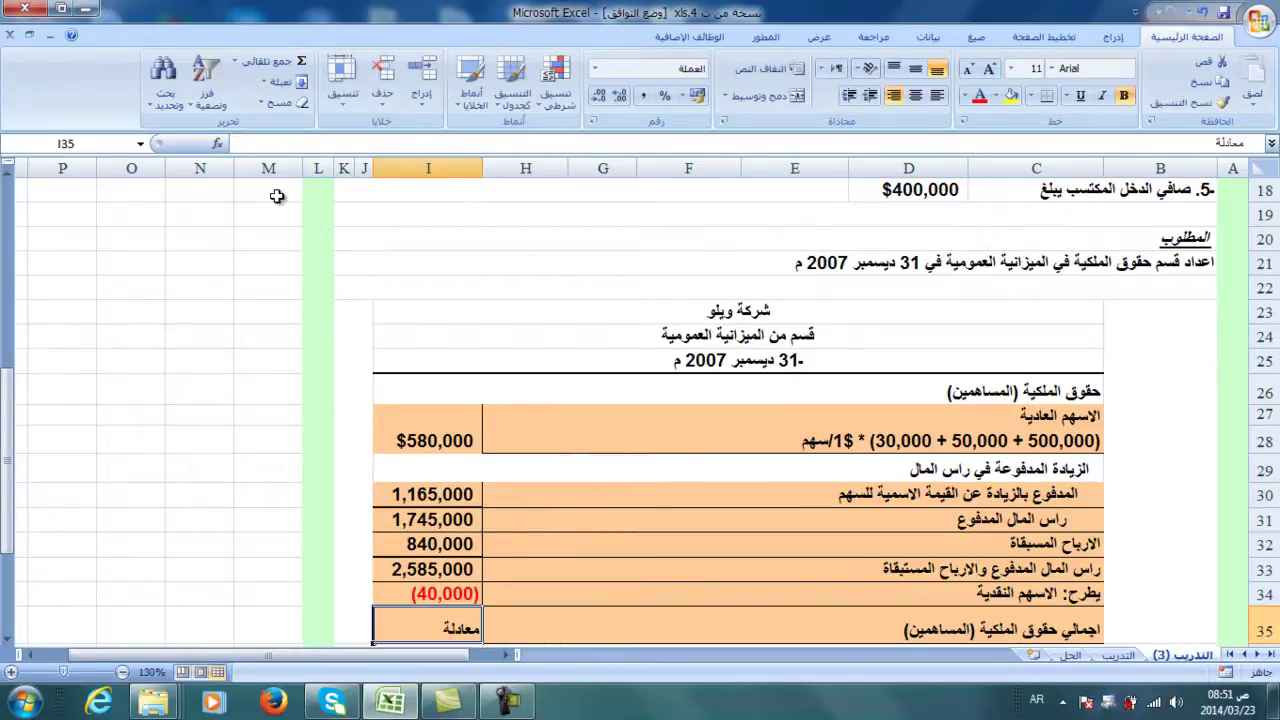
Total the stockholders' equity in I35 with =SUM(I33:I34)
scroll(281, 201, "down", 2)
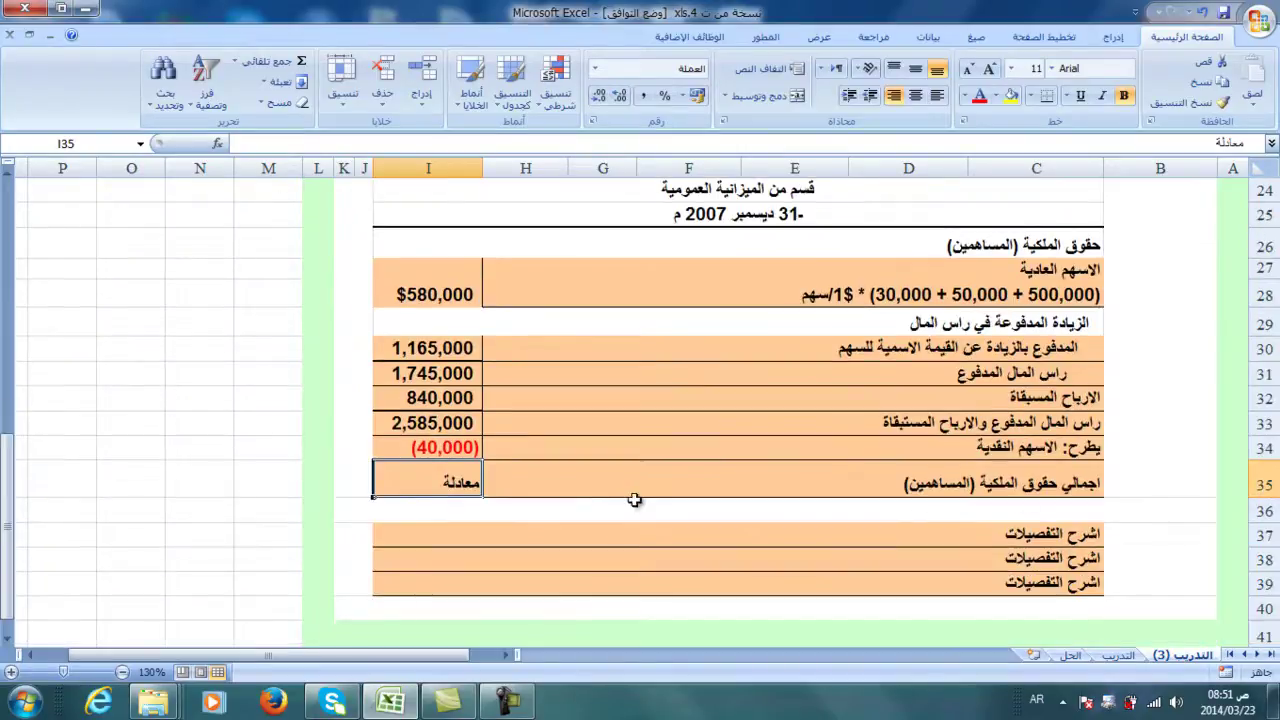
left_click(298, 61)
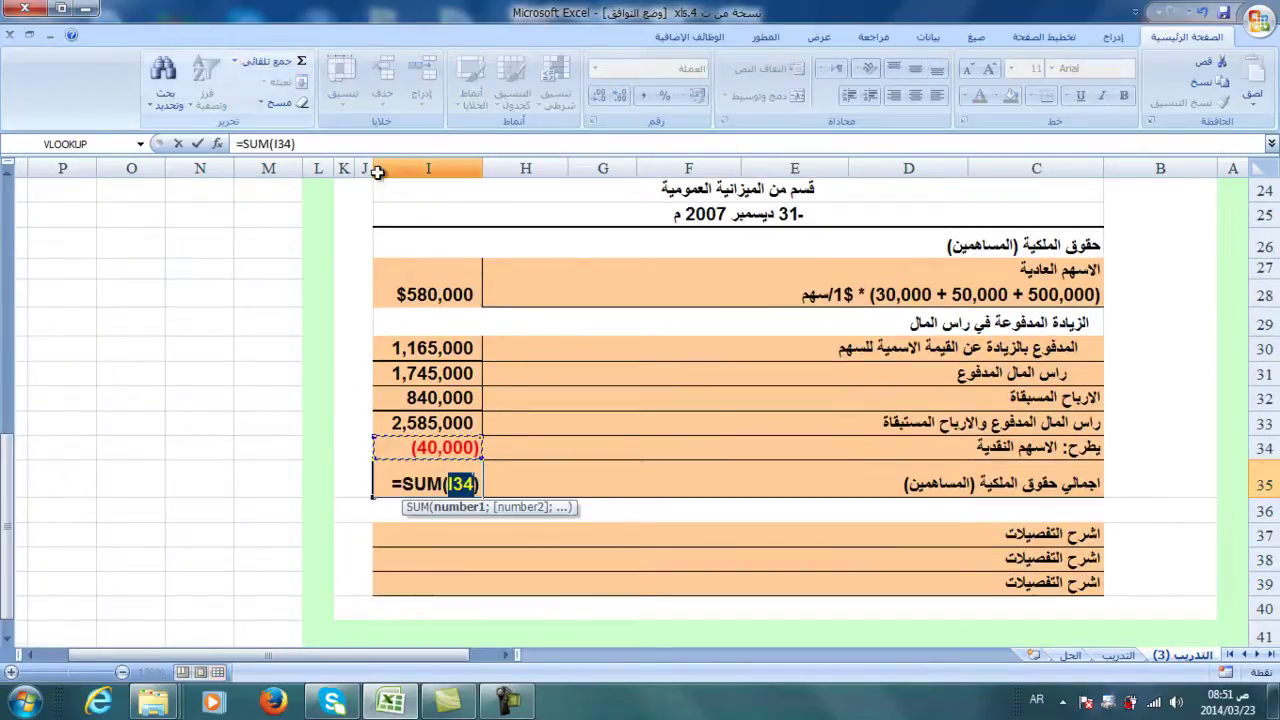
left_click(447, 449)
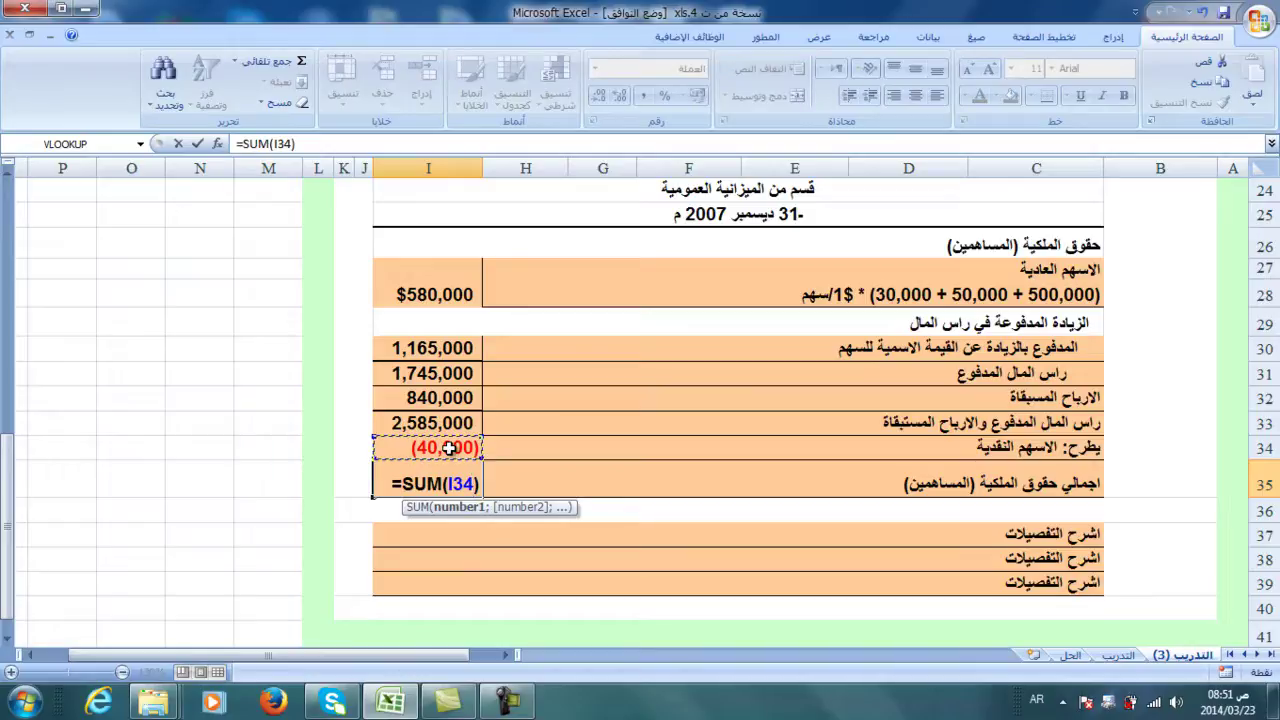
left_click_drag(449, 437, 447, 425)
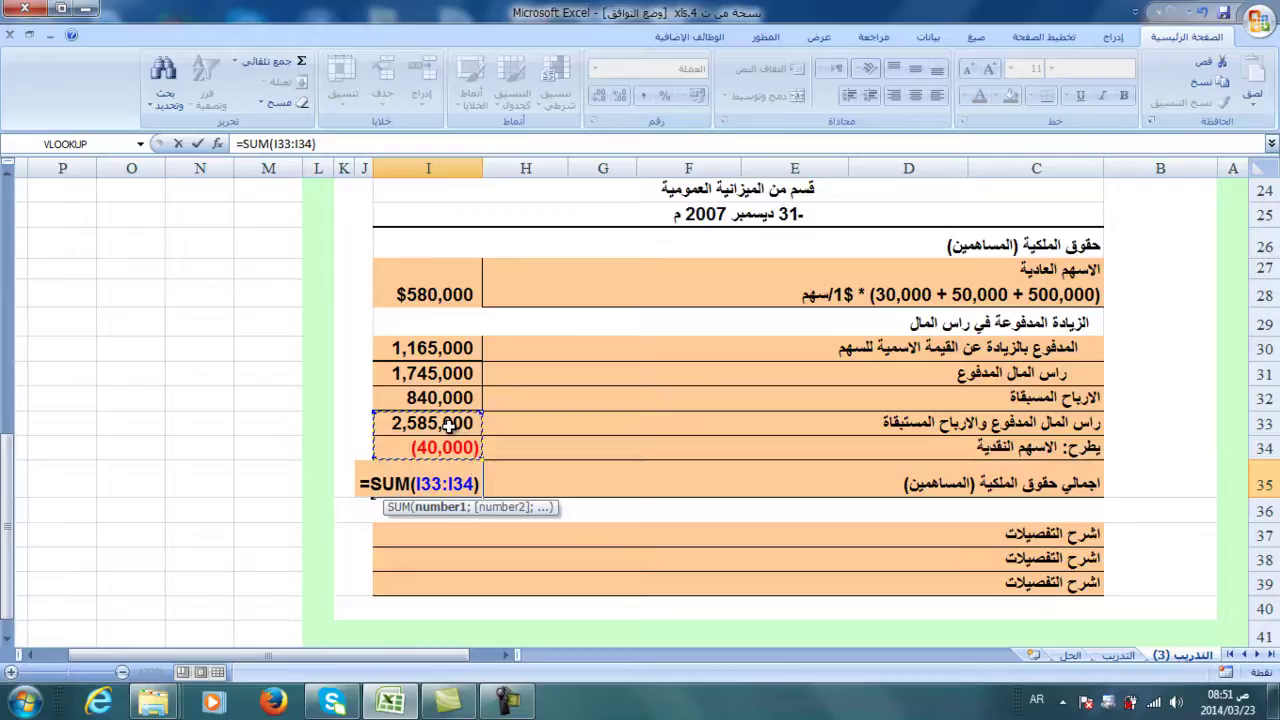
key("Return")
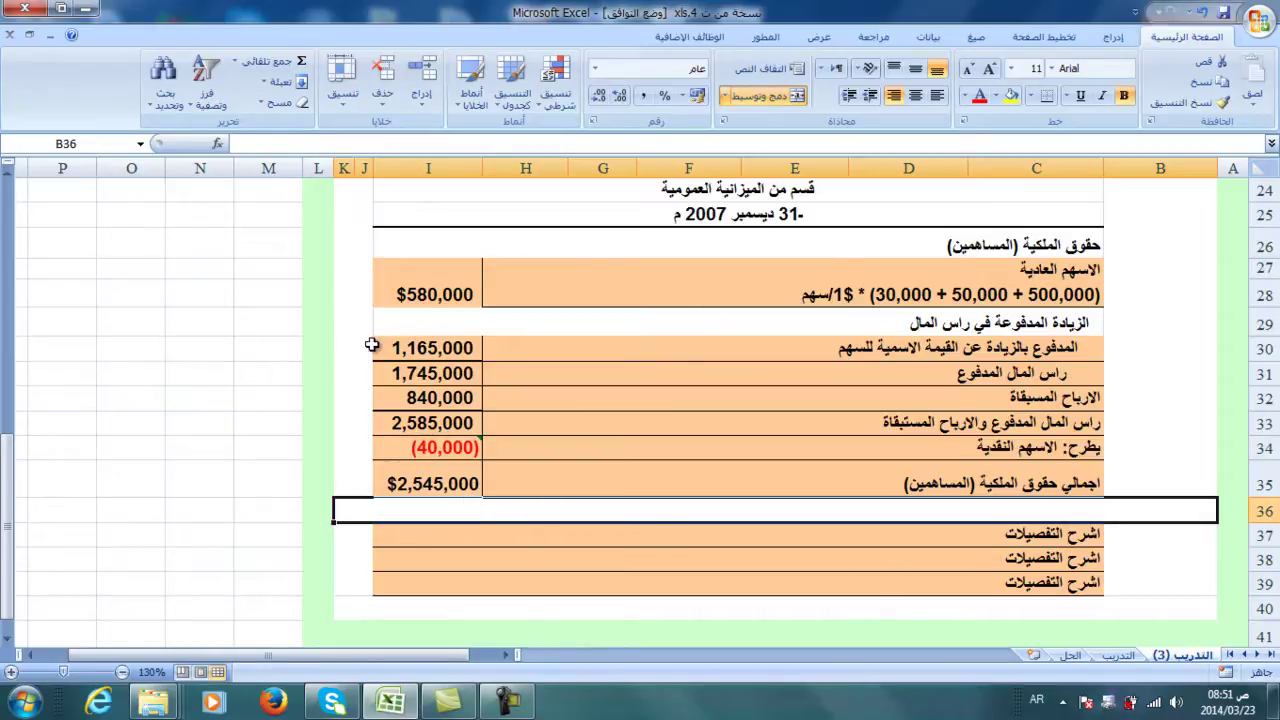
left_click(1072, 538)
left_click_drag(1072, 538, 1072, 585)
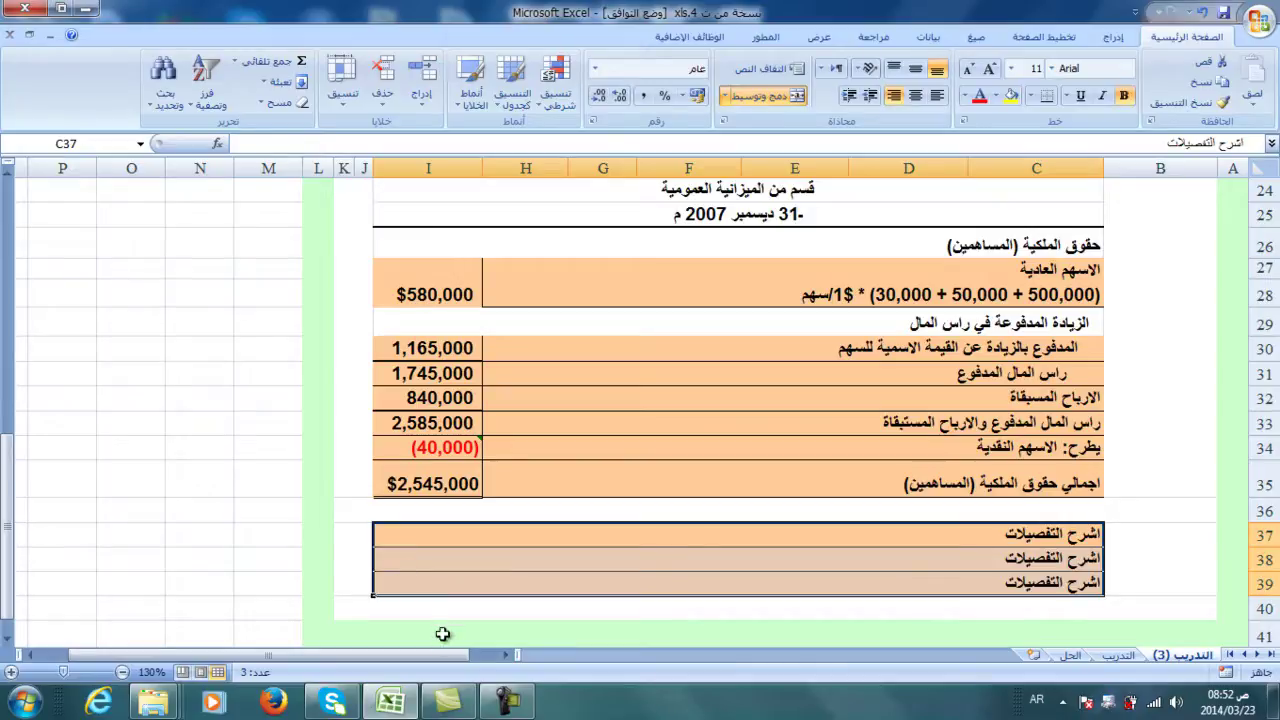
left_click(508, 701)
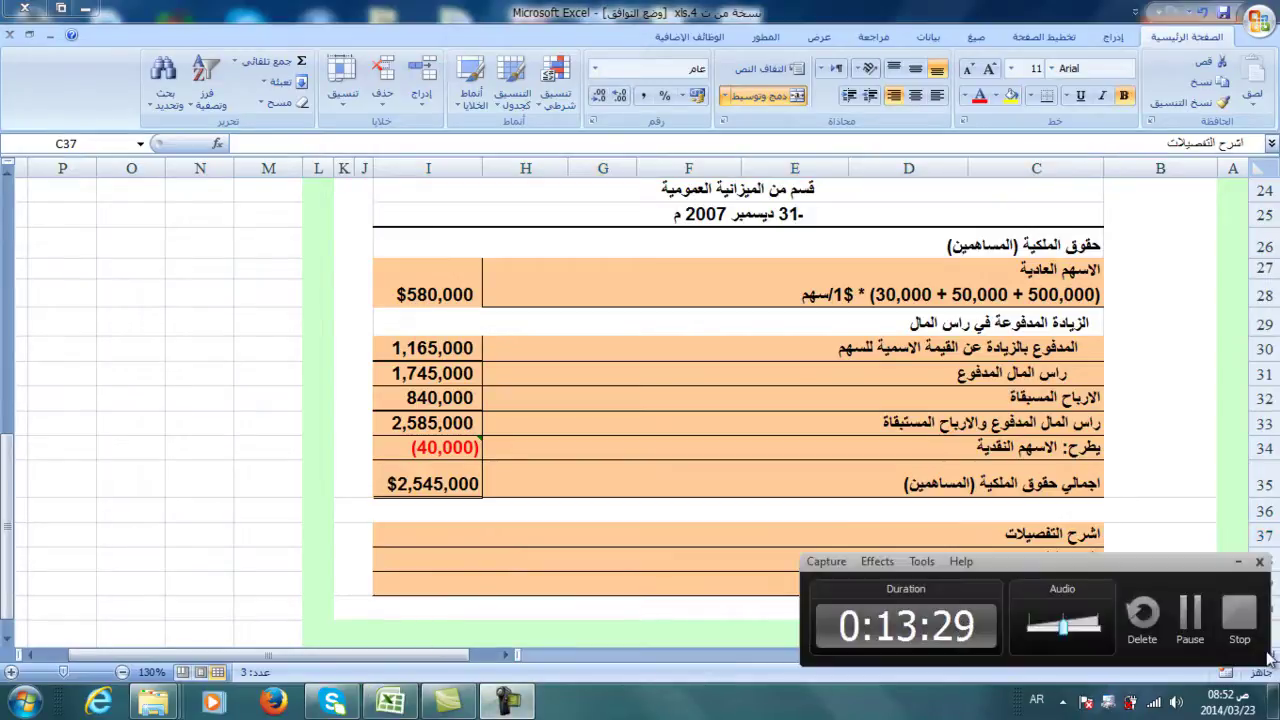